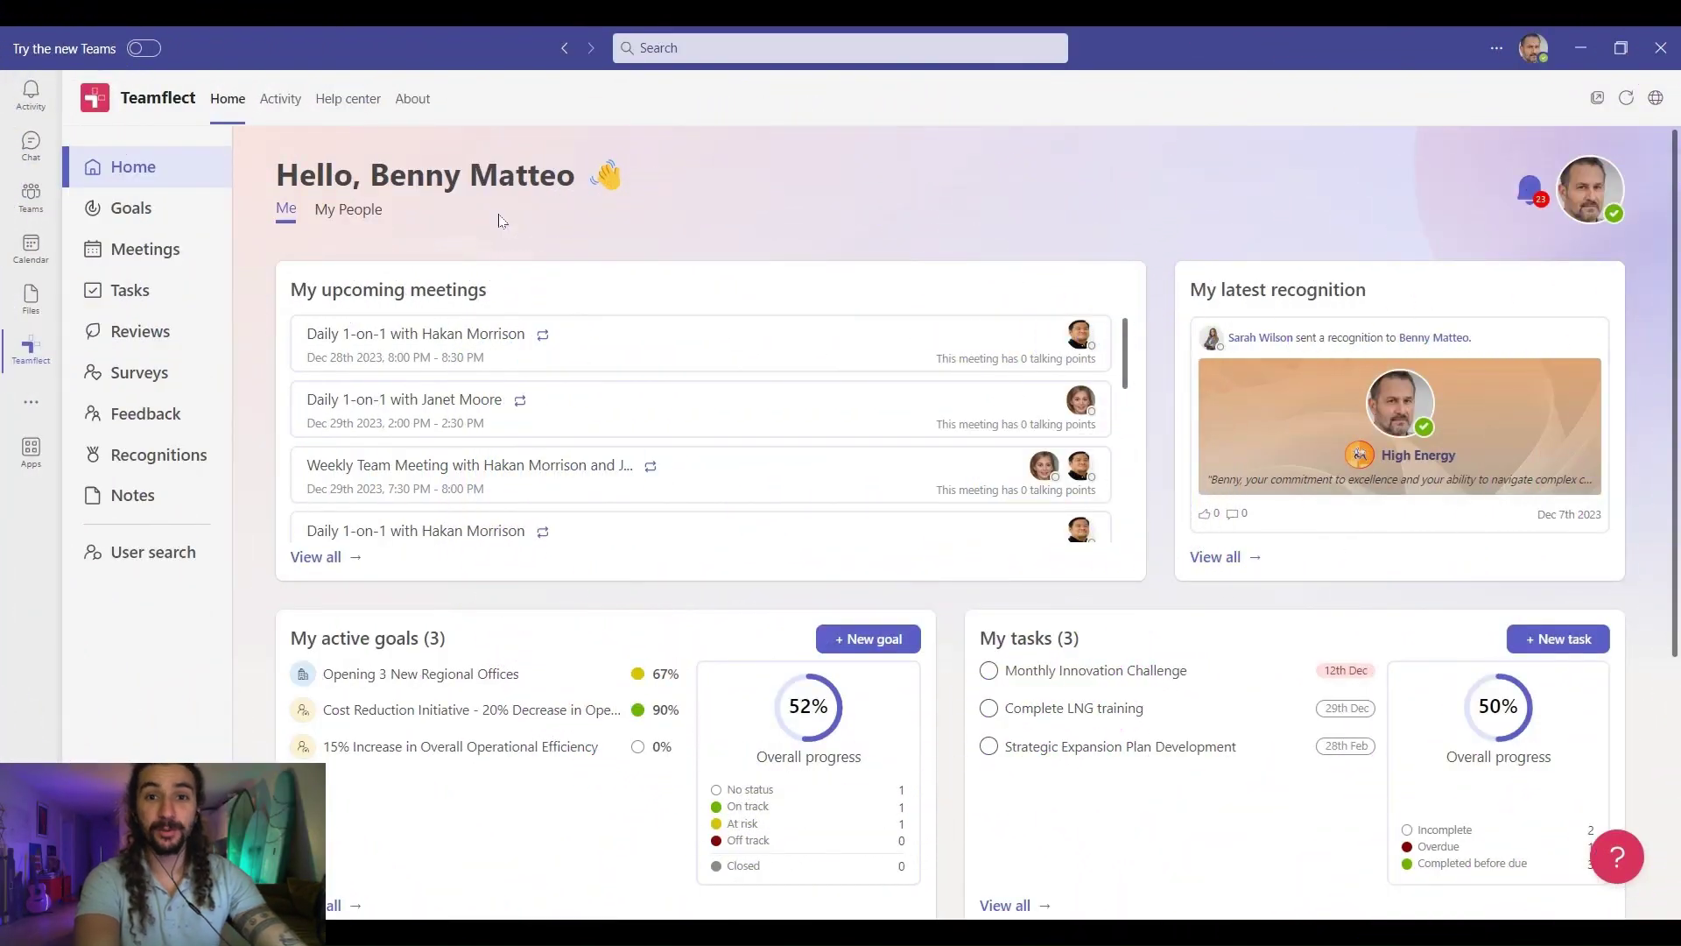
- Review the personal and team goals, the available department choices, and the company goals
click(202, 212)
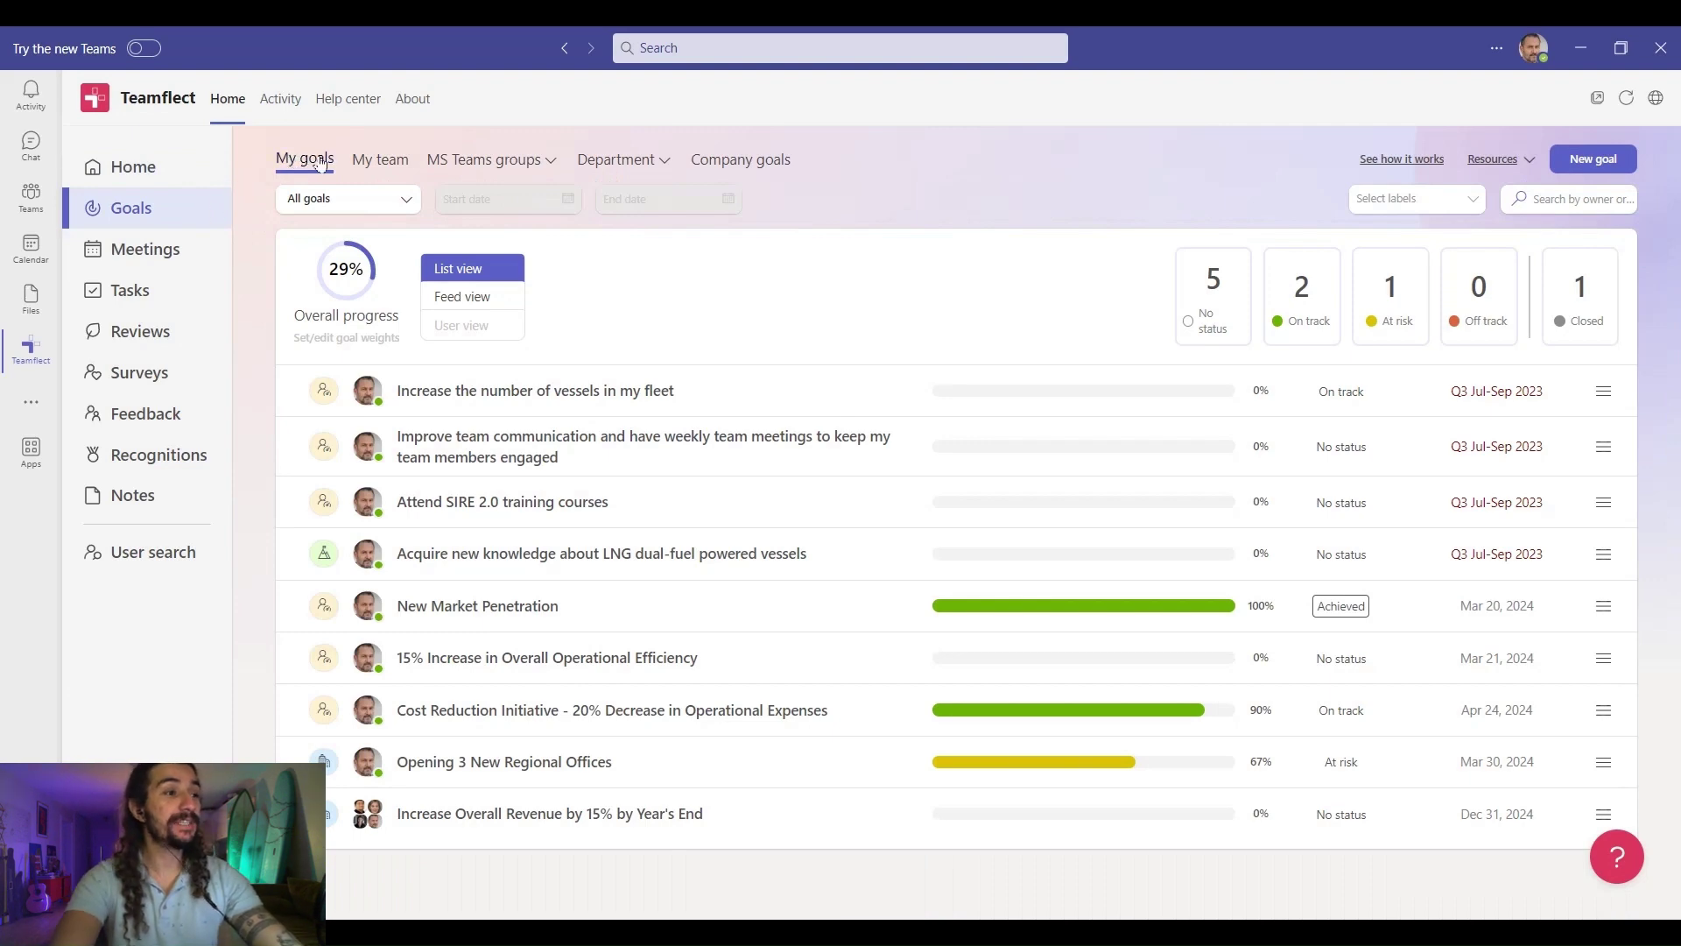
click(375, 163)
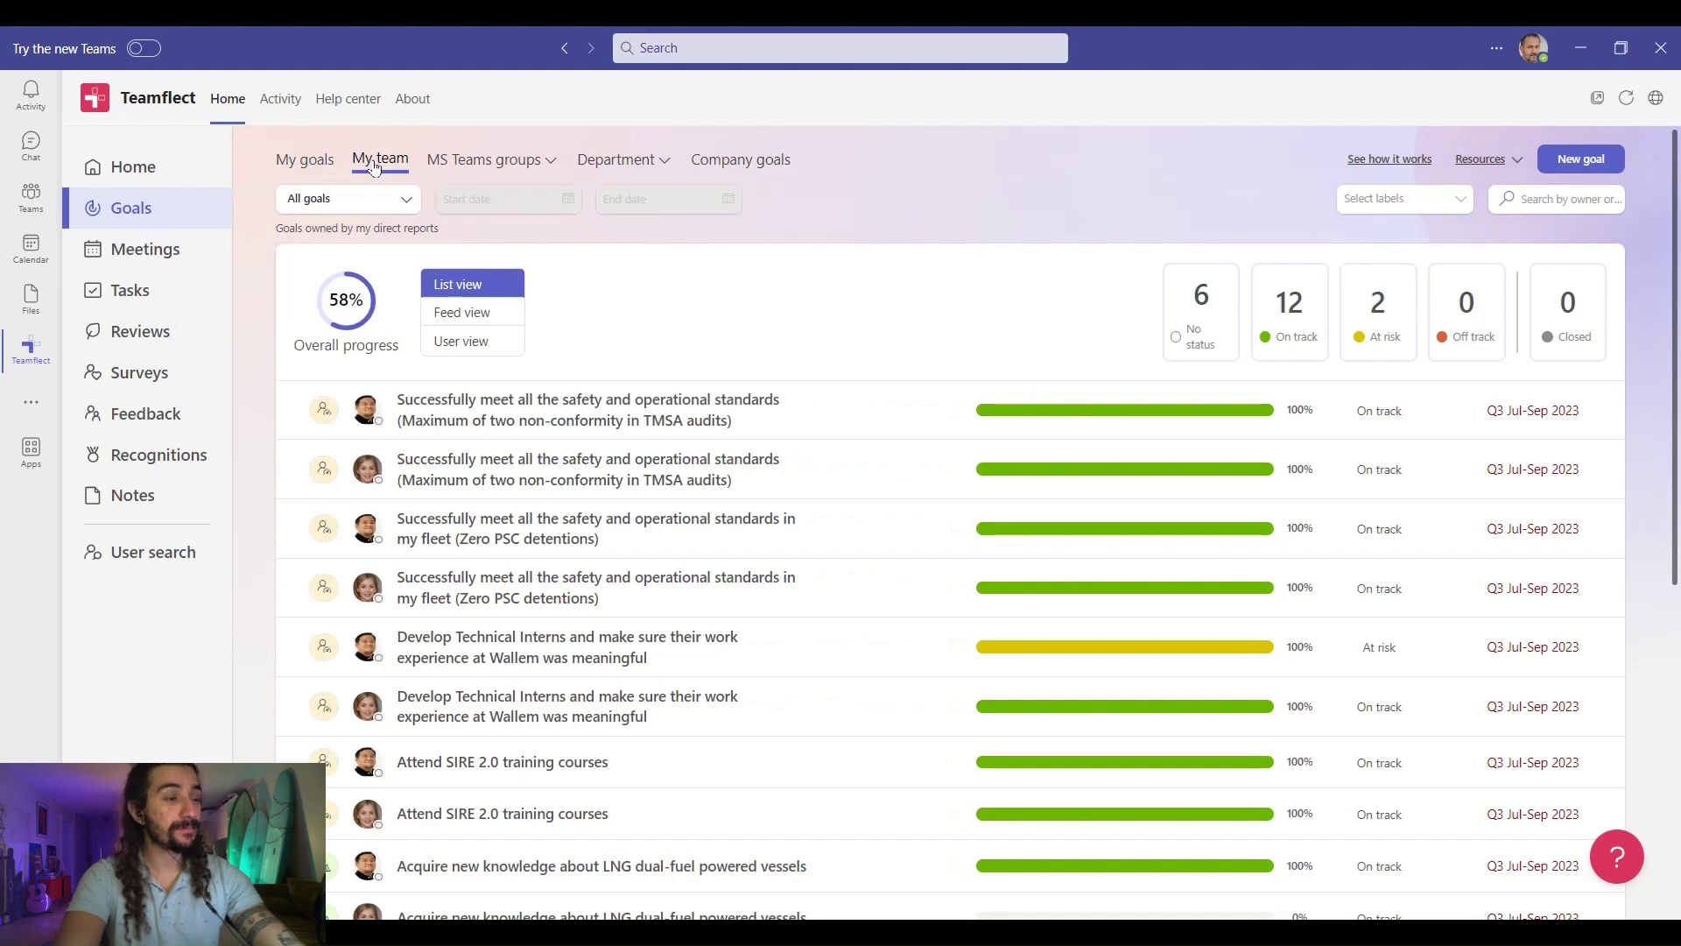
click(601, 163)
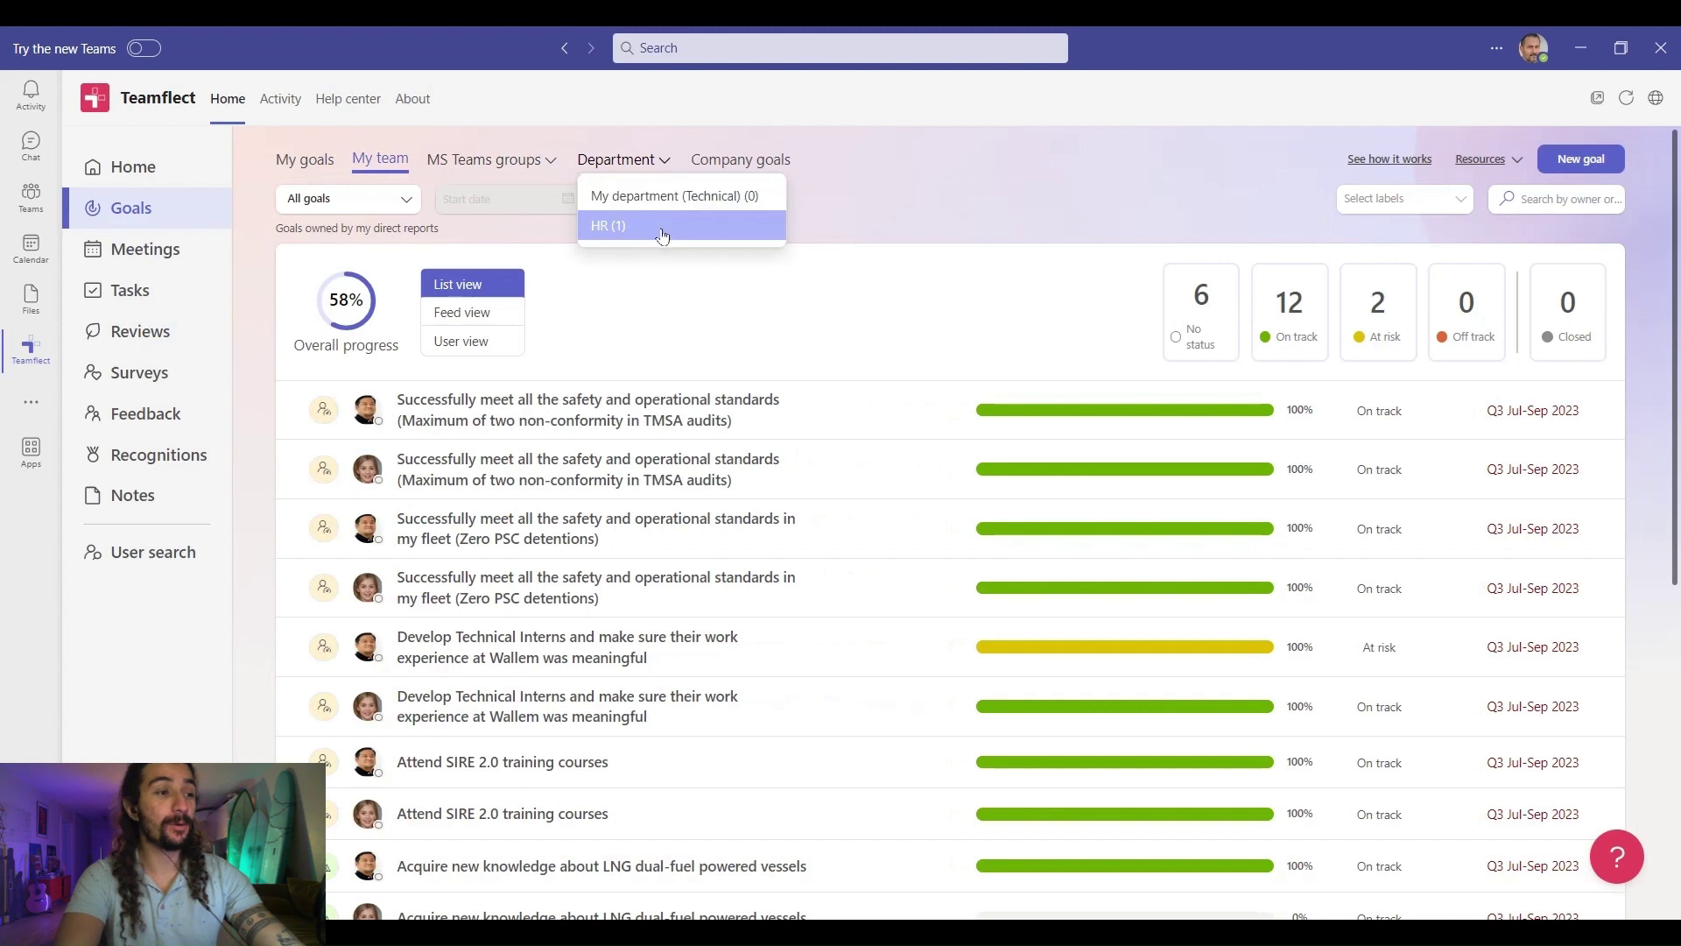
click(744, 167)
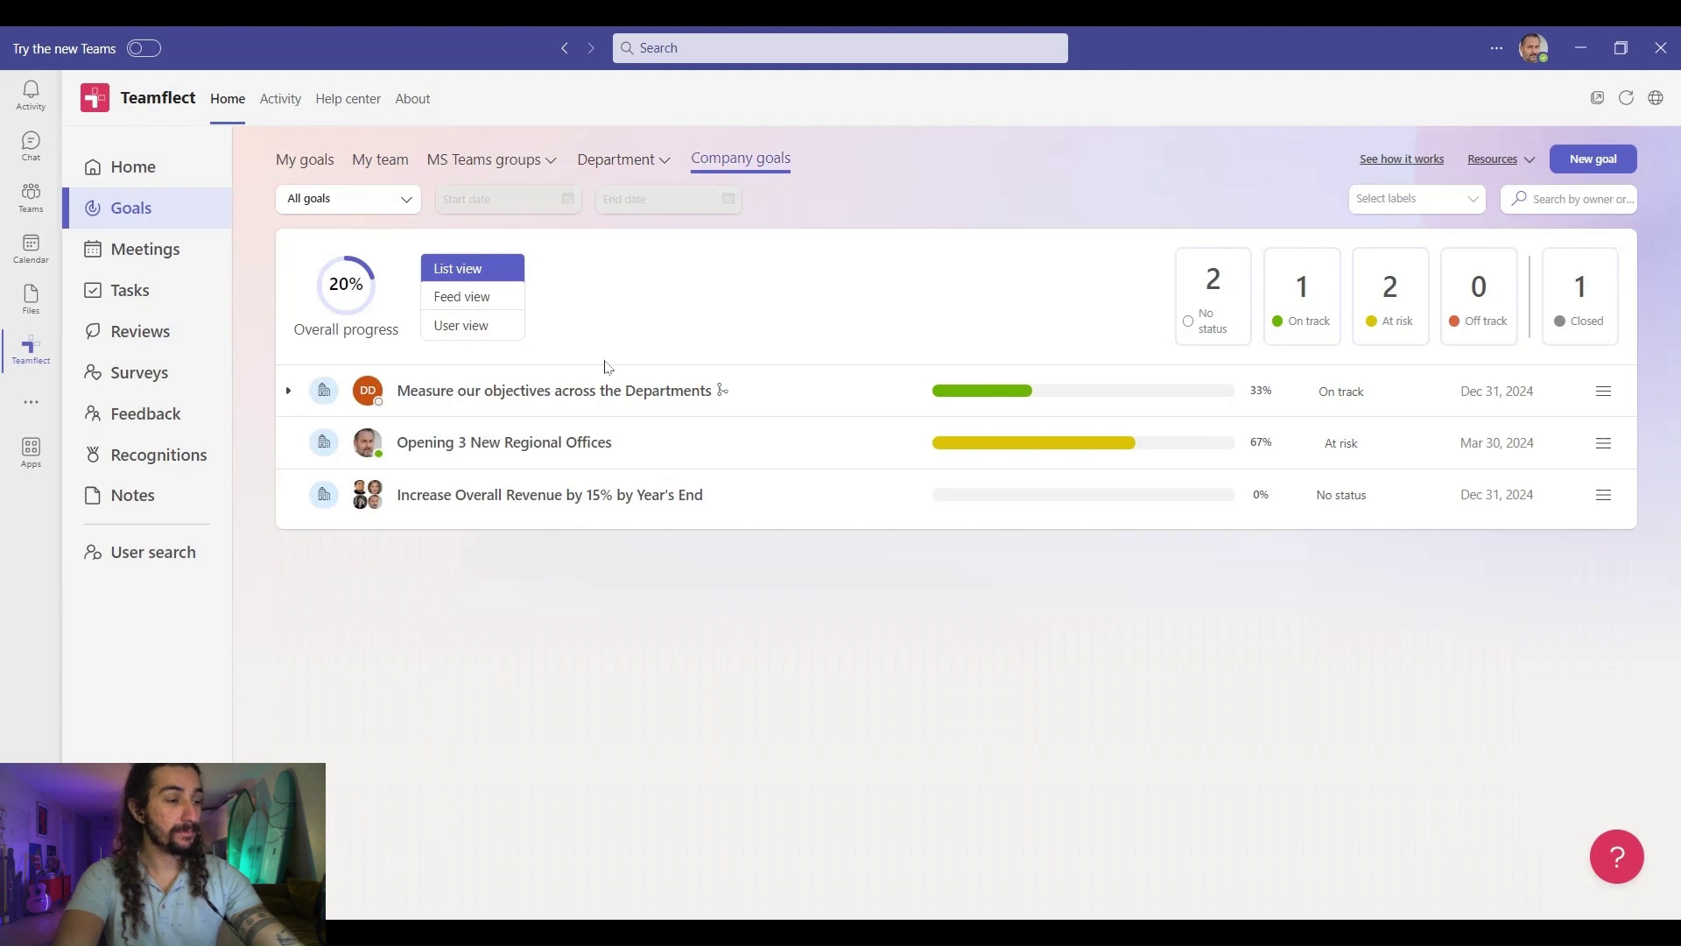
- Examine the details of the company goal "Increase Overall Revenue by 15% by Year's End" and its creator's profile card
click(517, 497)
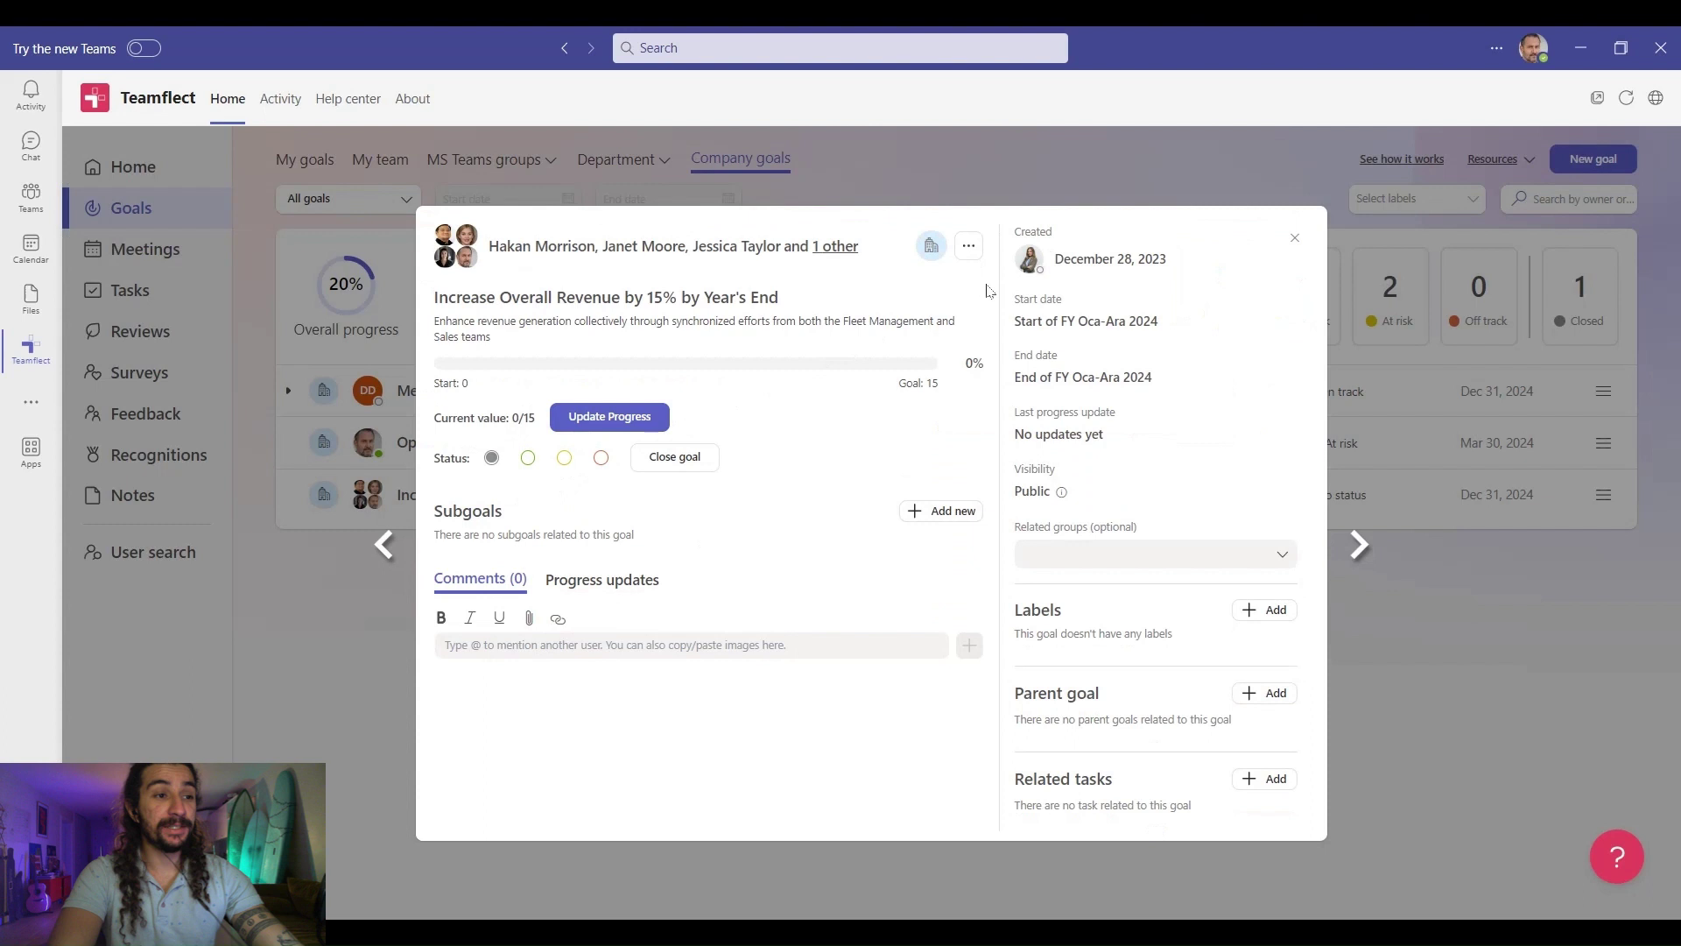
click(1033, 265)
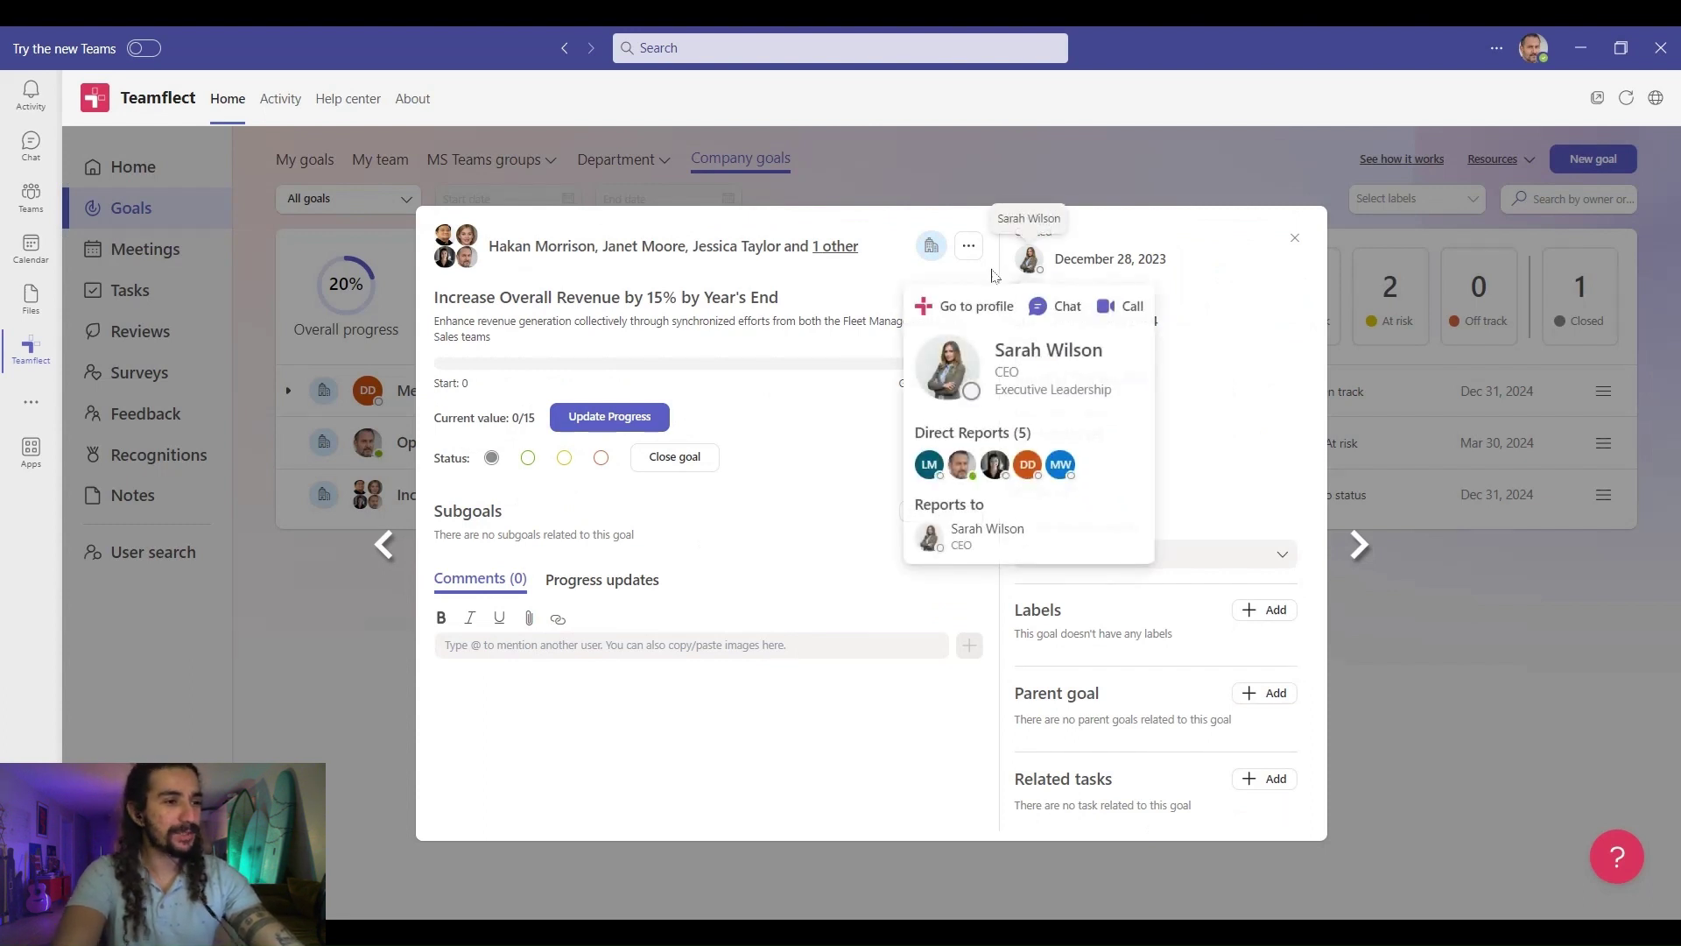
click(871, 277)
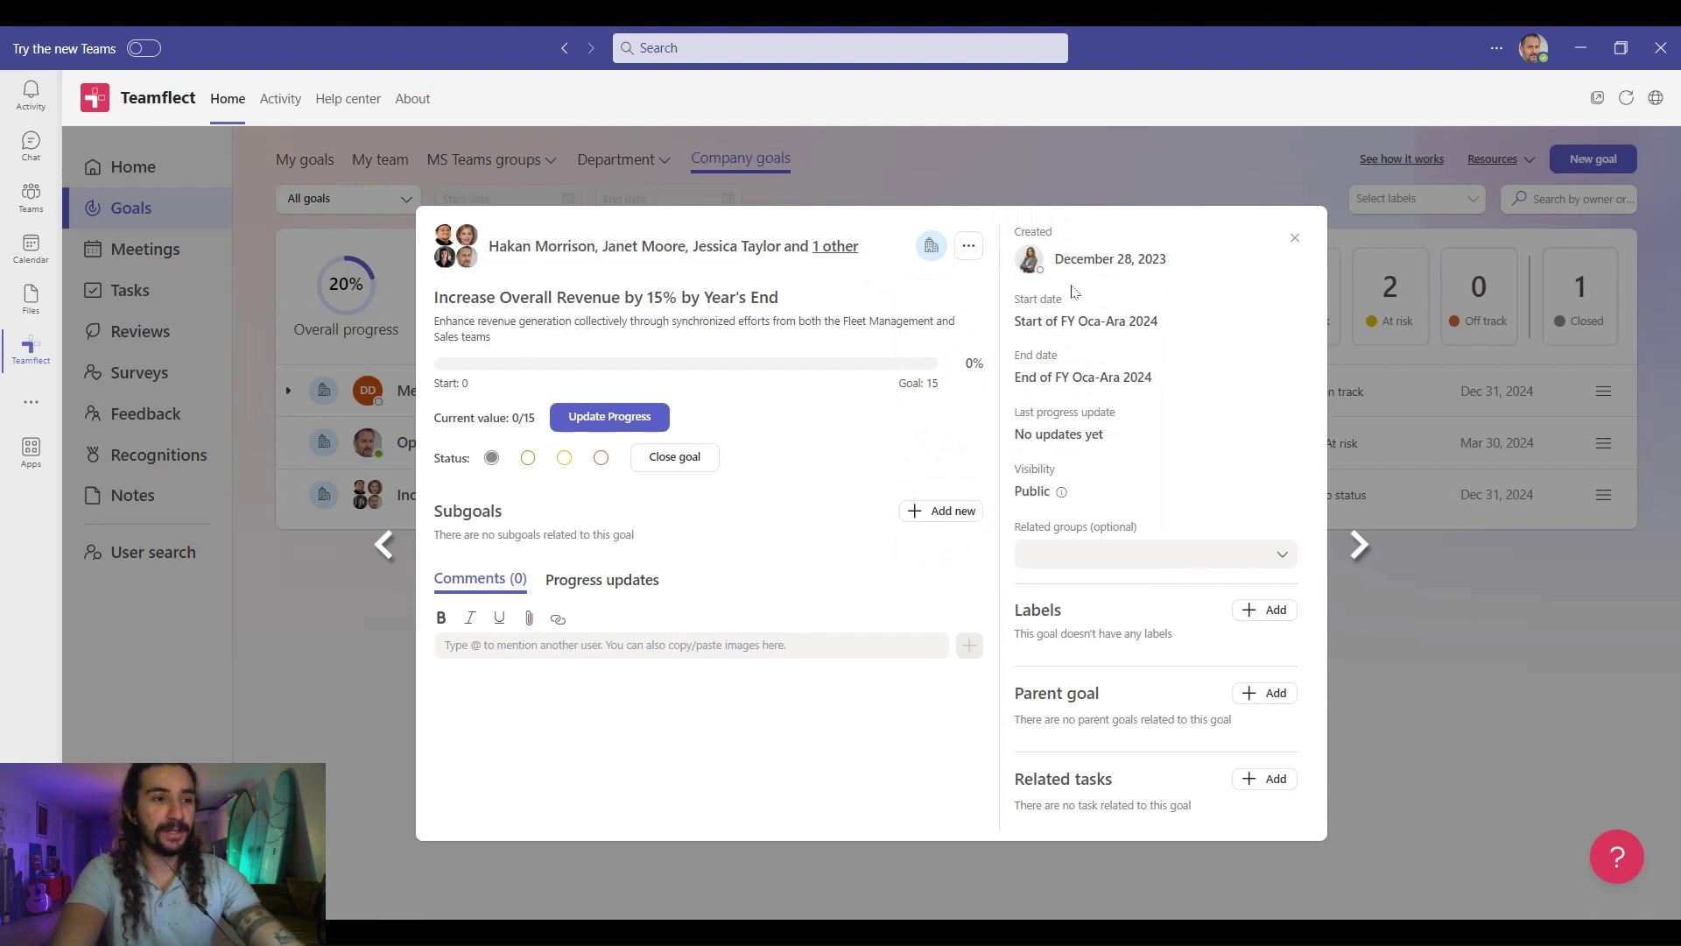
click(1293, 239)
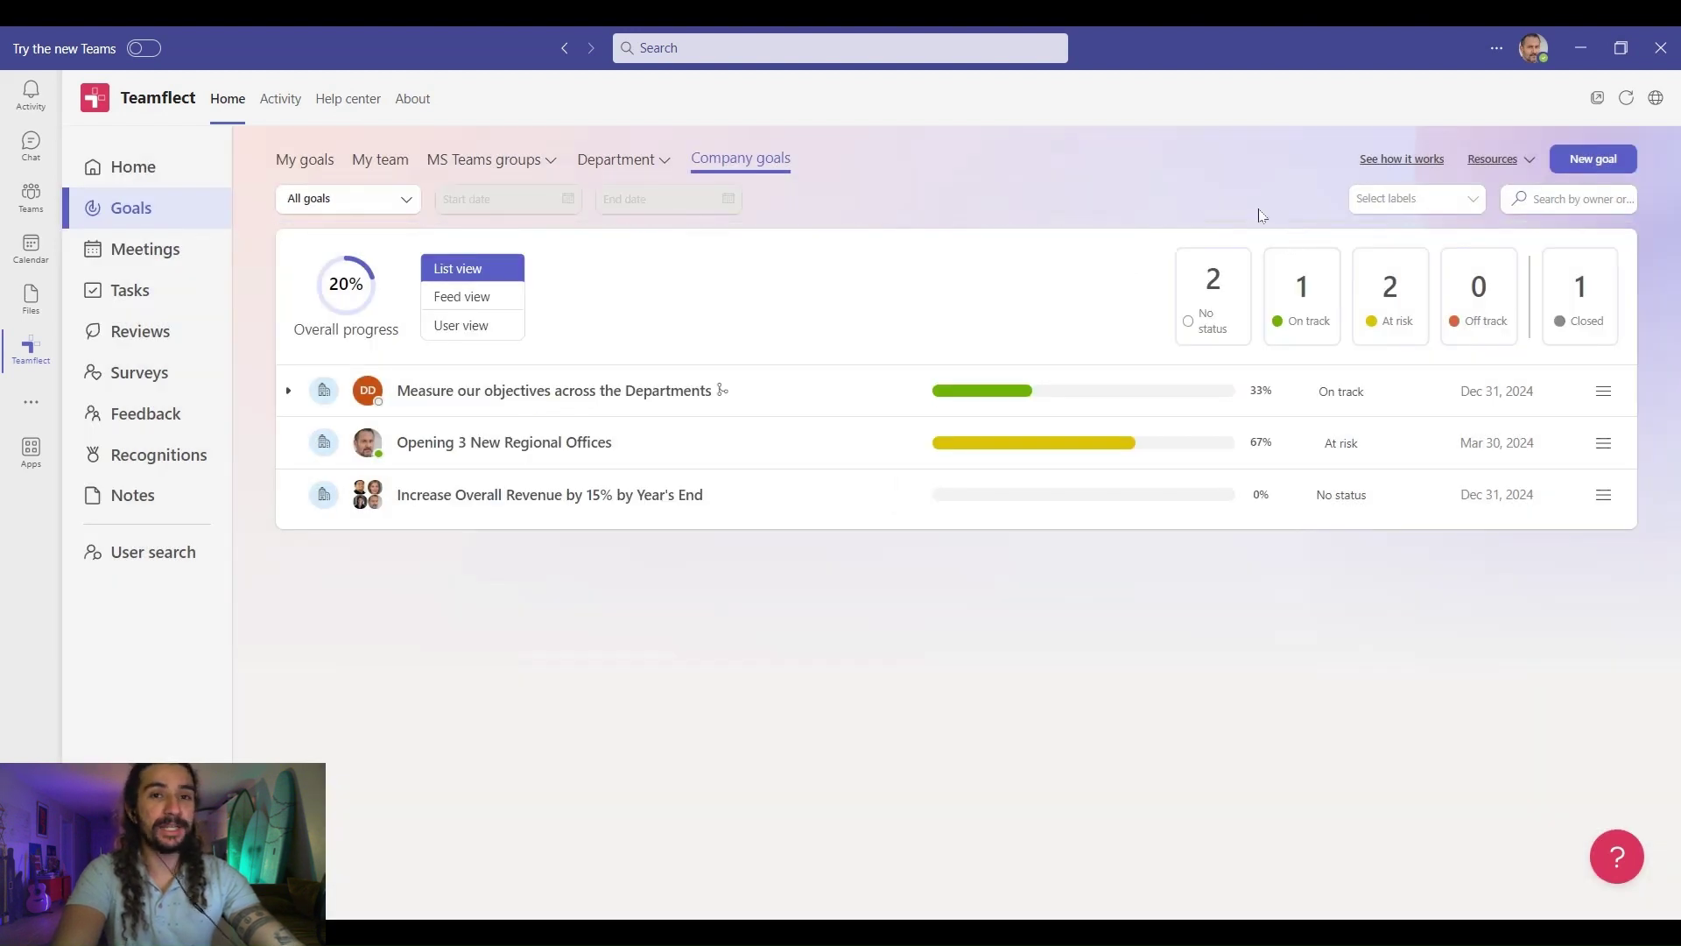
- Start a new Department goal with two suggested contacts as owners, as a single goal owned by the selected people
click(1603, 173)
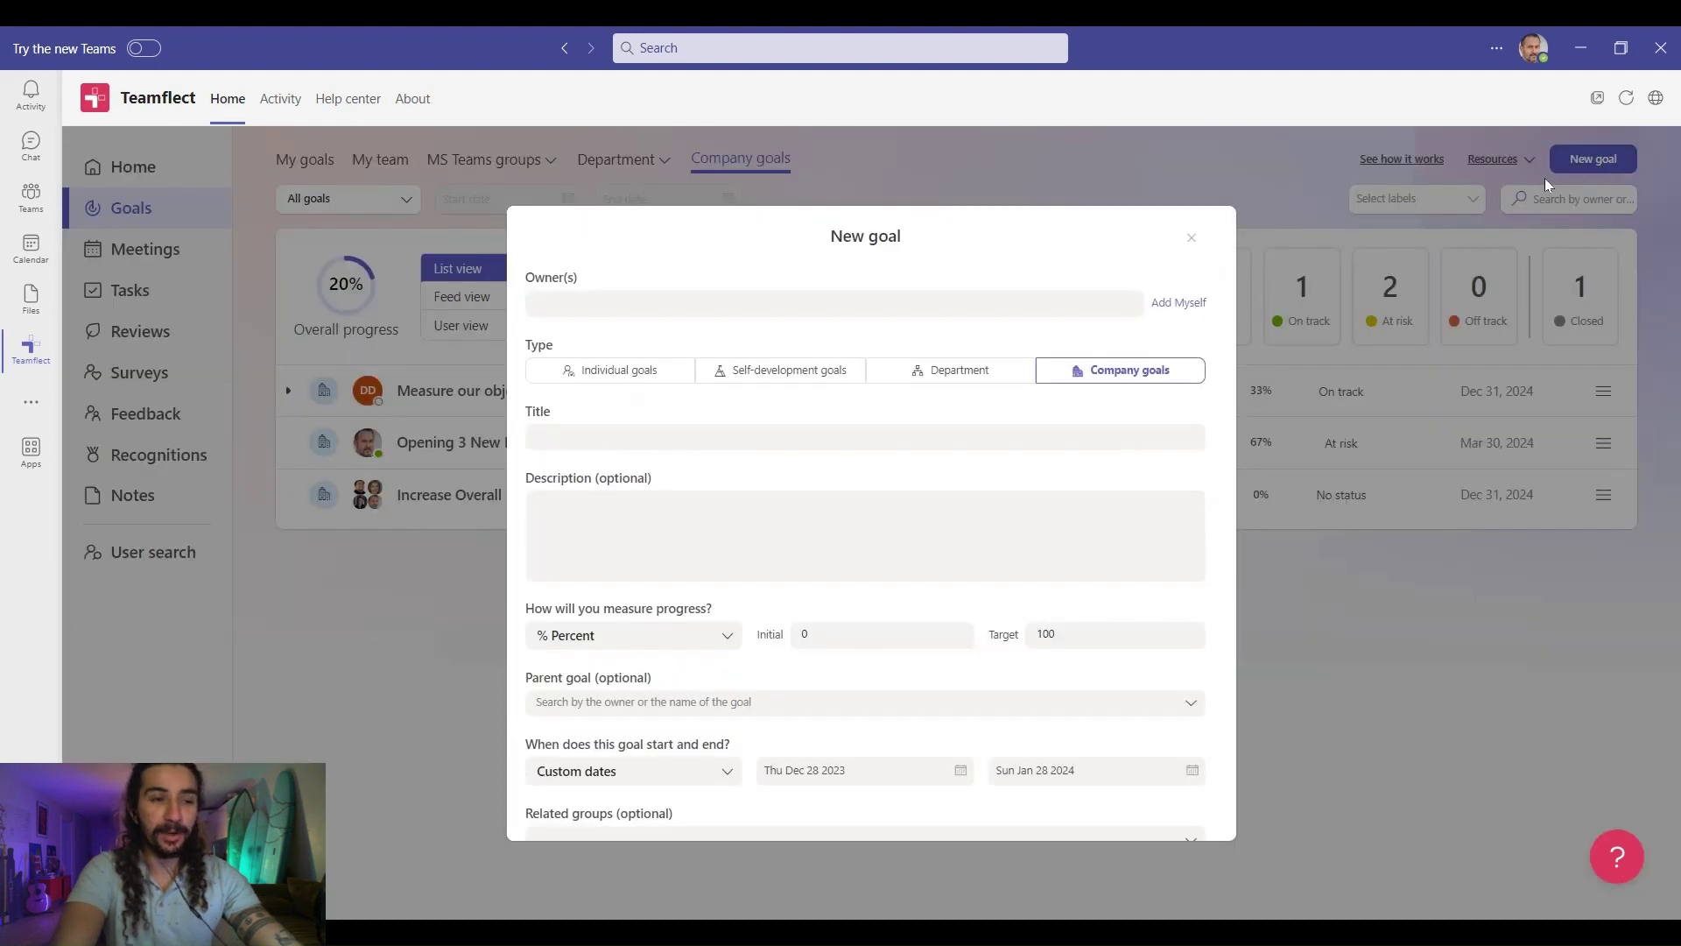
click(969, 371)
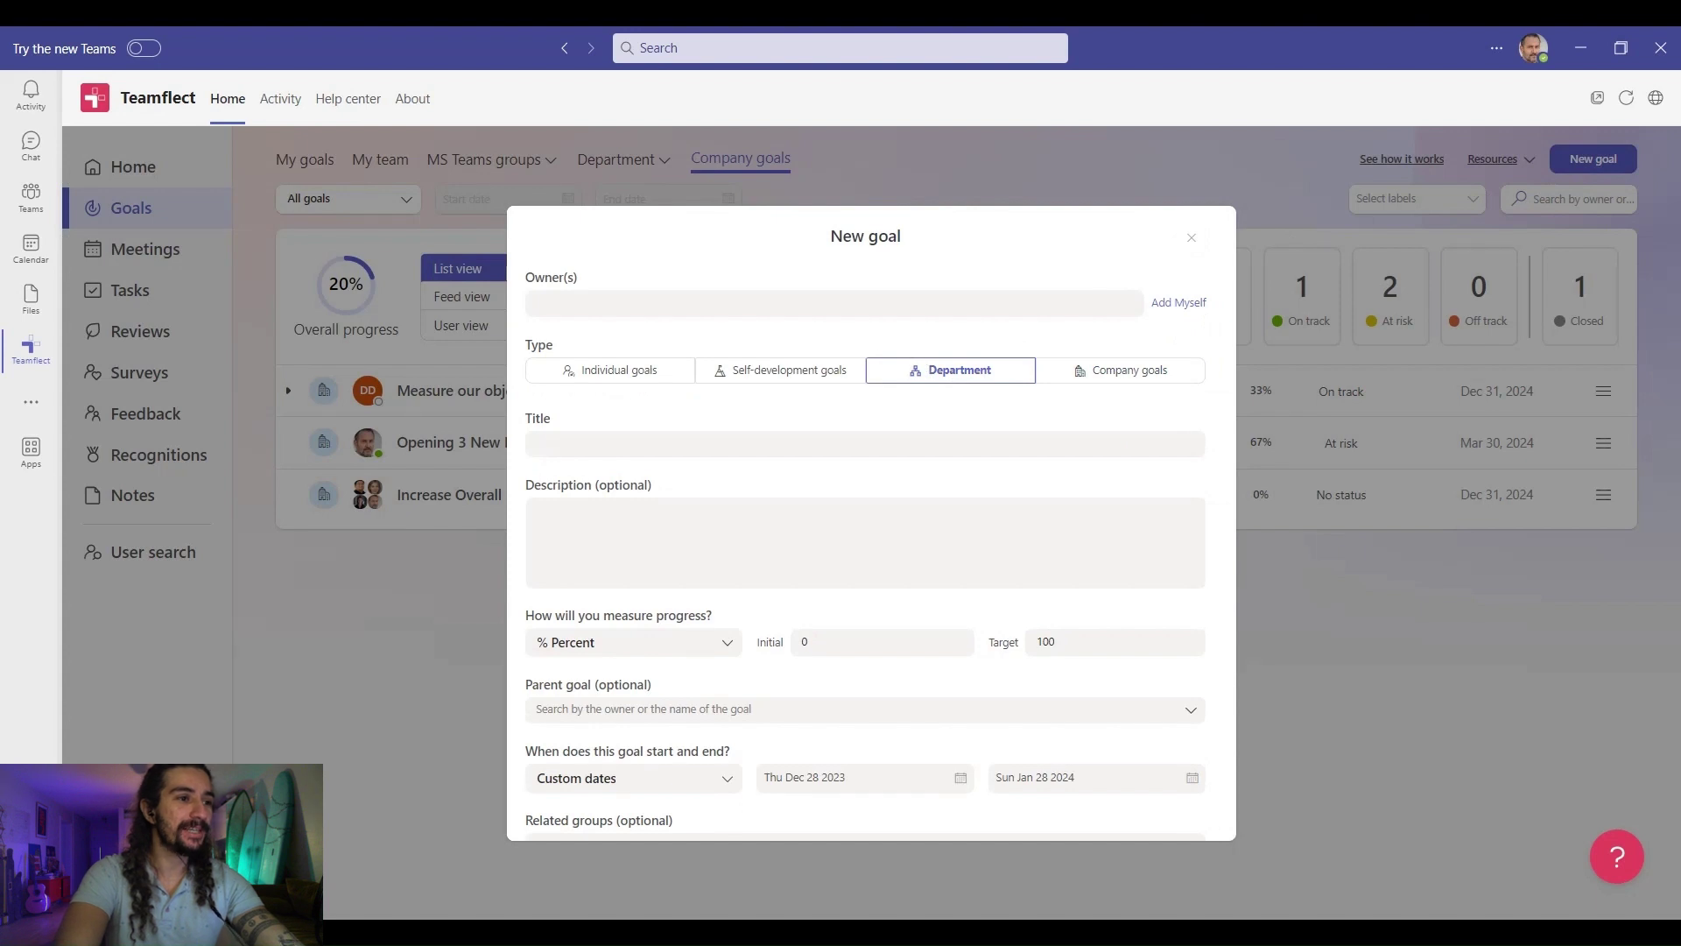
click(814, 303)
click(624, 547)
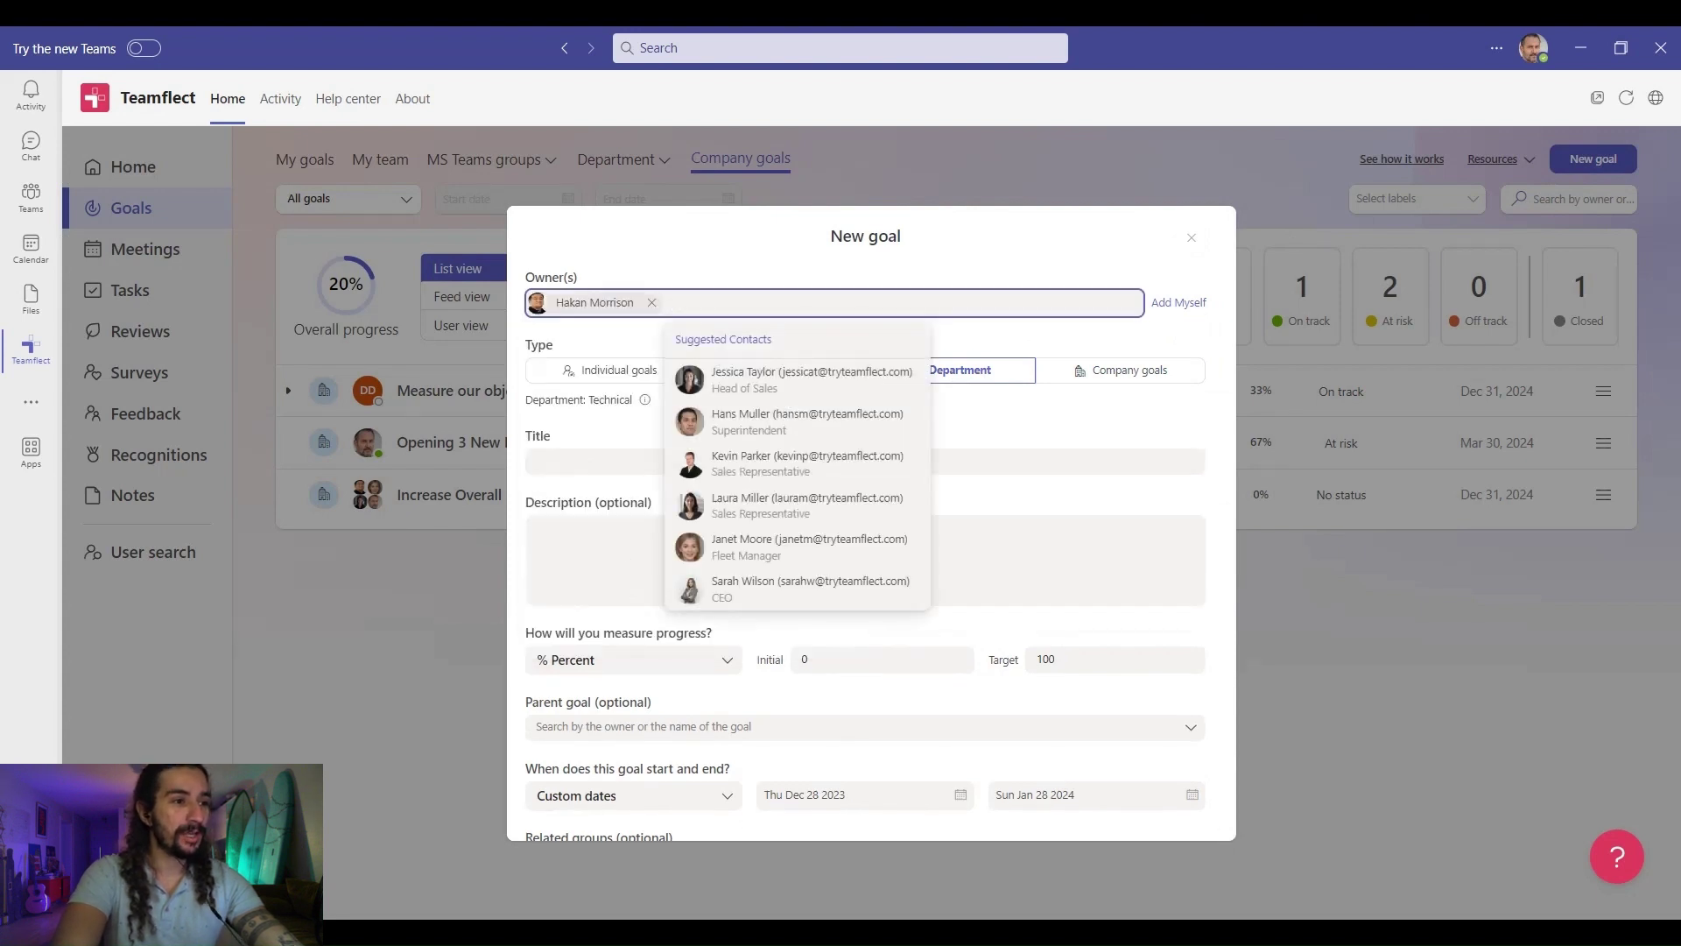
click(725, 548)
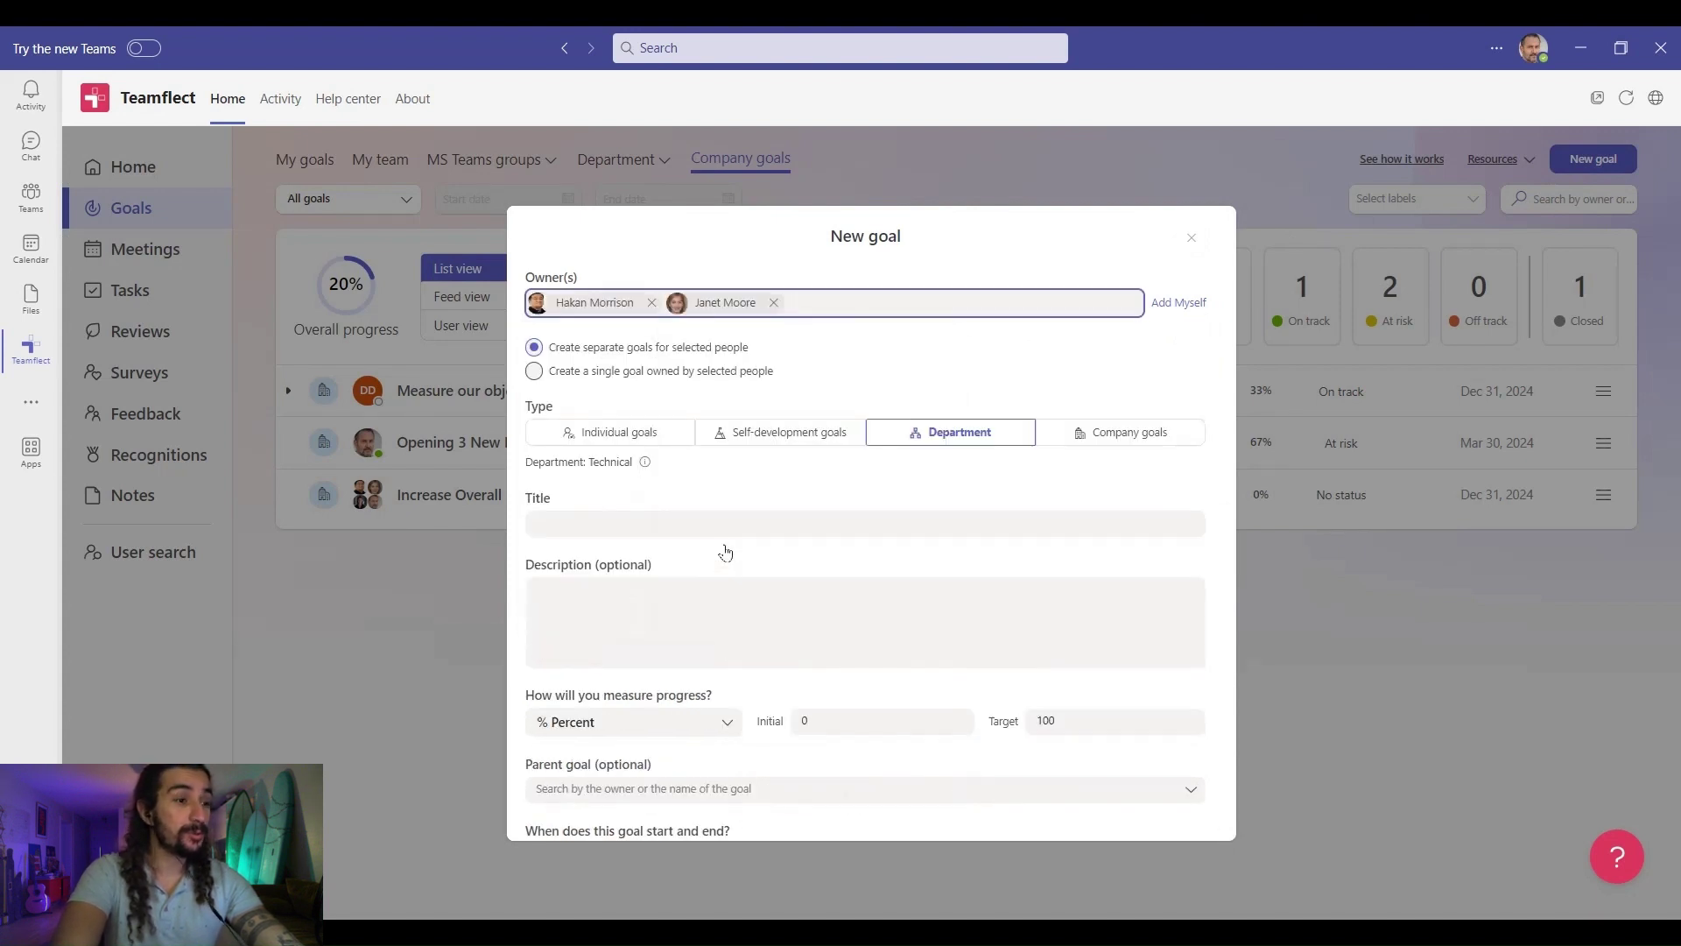
click(534, 374)
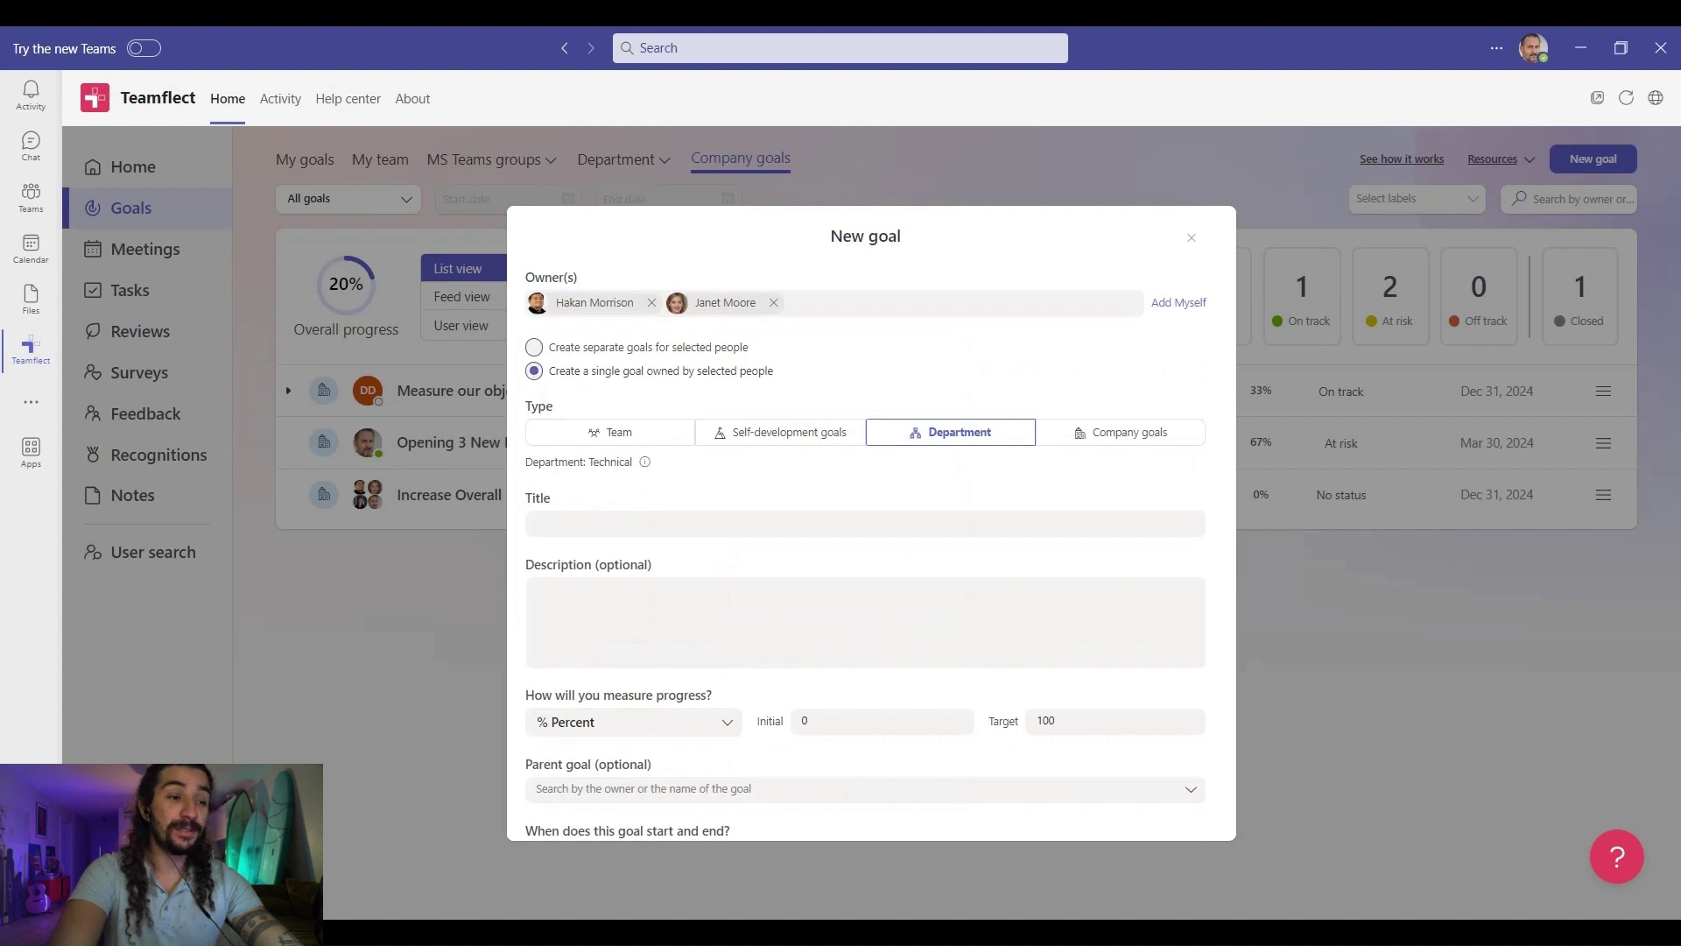
- Title the goal "Optimize Fleet Efficiency to Boost Revenue Growth" and describe enhancing fleet operations and efficiency through seamless transportation and cost-effective strategies to increase overall revenue
click(613, 524)
text(Optimize Fleet Efficiency to Boost Revenue Growth)
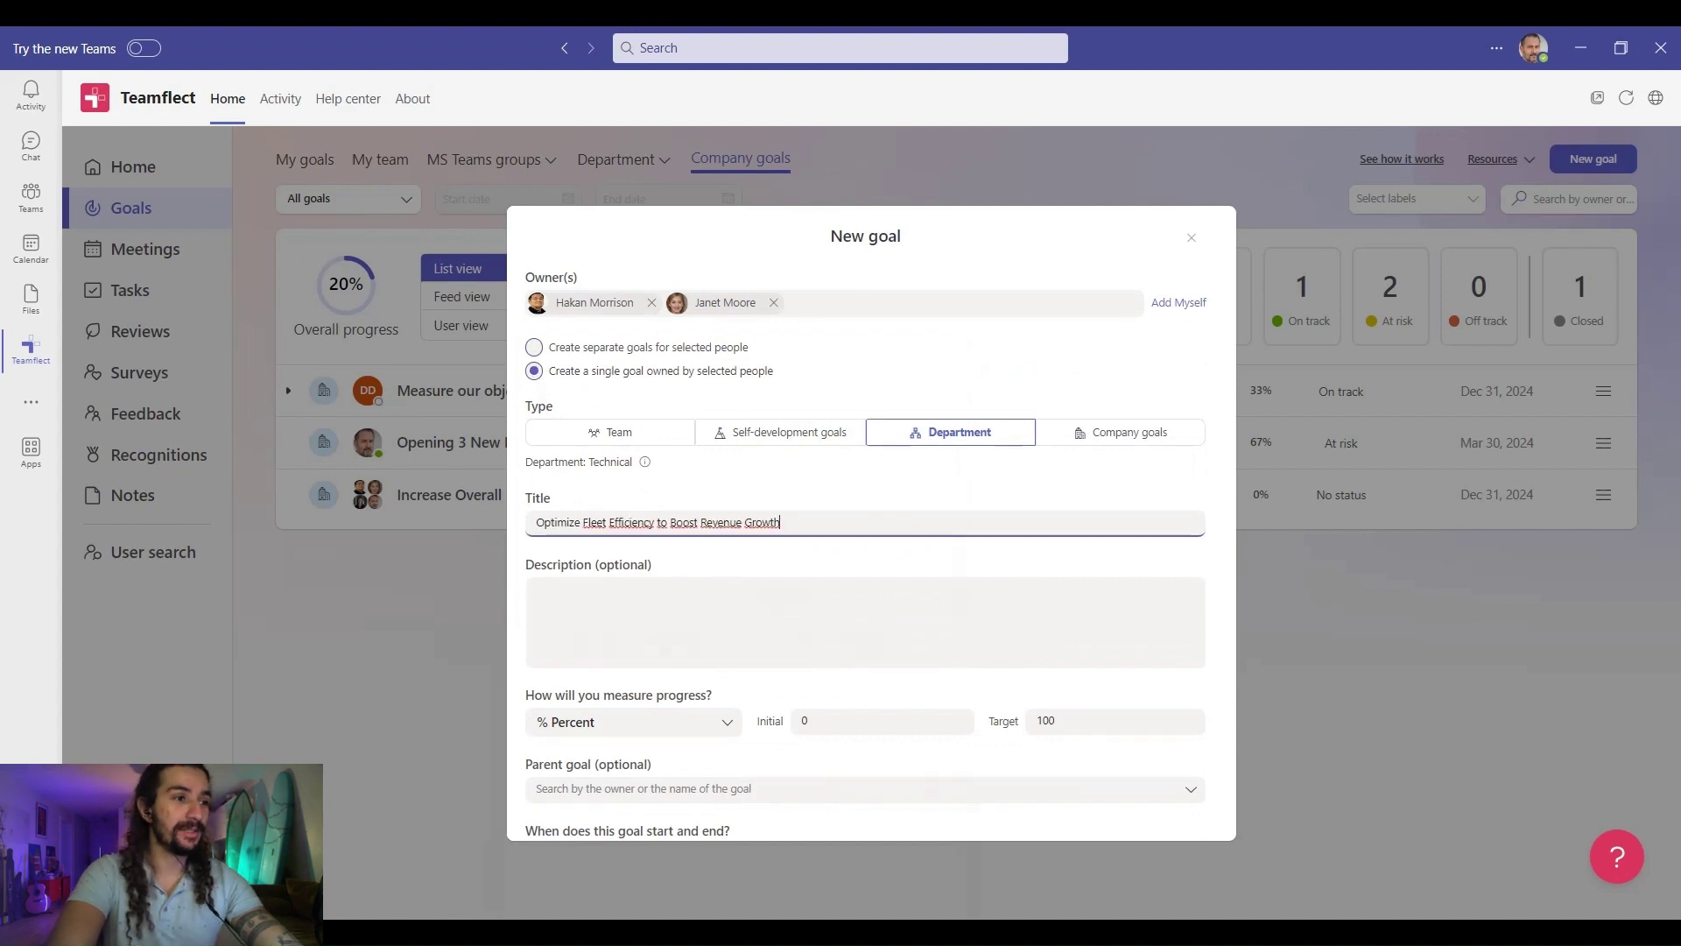
click(539, 624)
text(Enhance fleet operations and efficiency to contribute significantly to the overall revenue increase, ensuring seamless transportation and cost-effective strategies.)
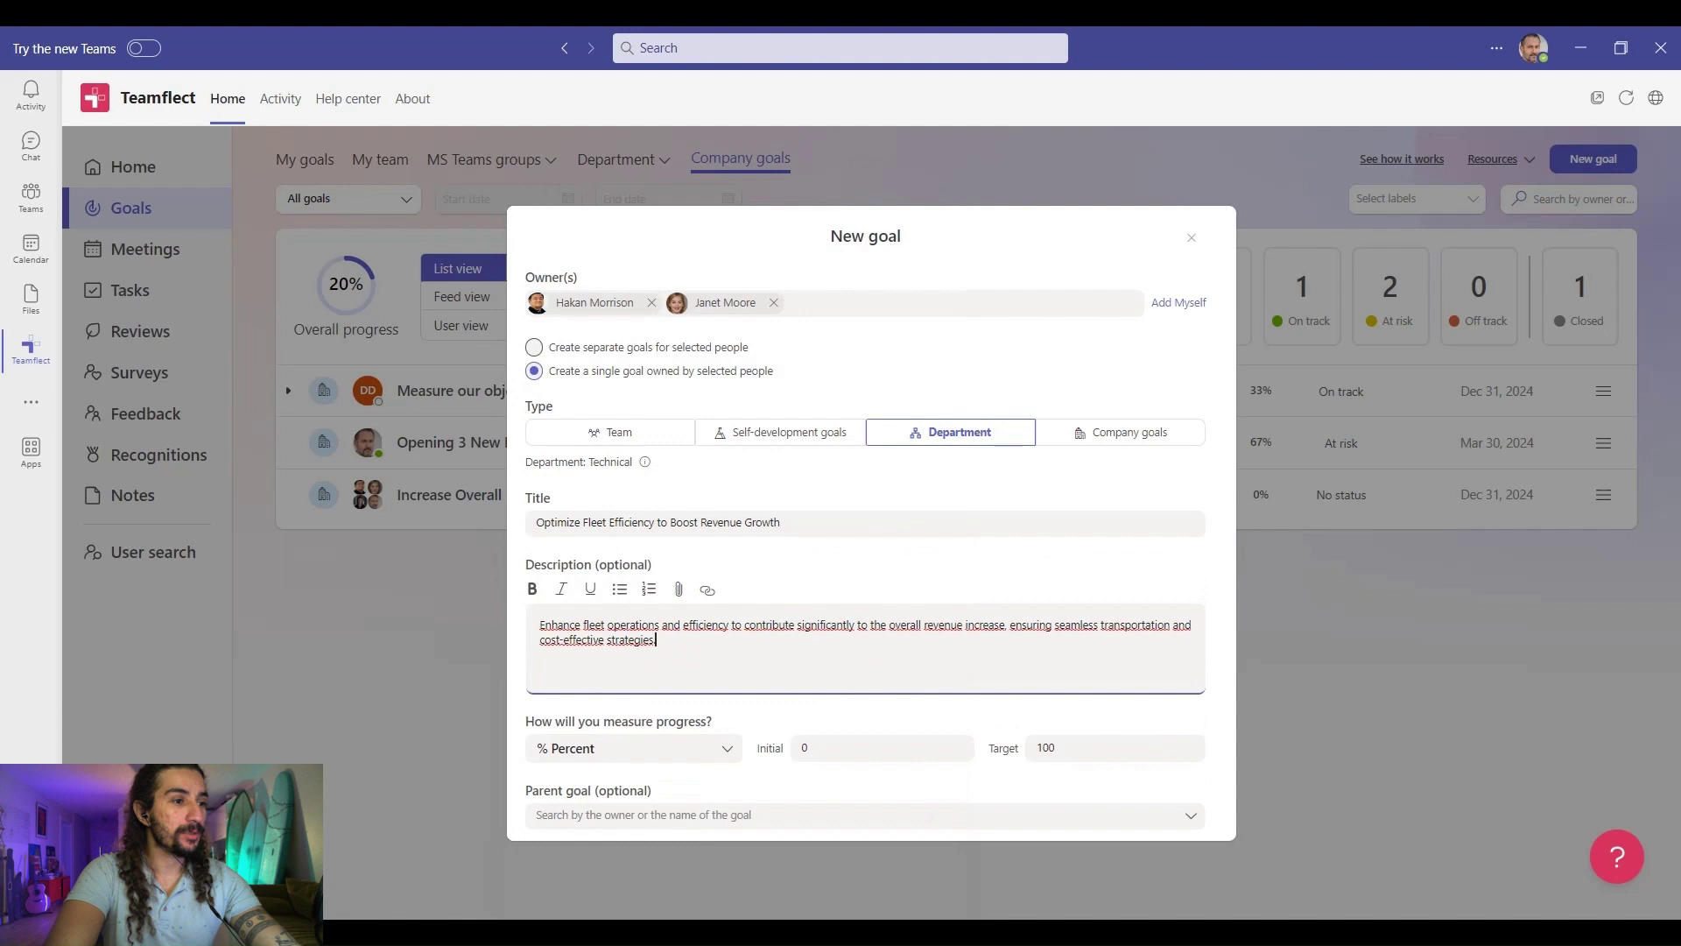
- Measure the goal's progress as Completed/Not completed and set its parent goal to "Increase Overall Revenue by 15% by Year's End"
scroll(800, 543, down, 5)
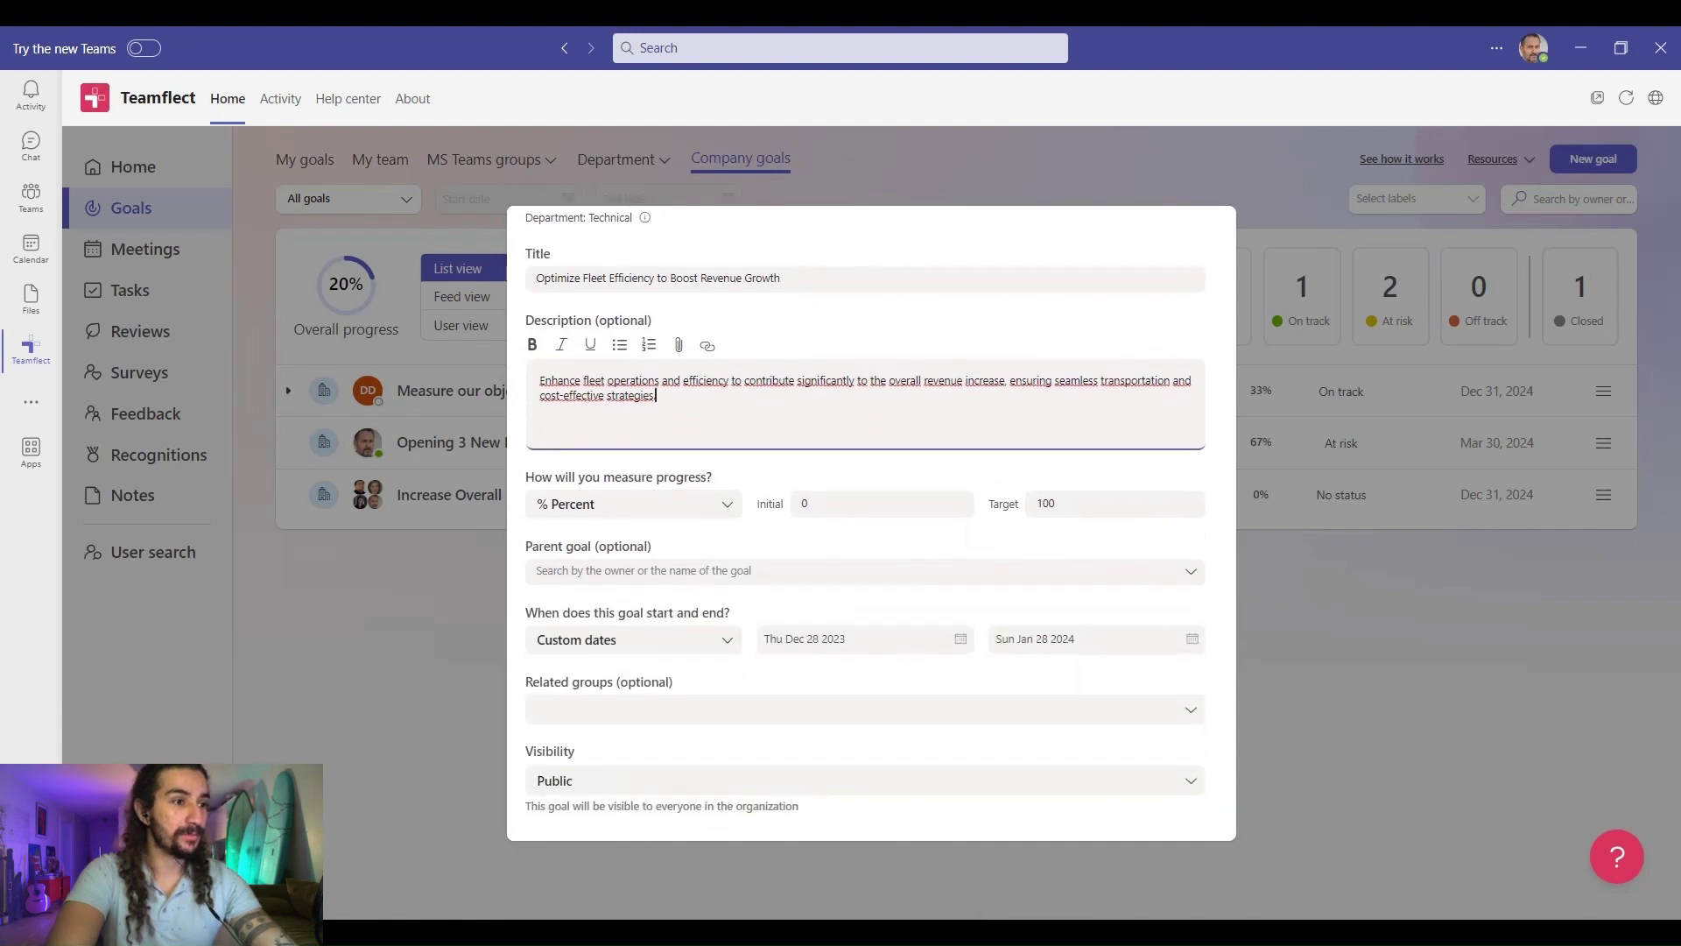
scroll(803, 539, down, 1)
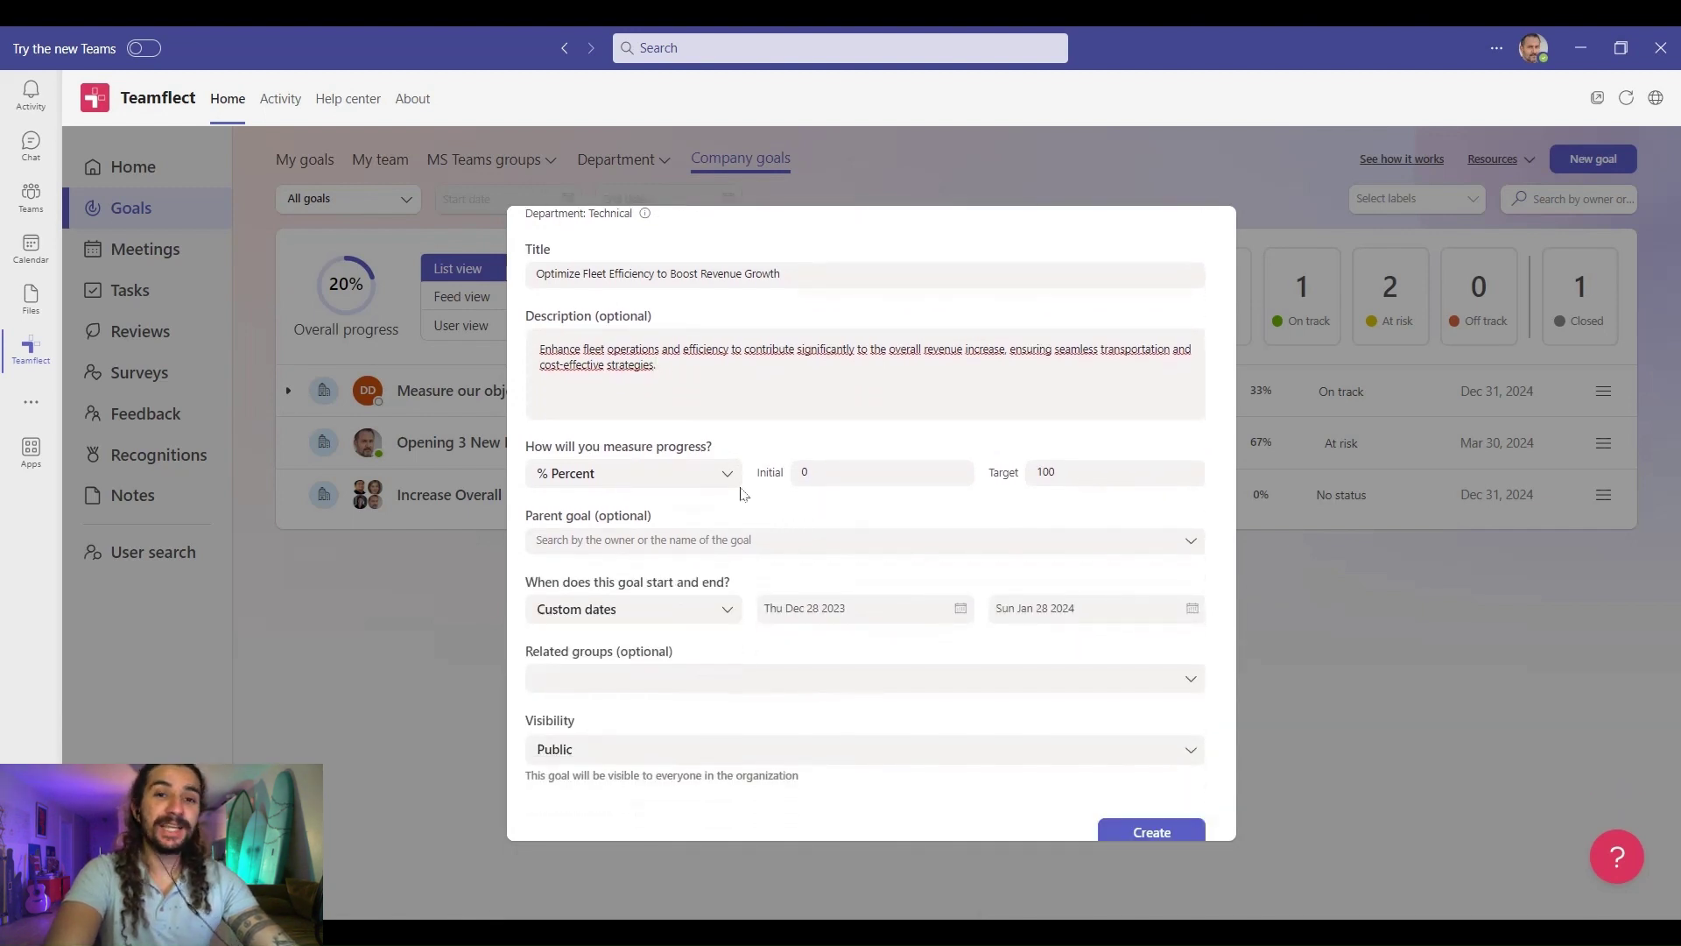
click(726, 476)
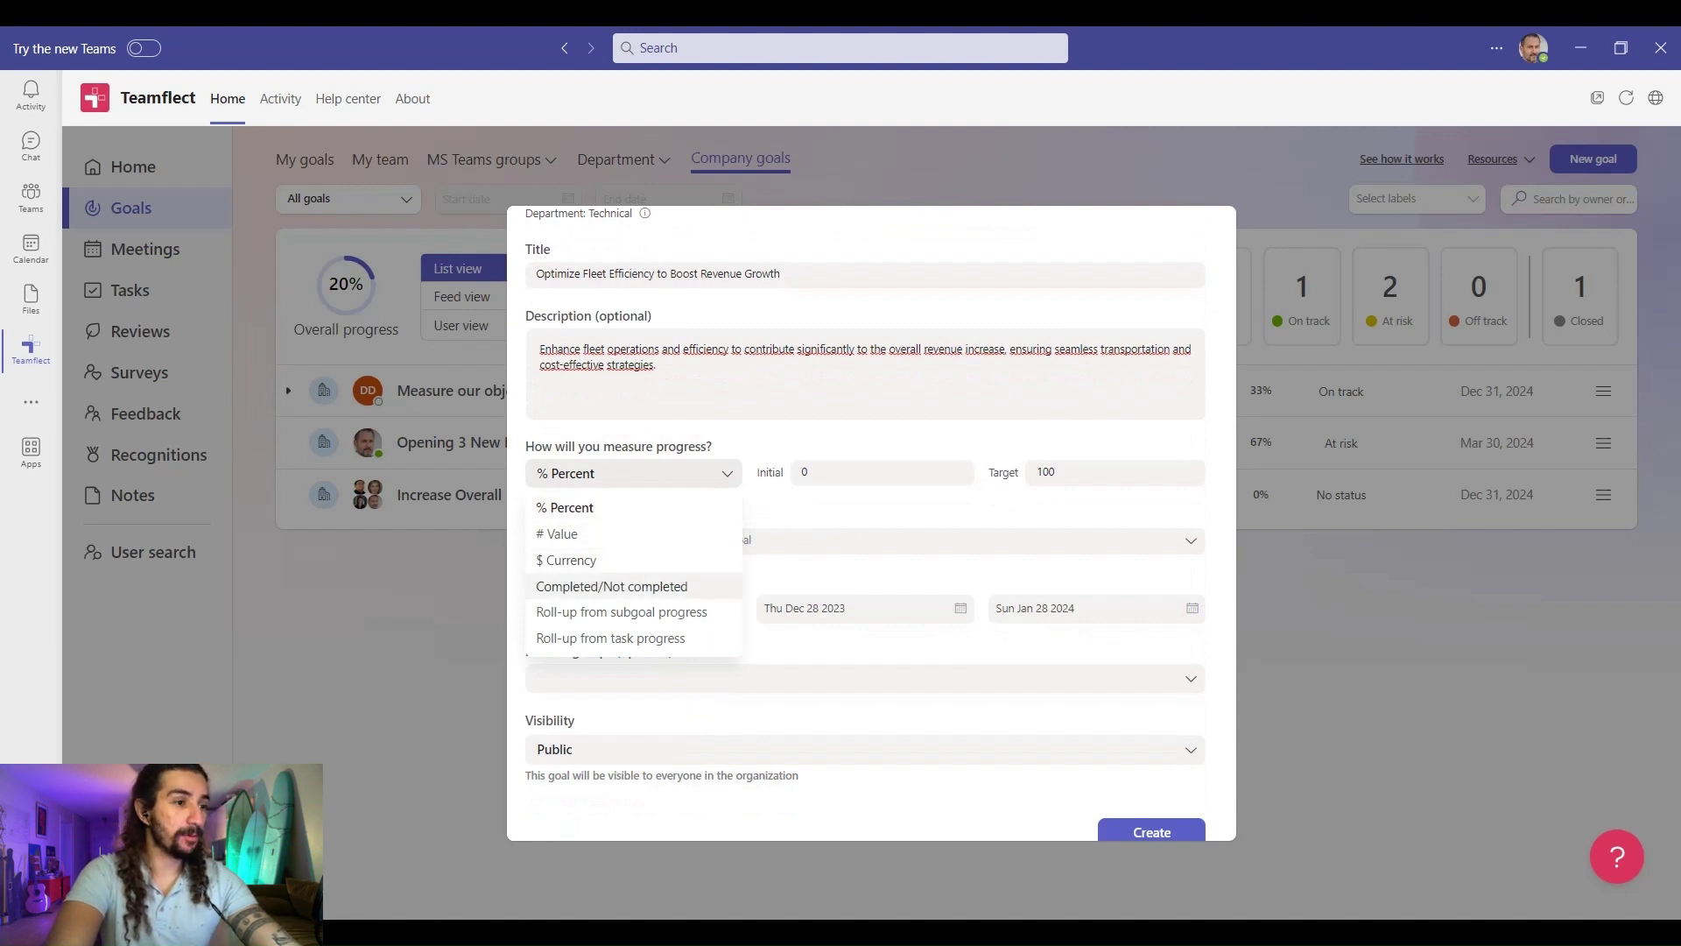
click(611, 586)
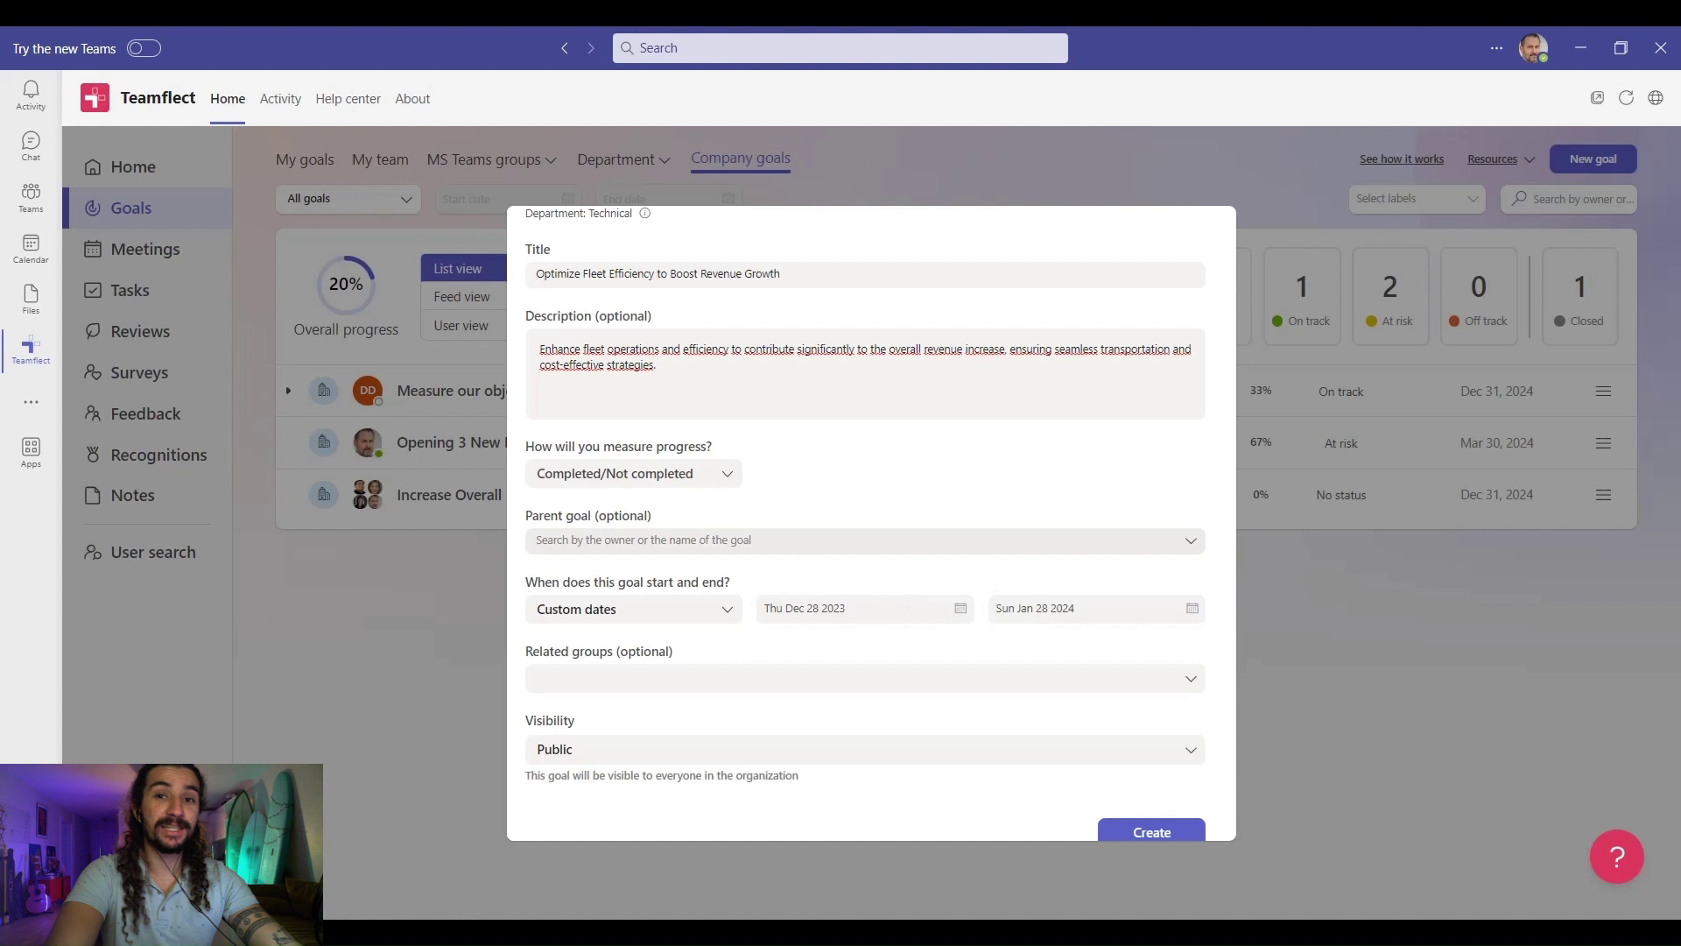
click(665, 539)
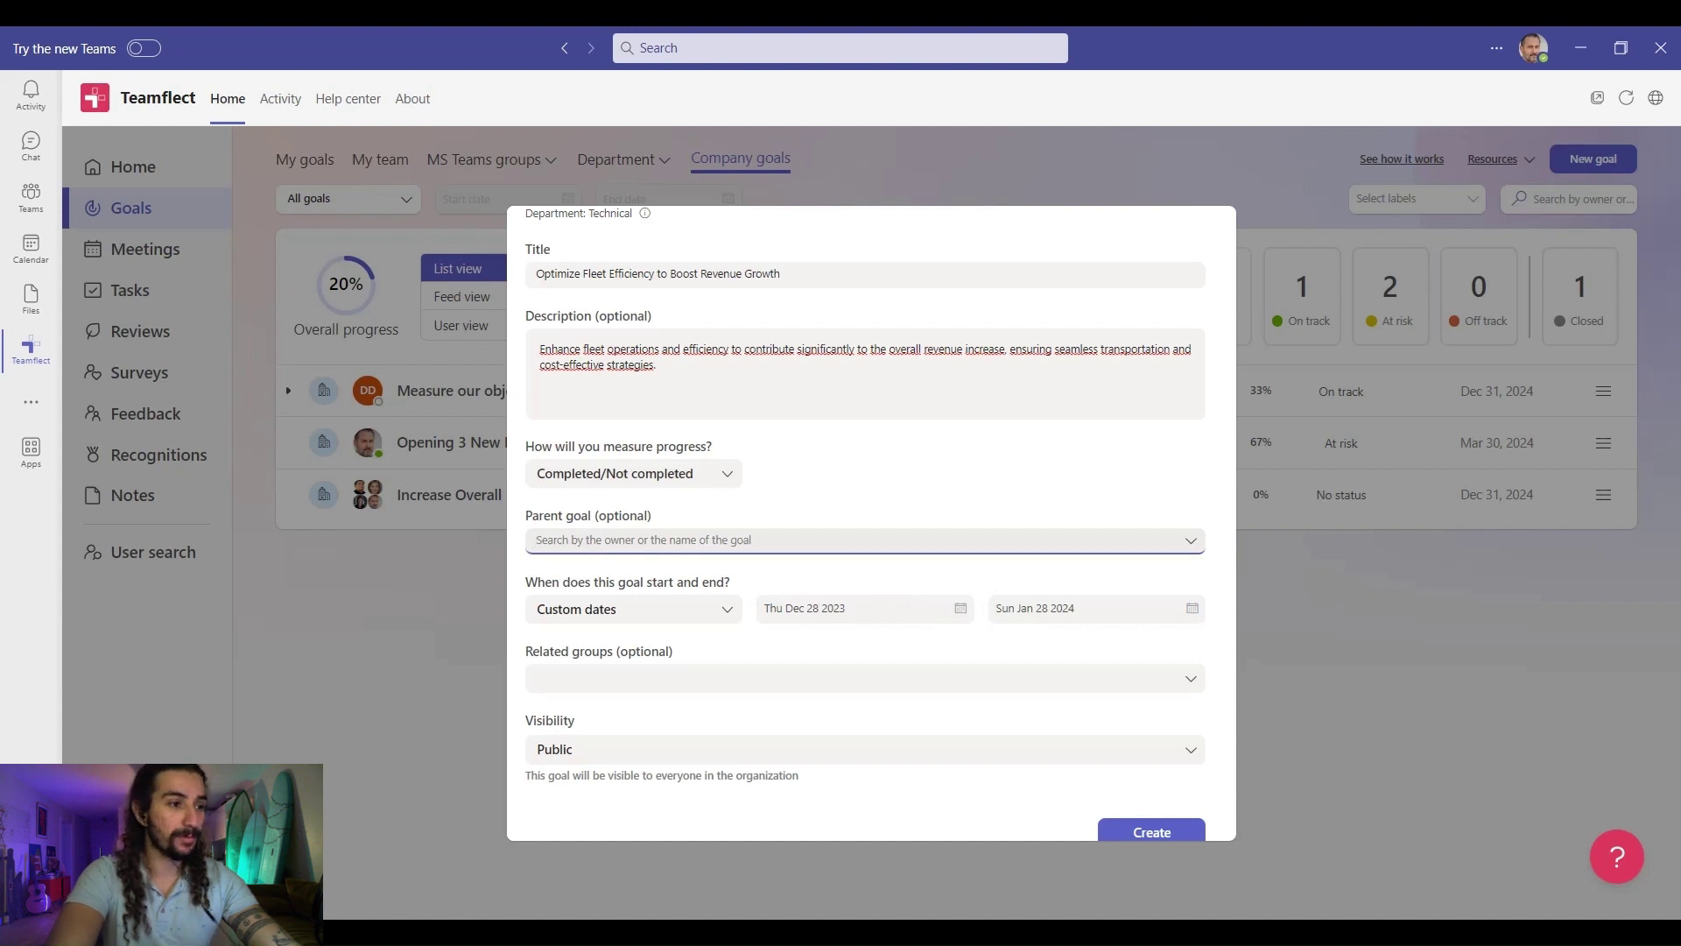
click(1192, 541)
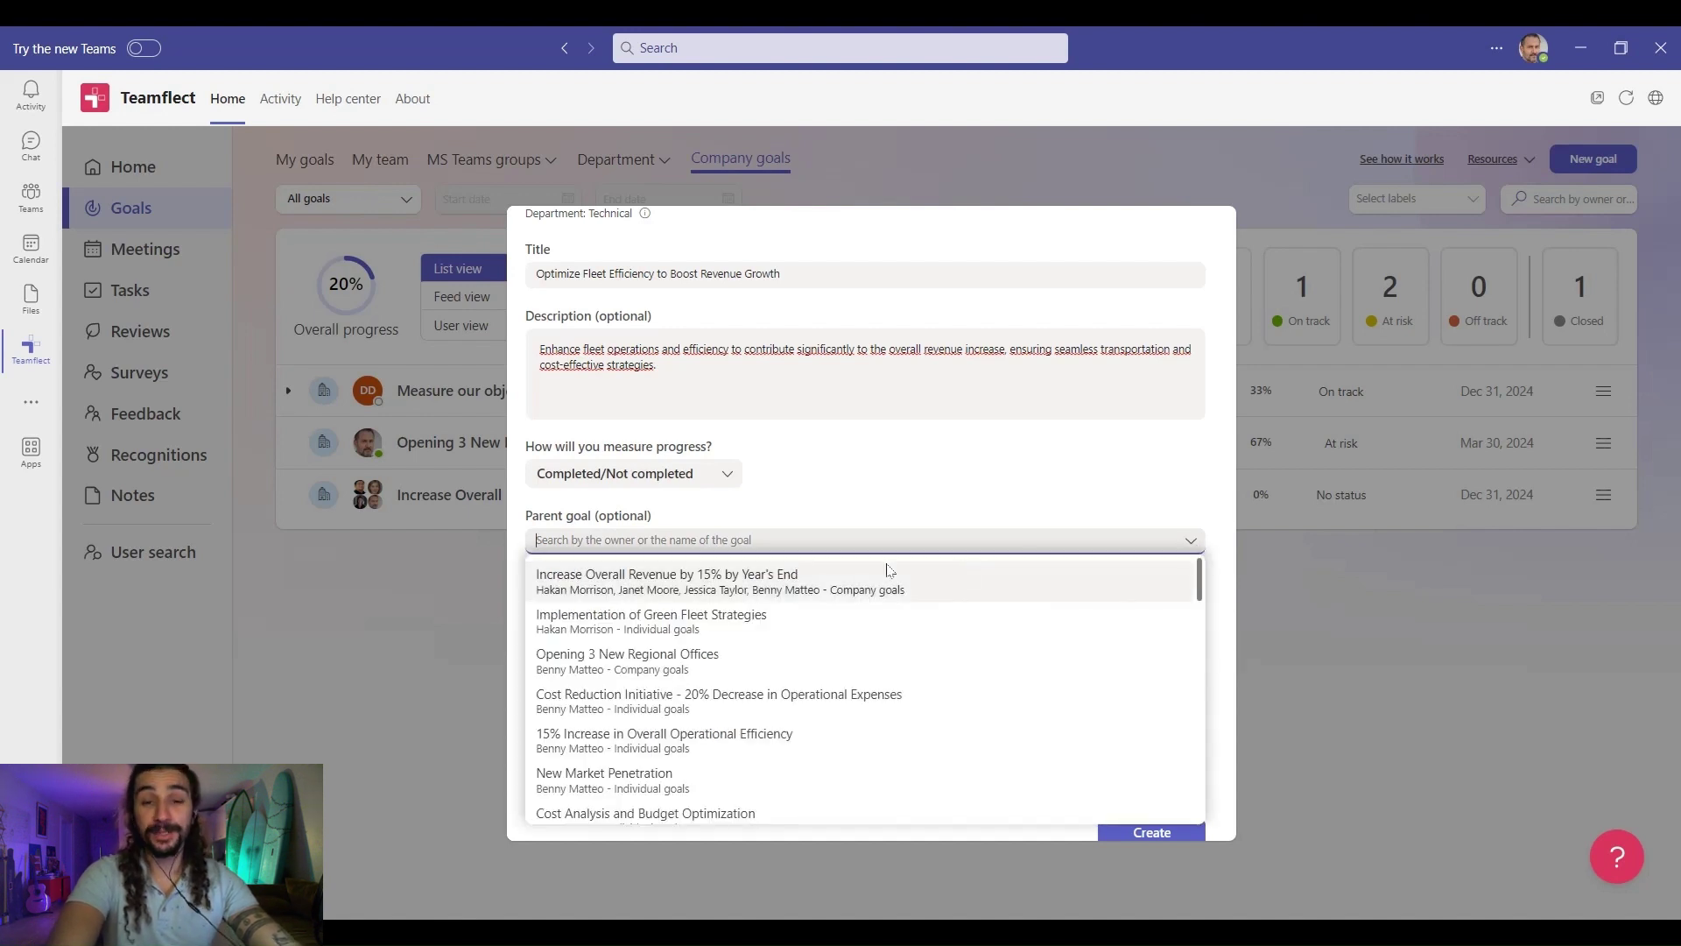
click(849, 581)
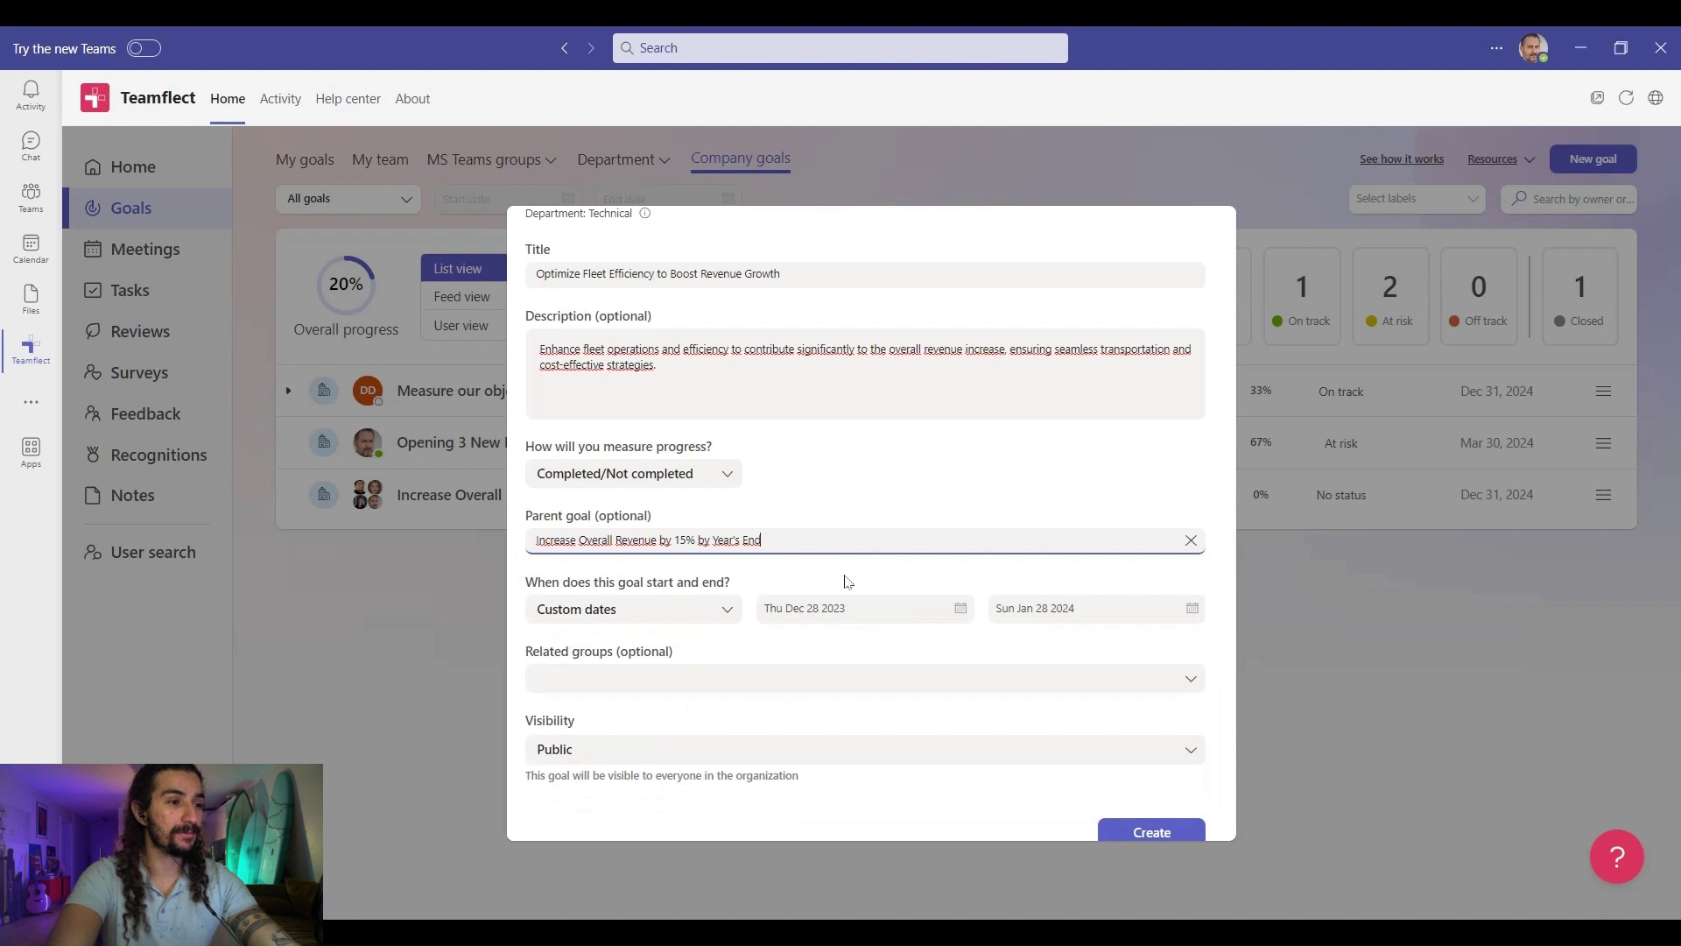
- Set the goal's custom dates to start on January 1, 2024 and end on December 31, 2024
click(961, 609)
click(934, 652)
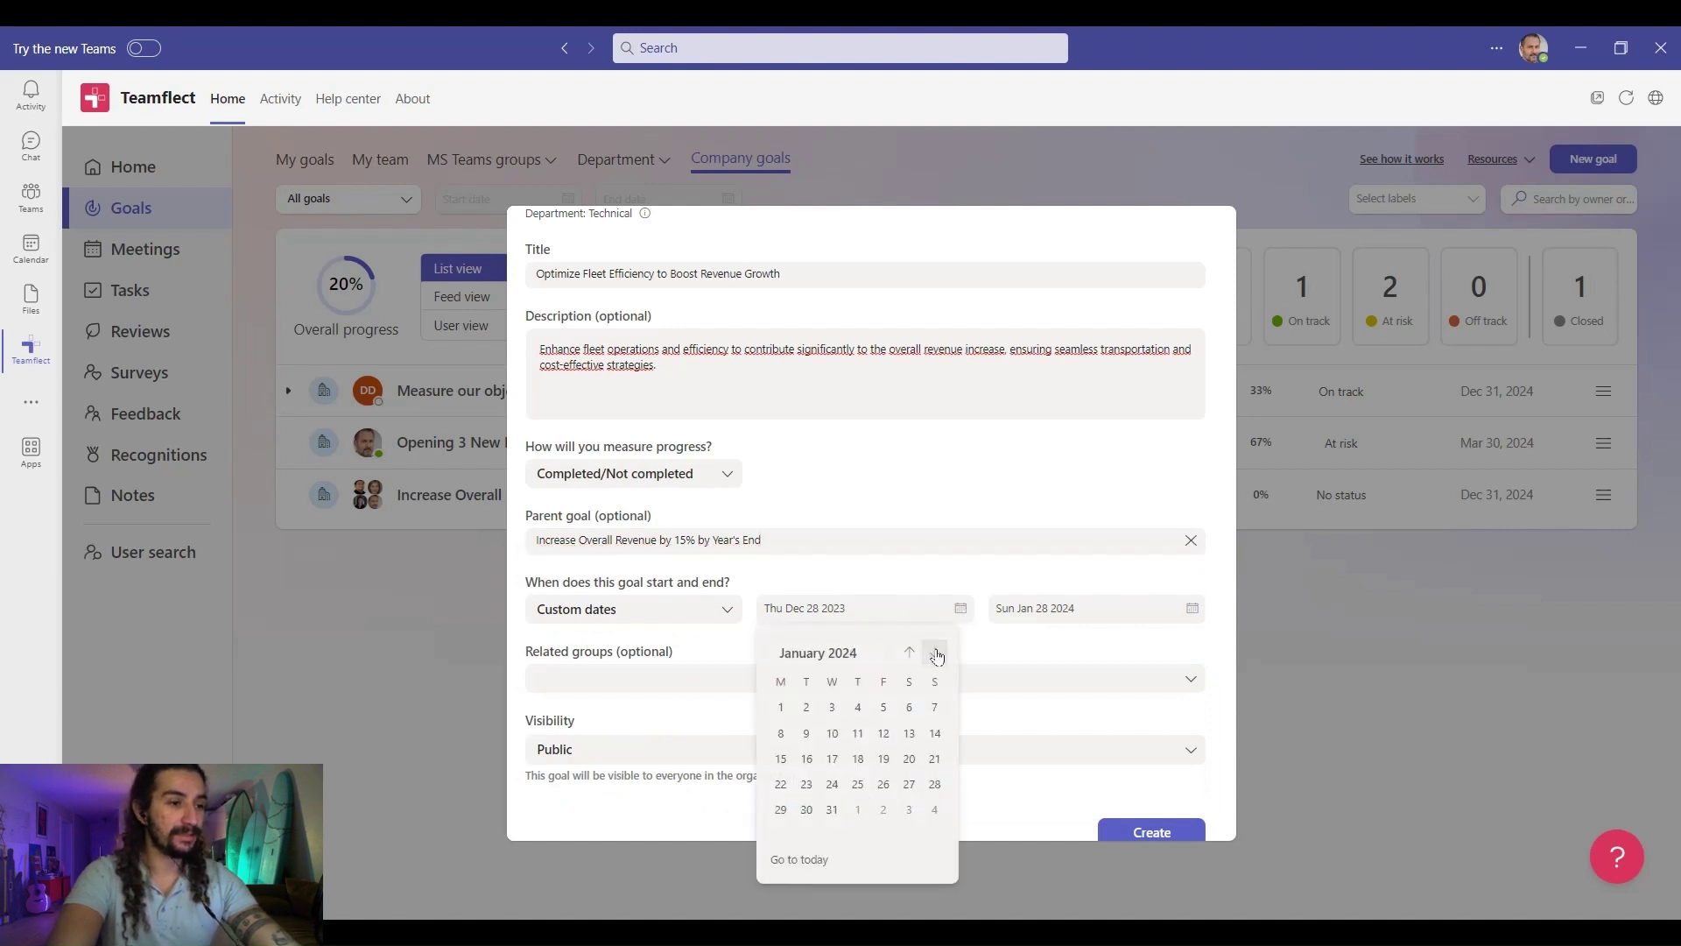
click(781, 706)
click(1193, 608)
click(1170, 653)
click(1168, 650)
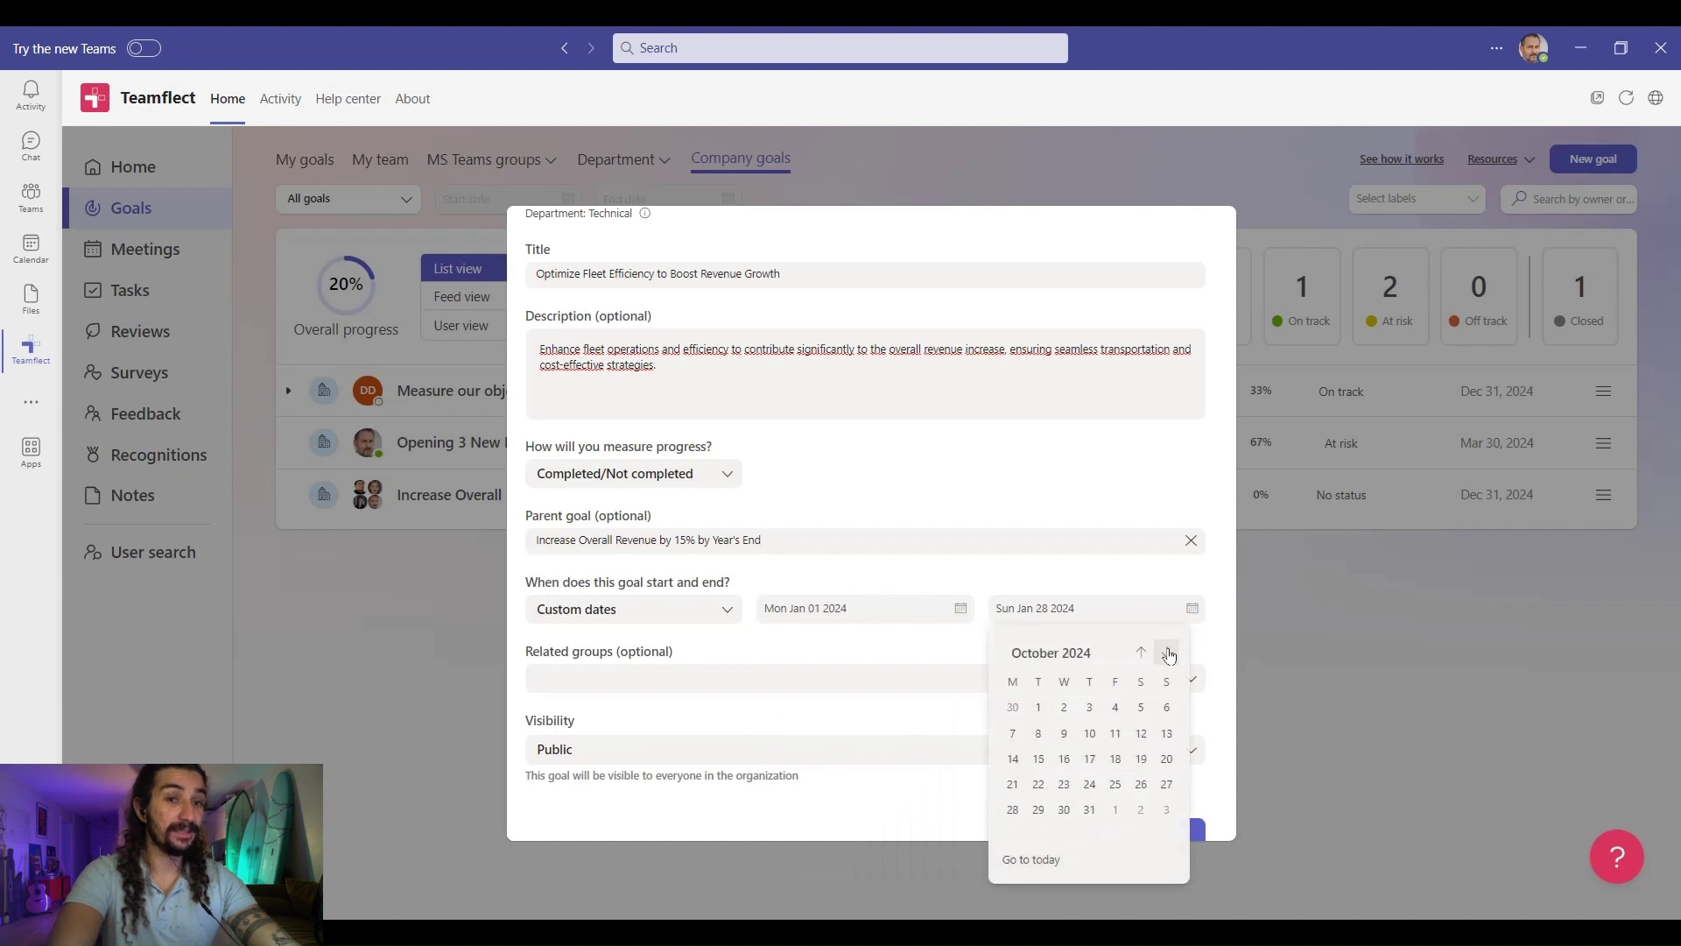
click(1168, 651)
click(1040, 836)
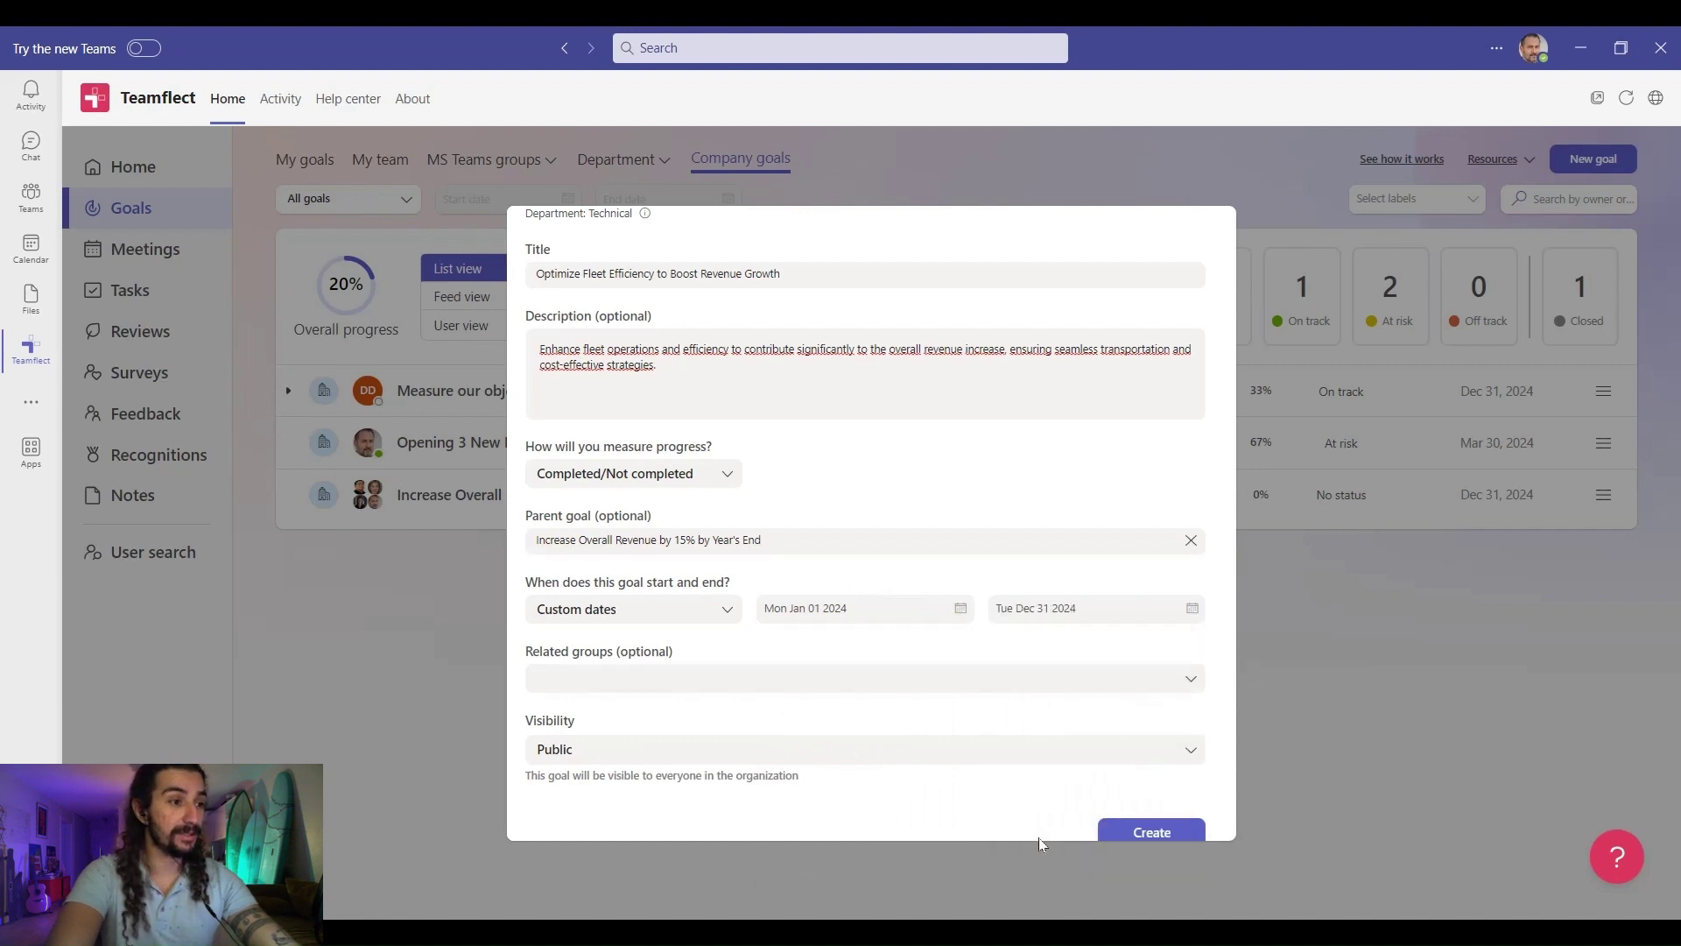
- Create the public department goal and display the goals of the Technical department
scroll(775, 668, down, 1)
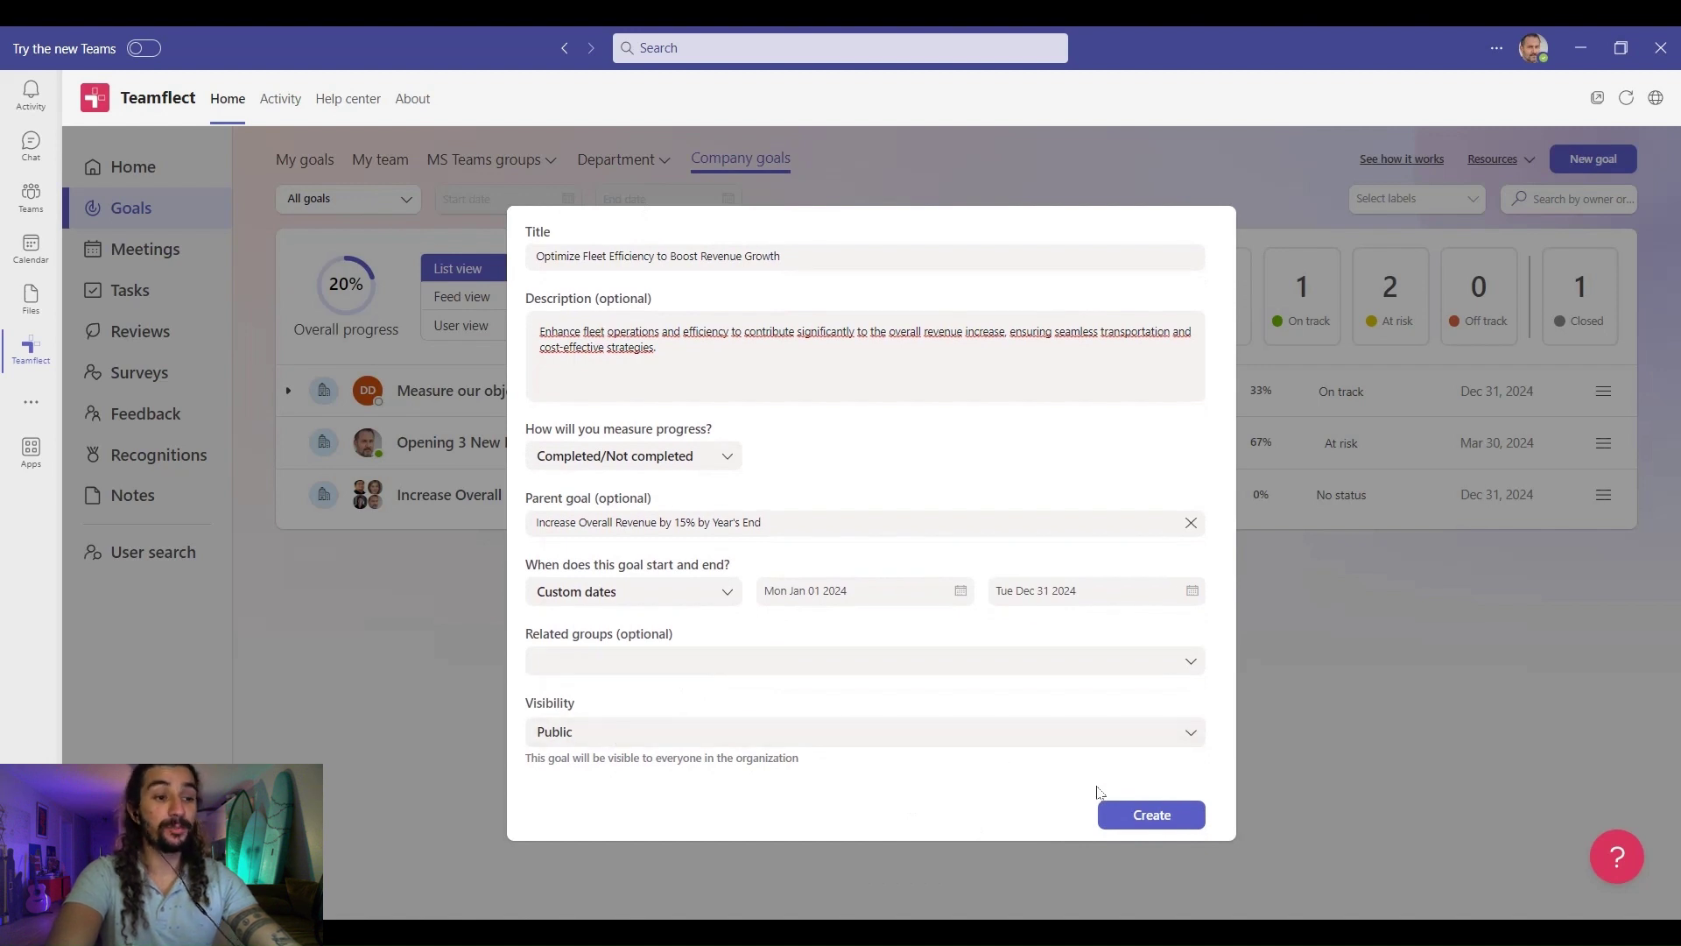
click(1136, 814)
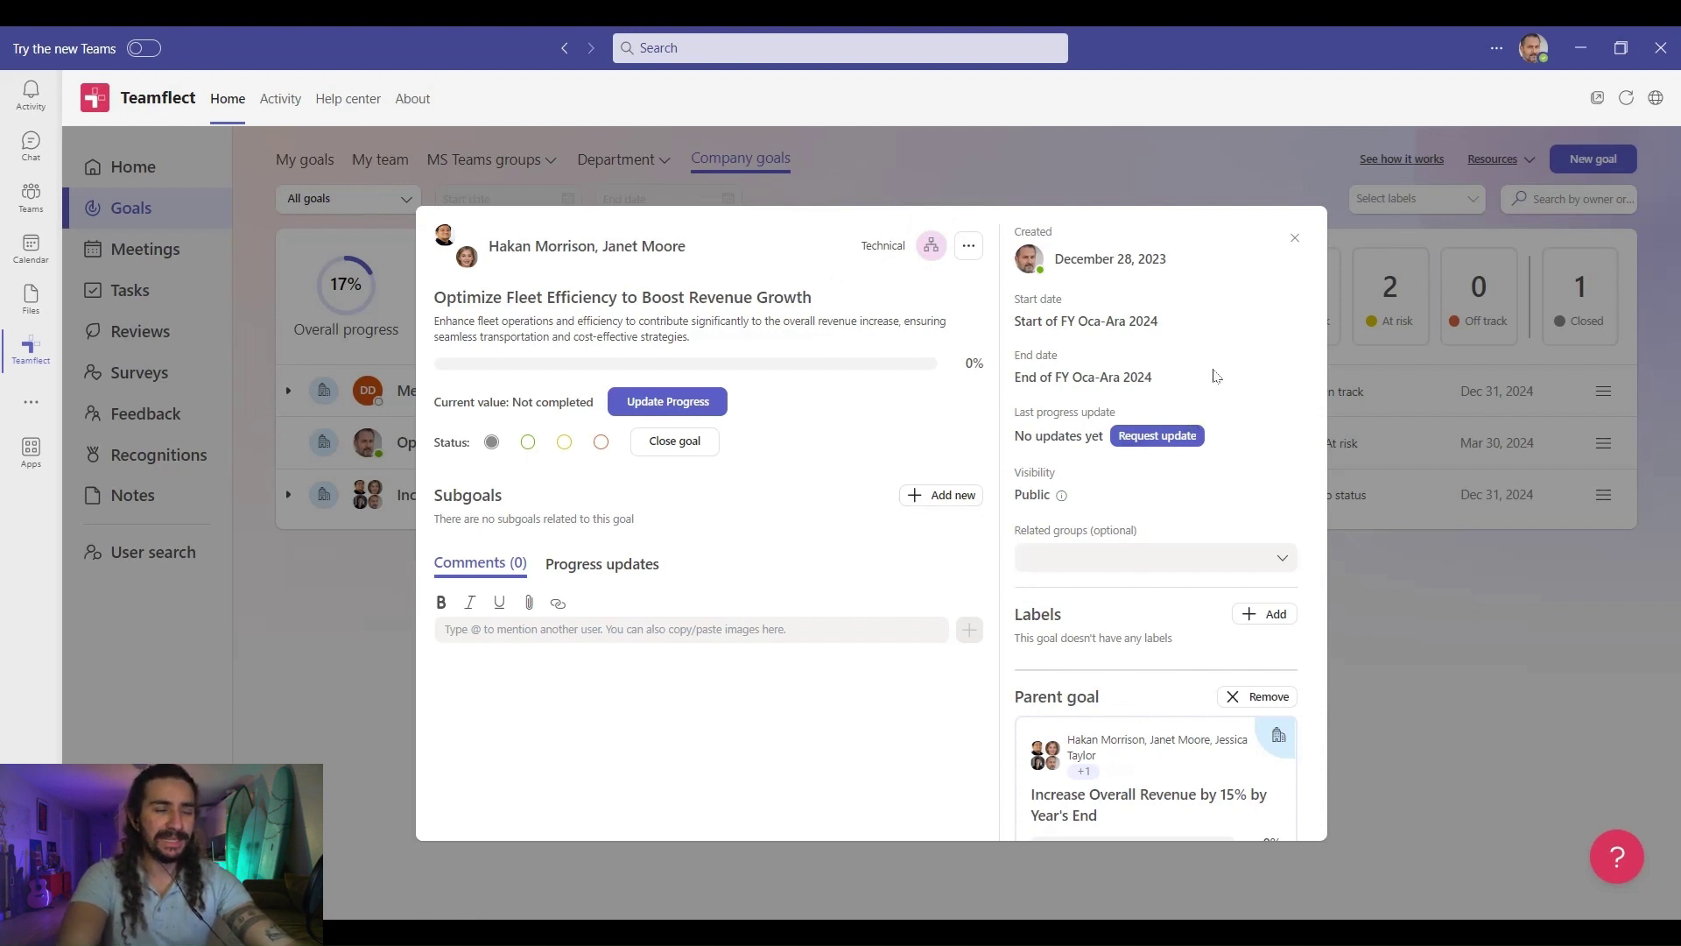
click(1294, 238)
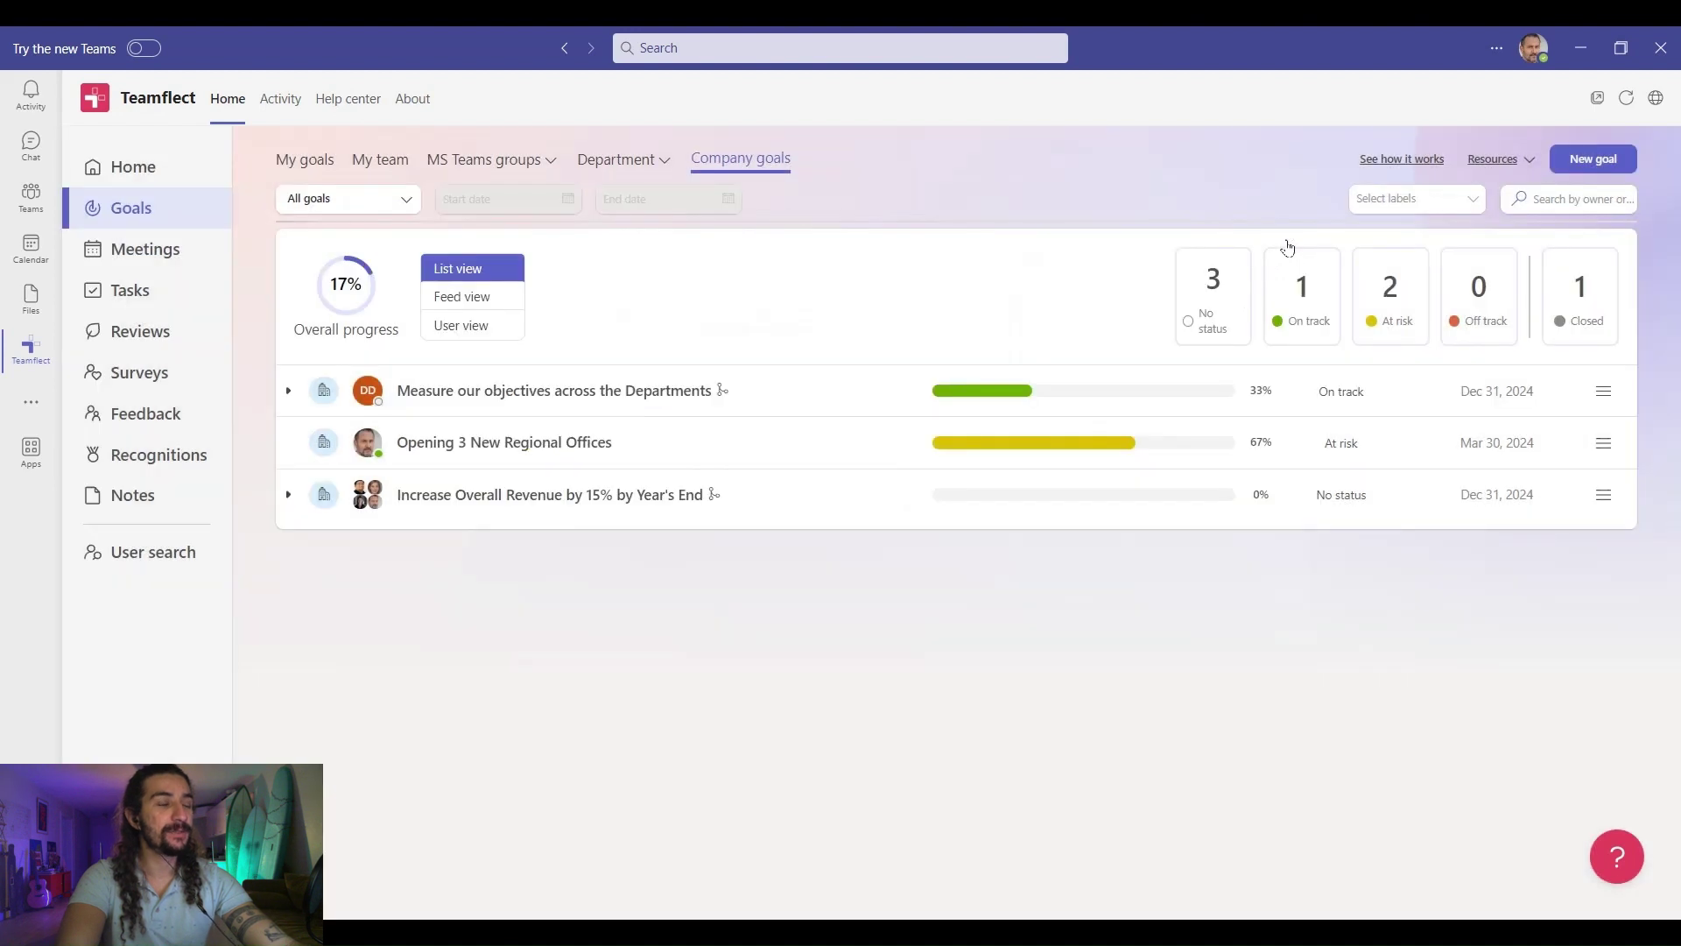
click(624, 158)
click(678, 194)
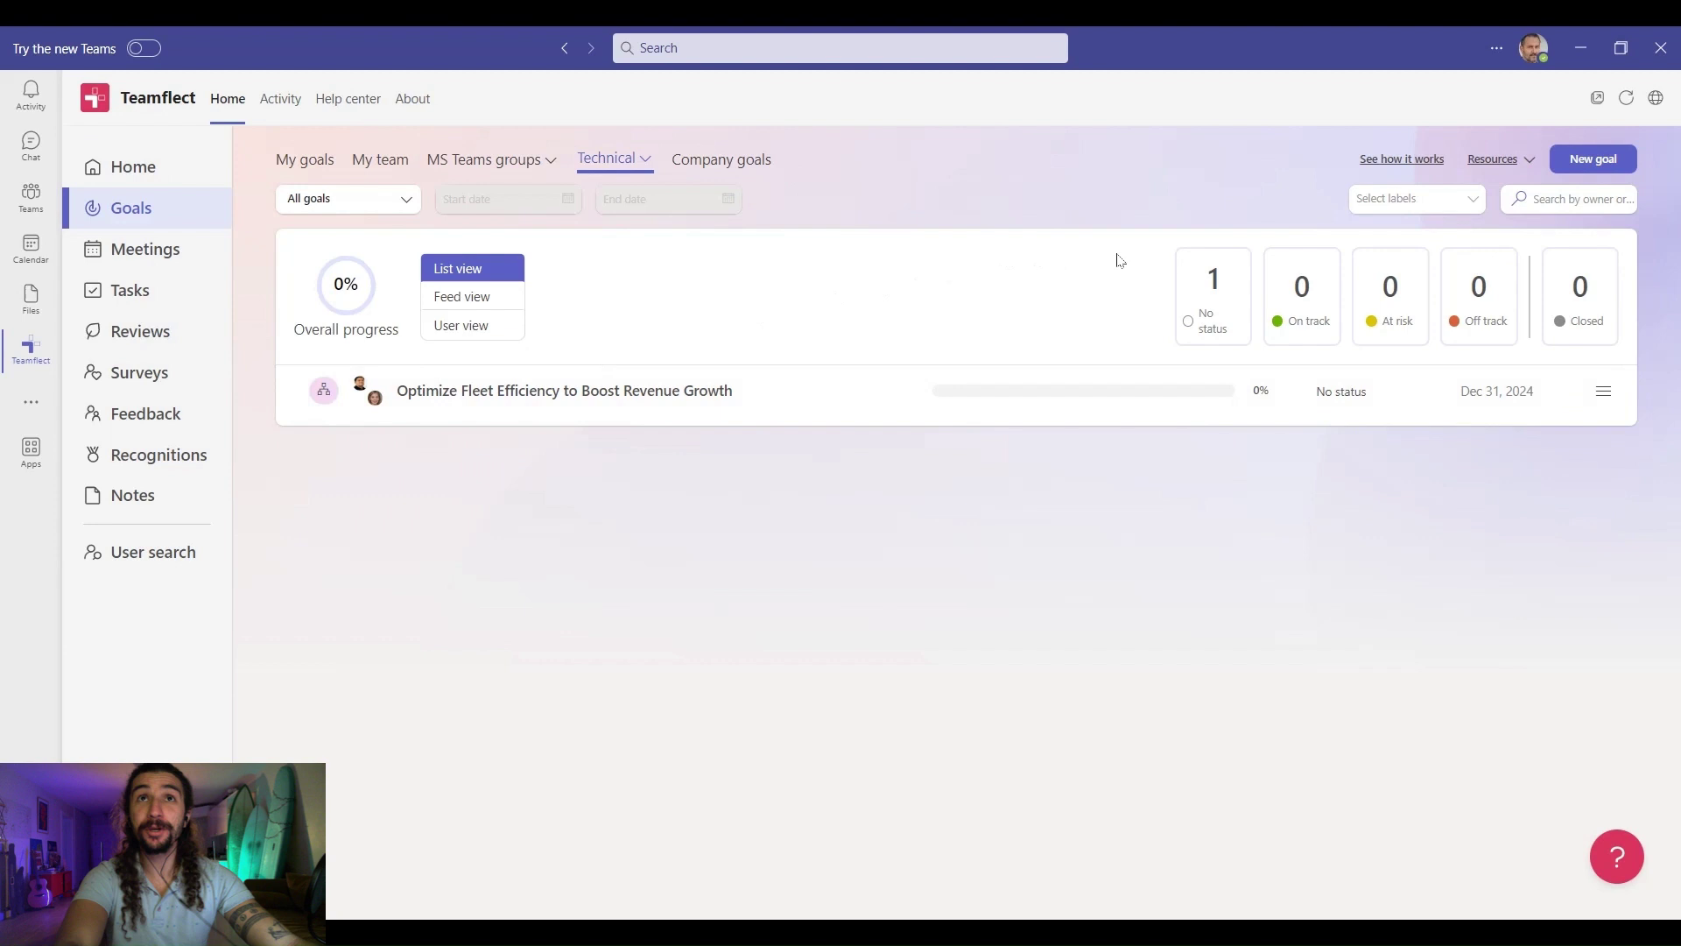
- Start a new individual goal and assign it to one of the department goal's owners
click(1593, 161)
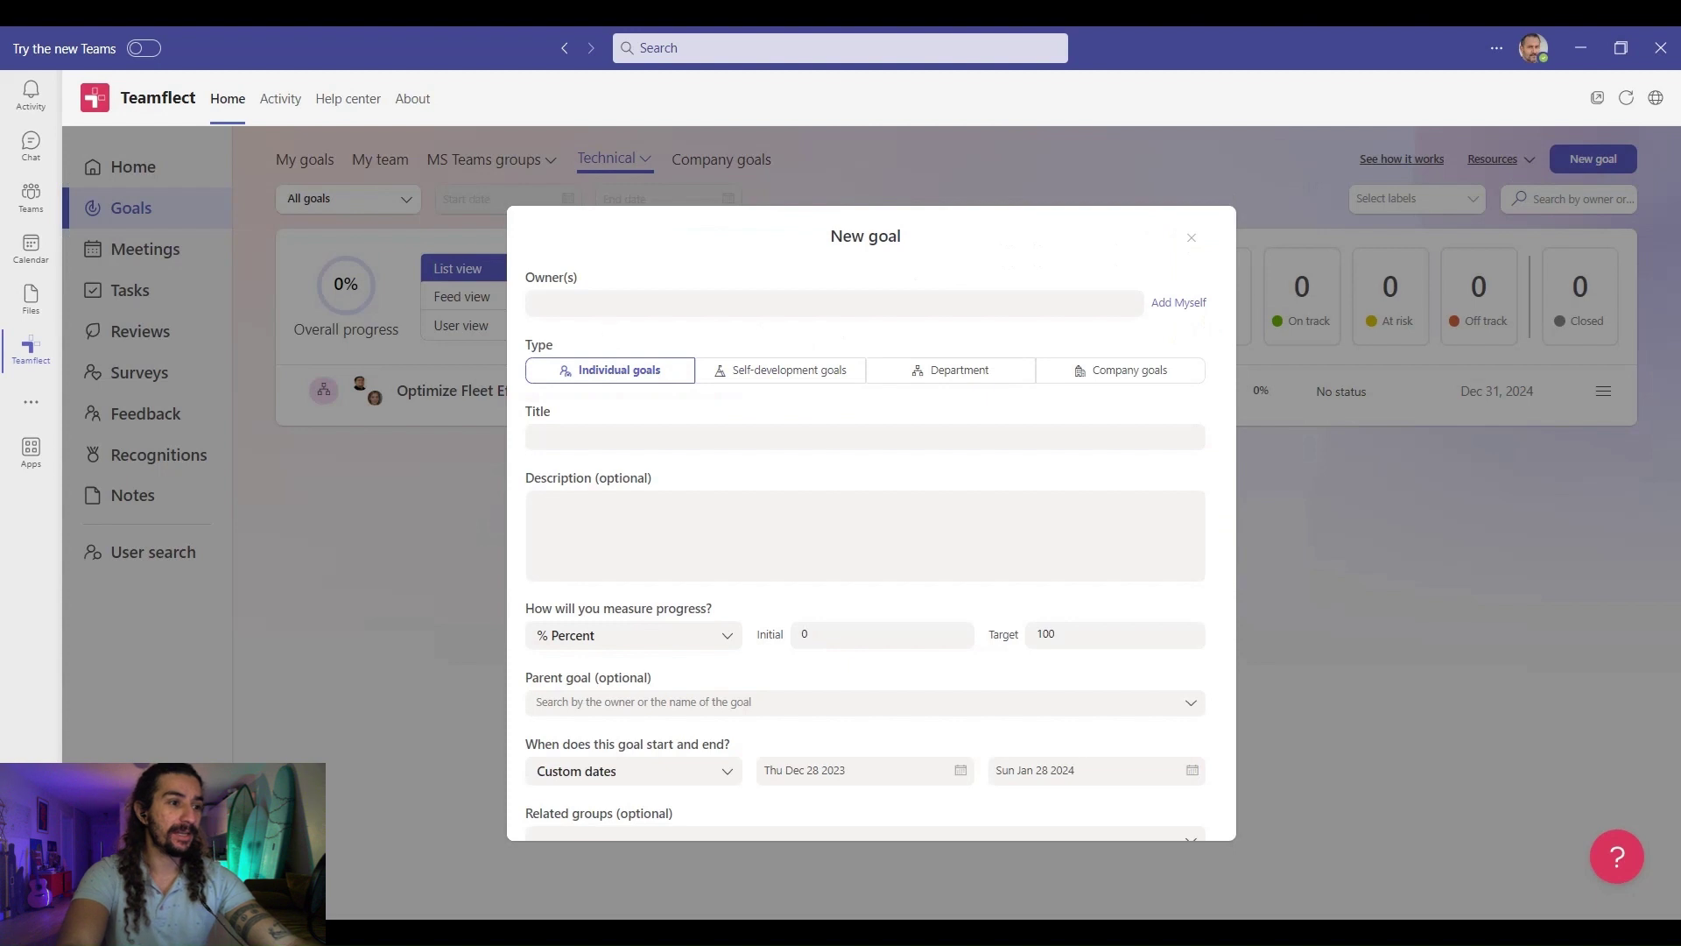
click(613, 303)
click(635, 547)
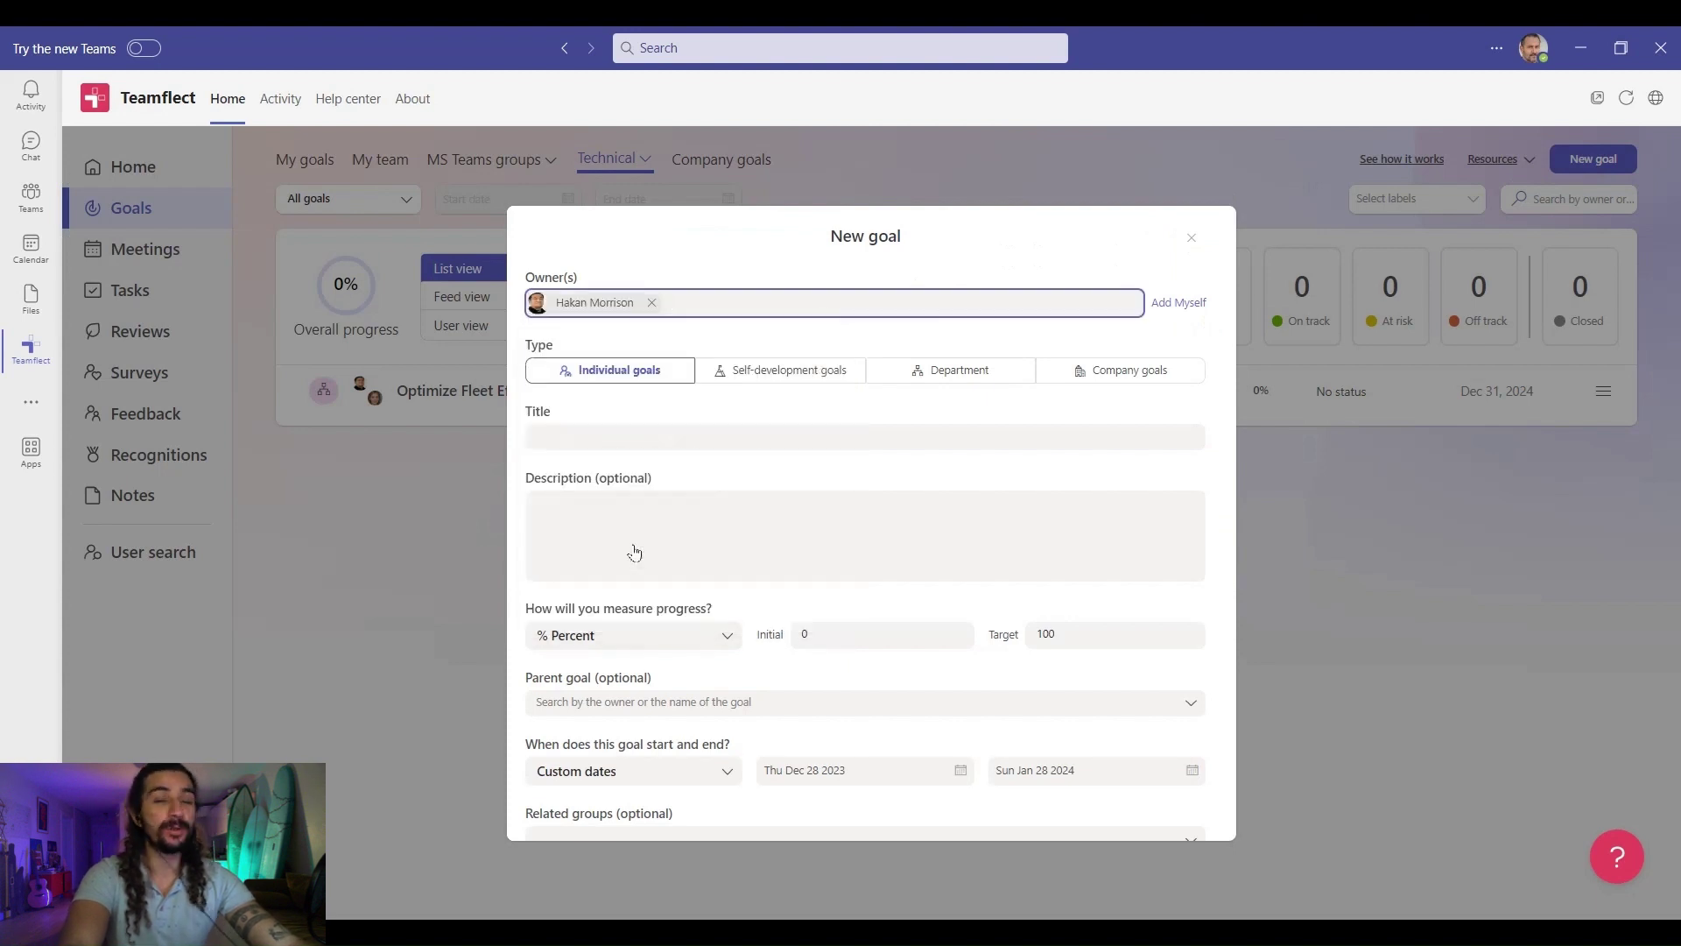
- Title the goal "Improve Fuel Efficiency by 10%" and describe enhancing fuel efficiency across fleet operations by 10% to cut operational costs and impact the departmental revenue target
click(865, 436)
text(Improve Fuel Efficiency by 10%)
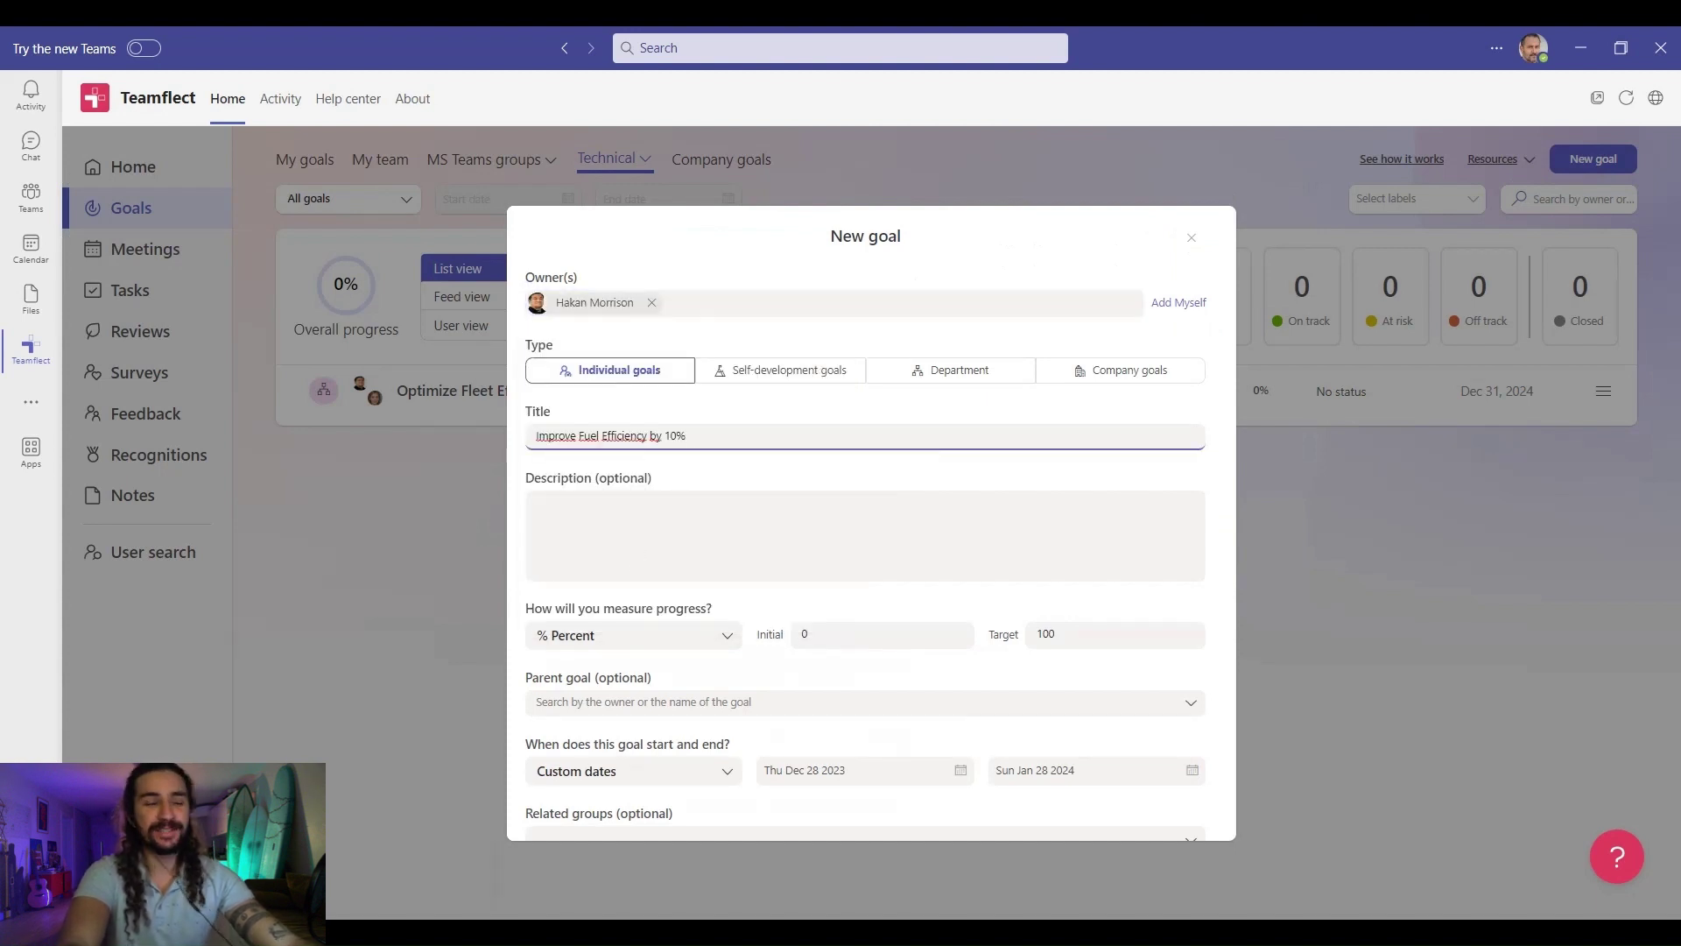
click(561, 525)
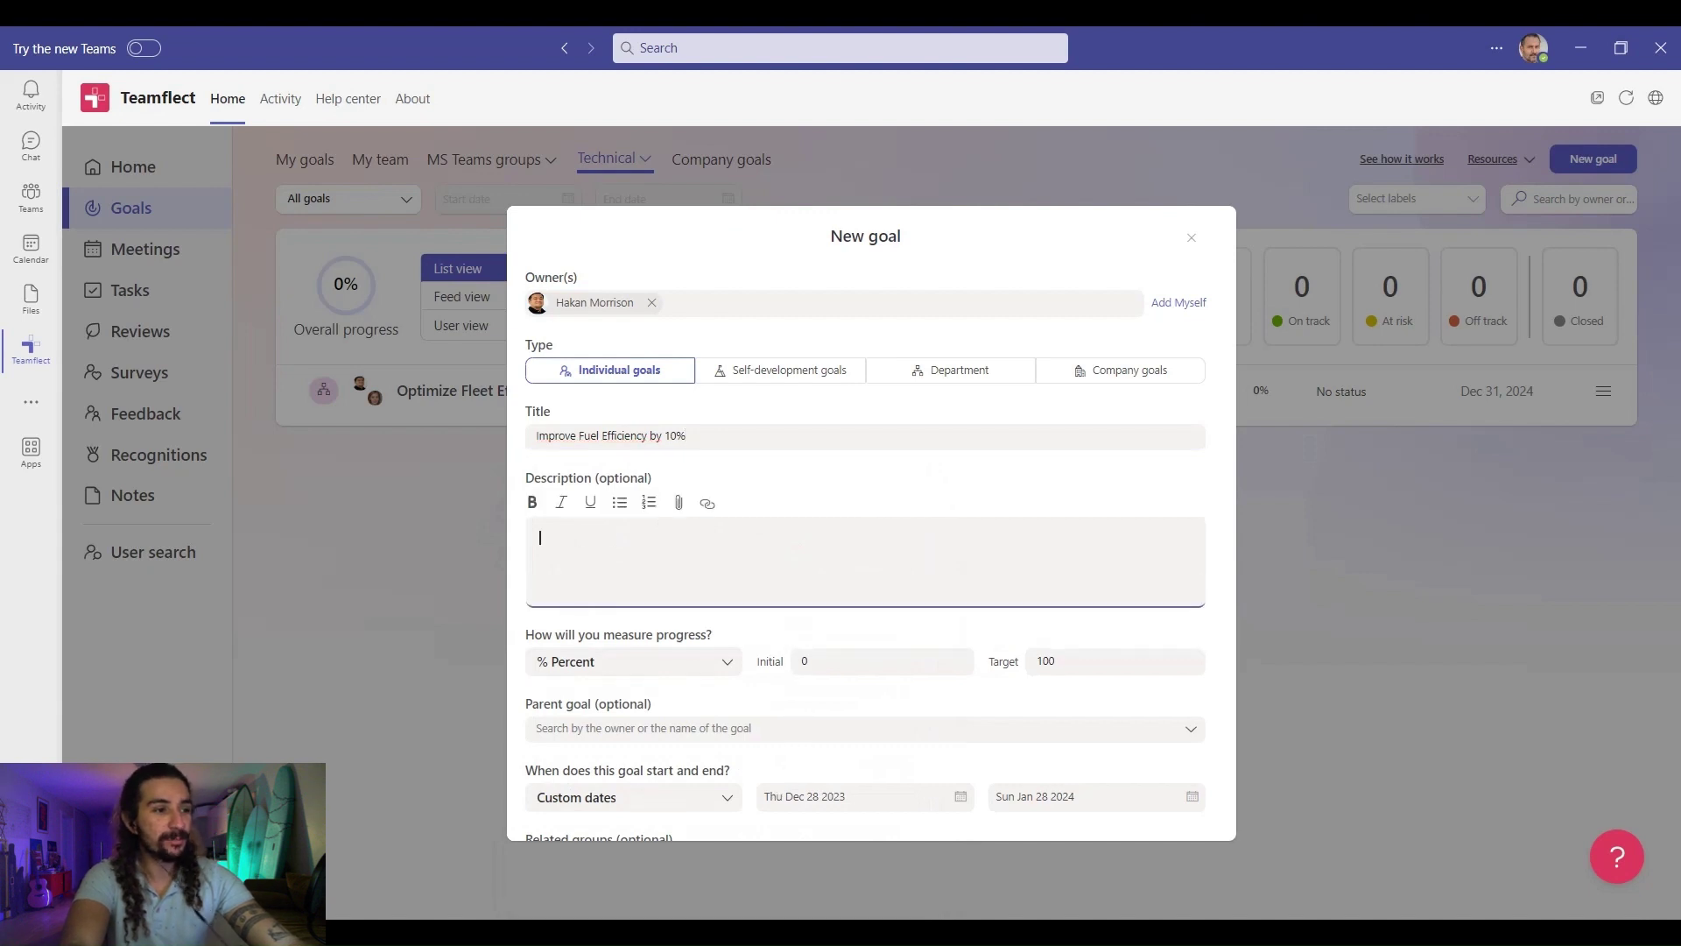
text(Enhance fuel efficiency across the fleet operations by 10%, thereby reducing operational costs and directly impacting the departmental revenue target.)
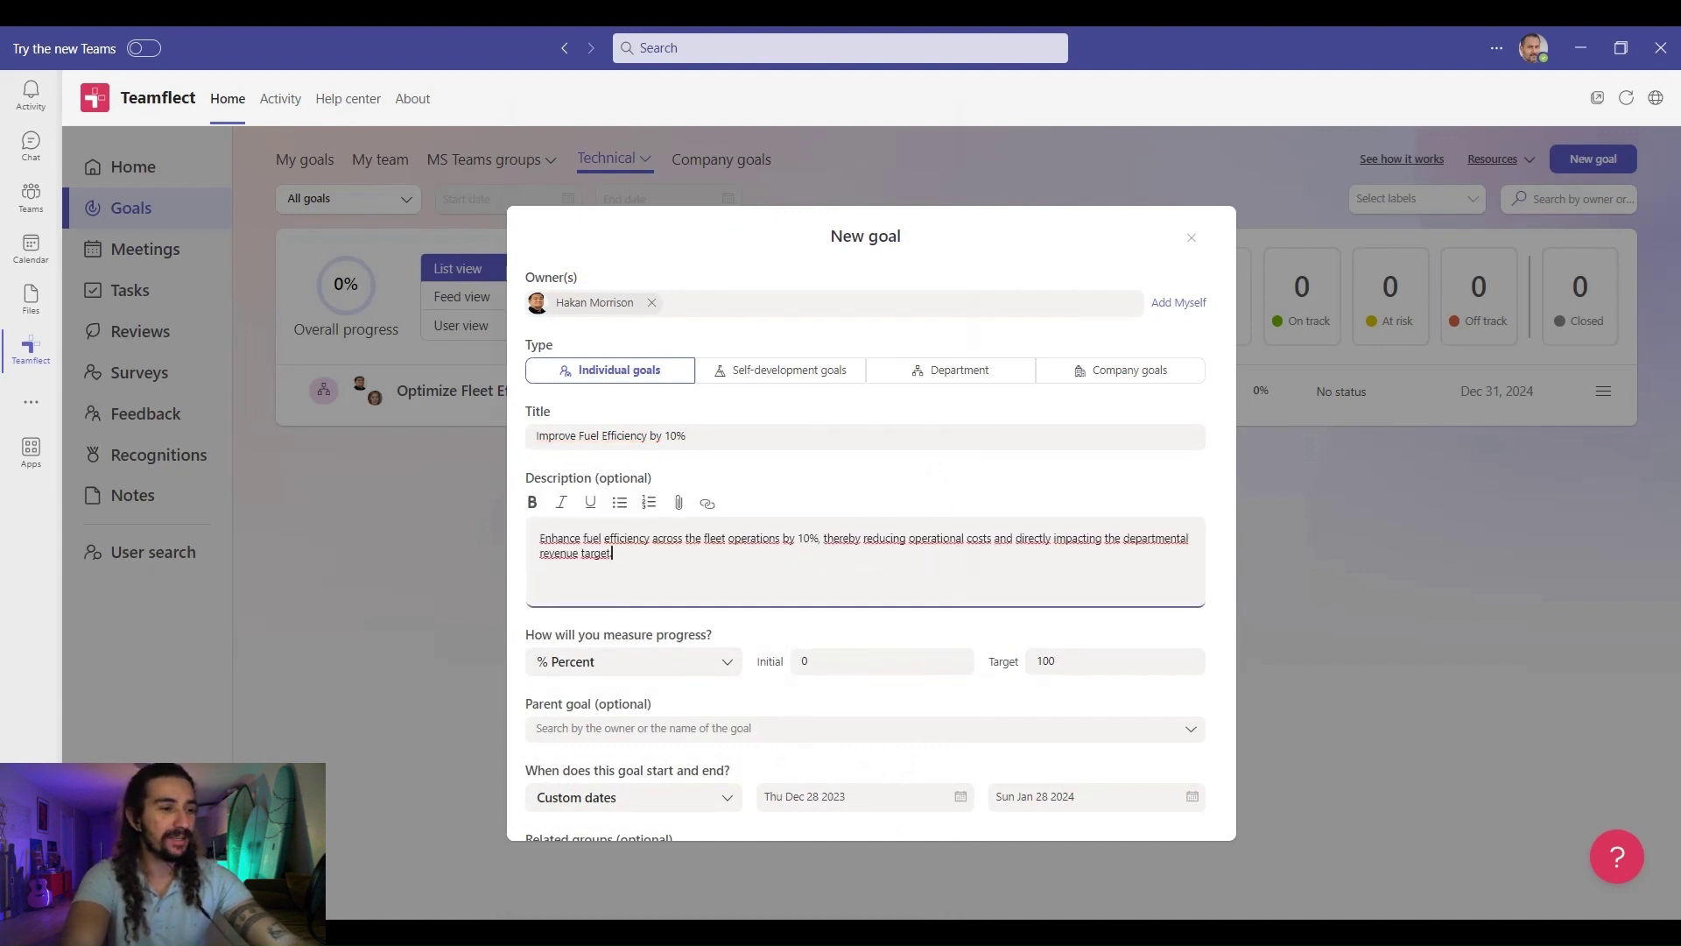
scroll(762, 508, down, 3)
click(761, 508)
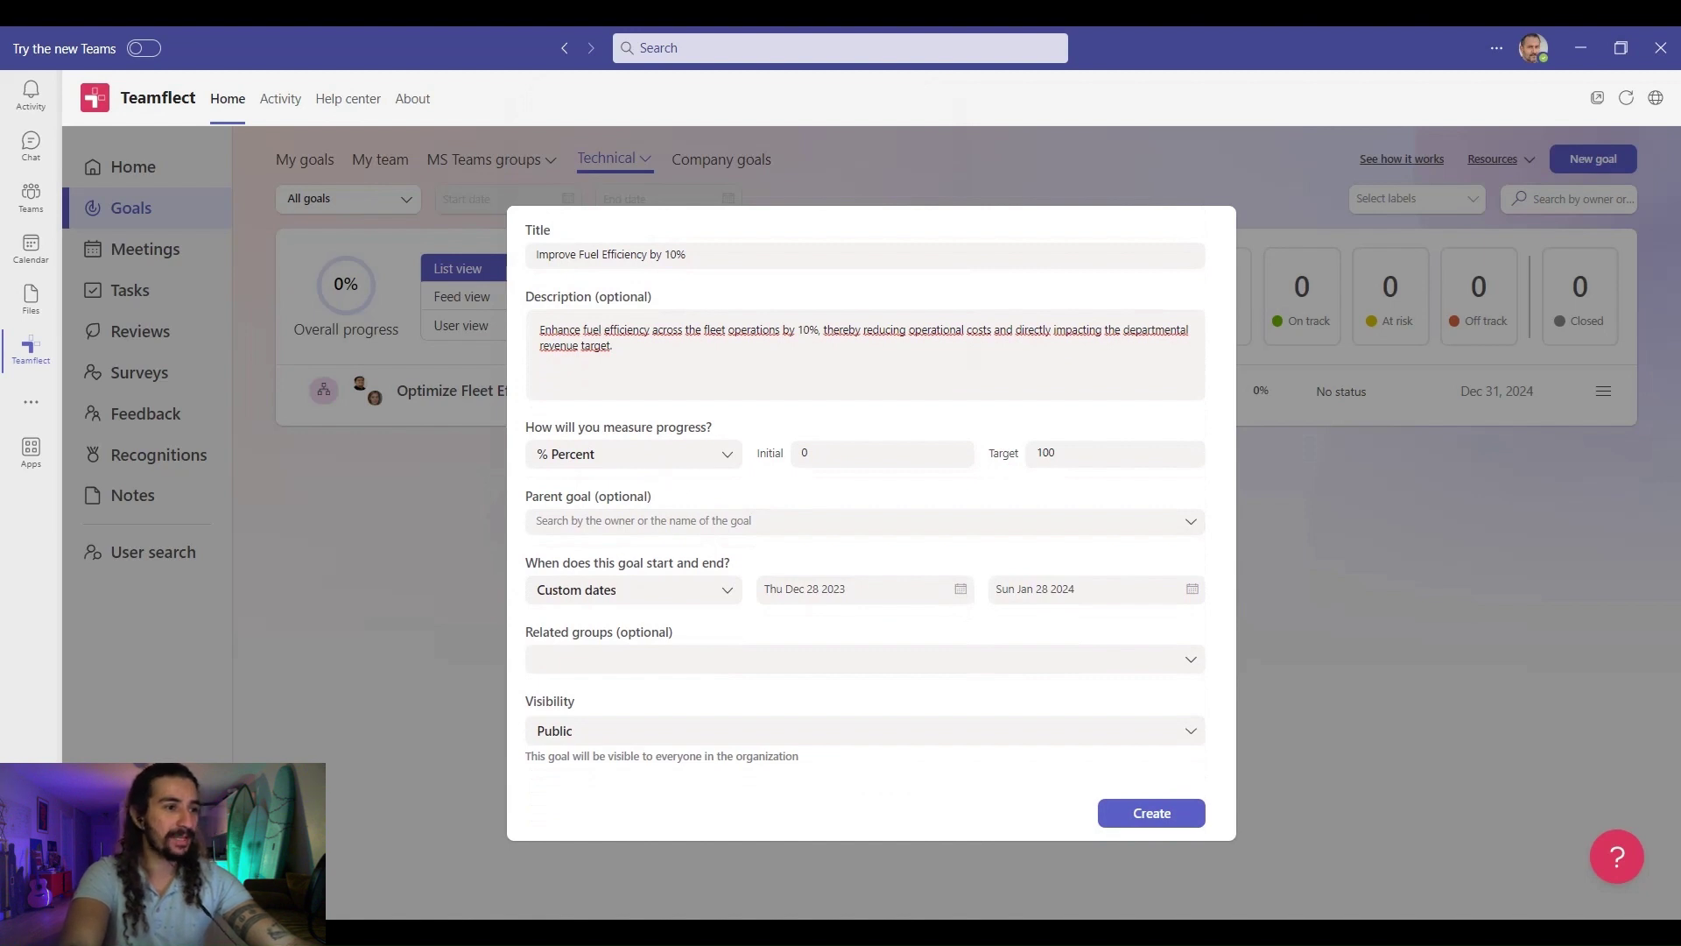
- Set the fuel-efficiency goal's progress target to 10 percent
click(1104, 452)
key(BackSpace)
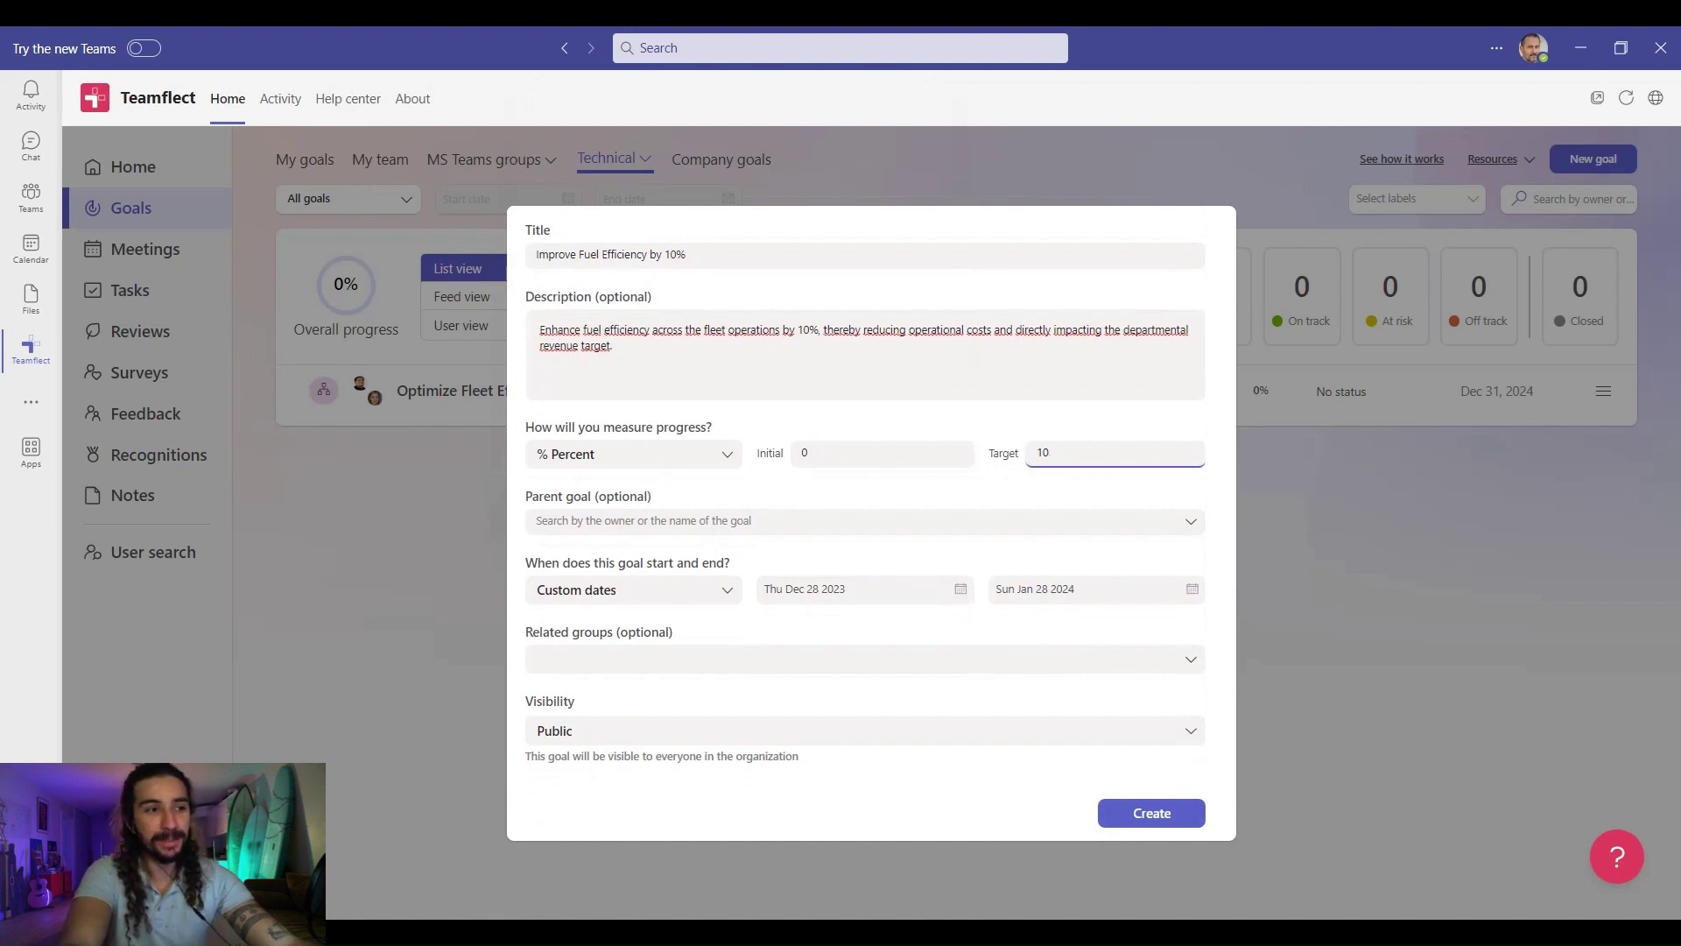
click(1027, 487)
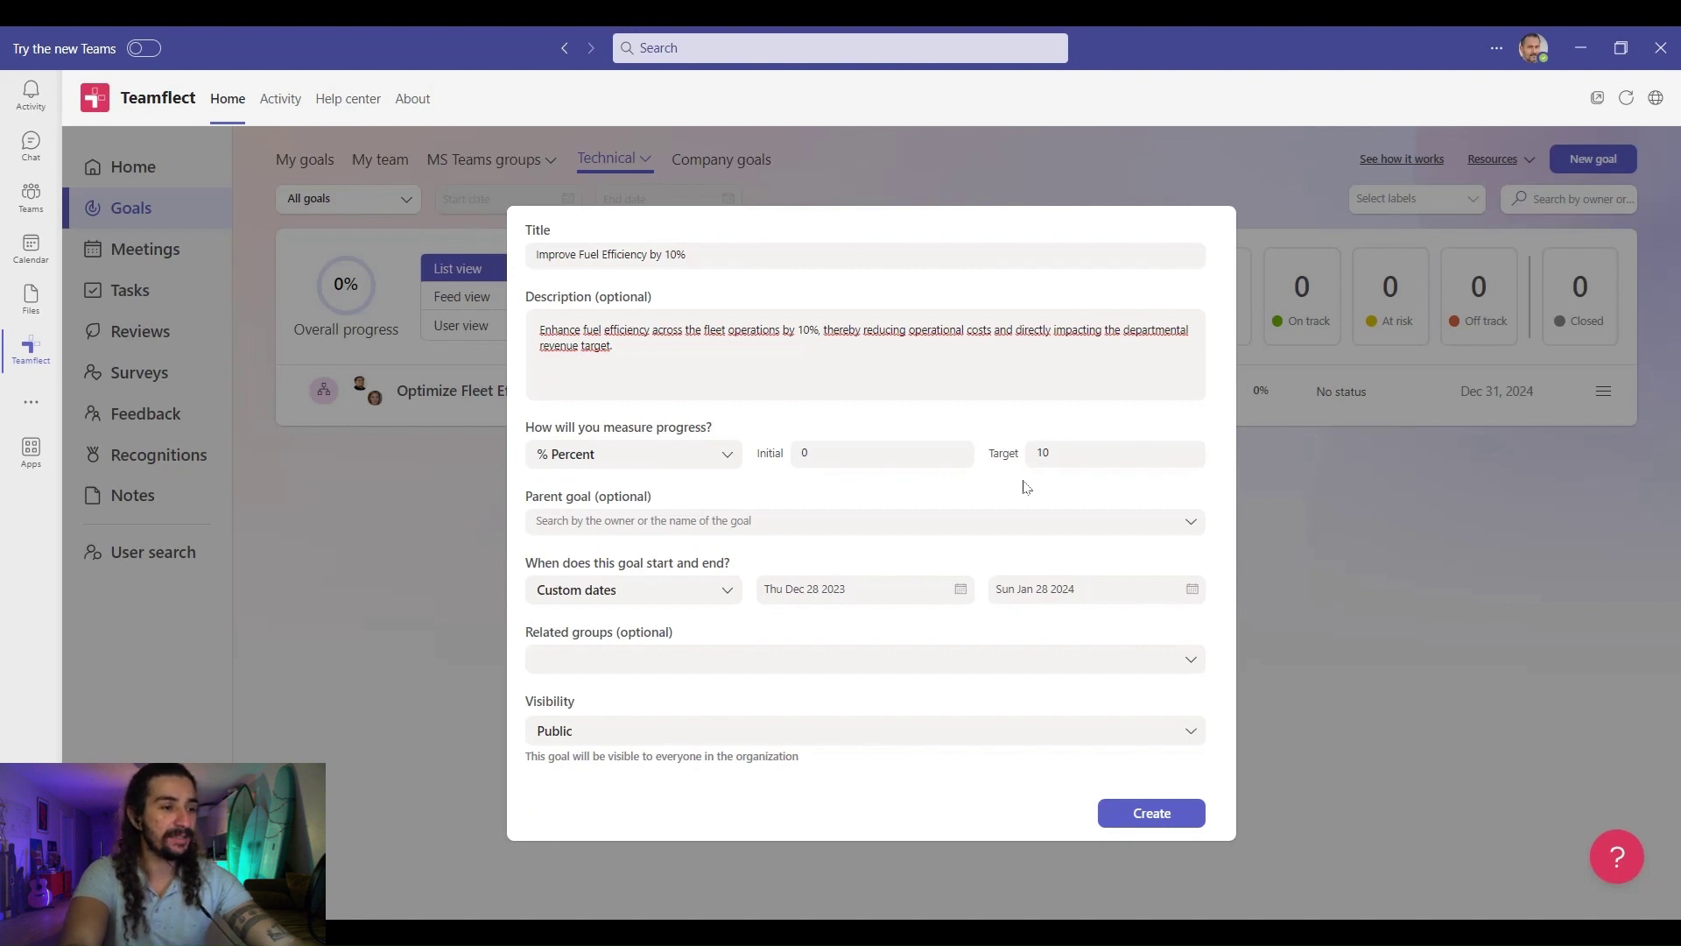
- Set the goal's custom dates from January 1, 2024 to December 31, 2024 and create the public goal
click(961, 589)
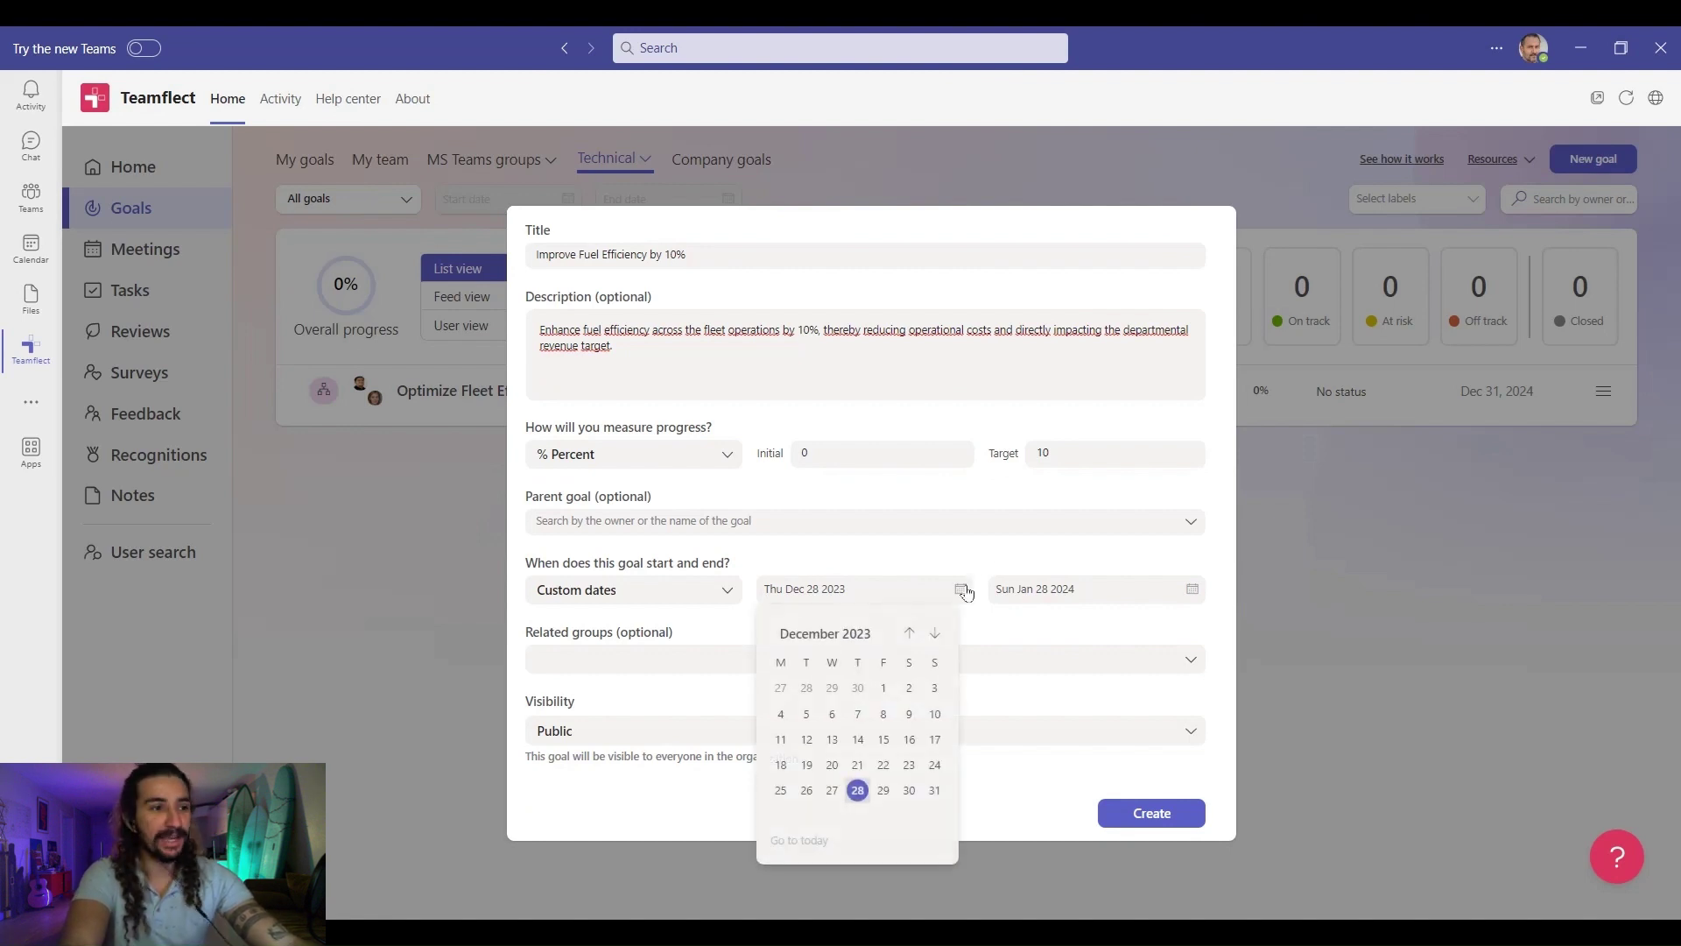
click(934, 634)
click(781, 688)
click(1192, 589)
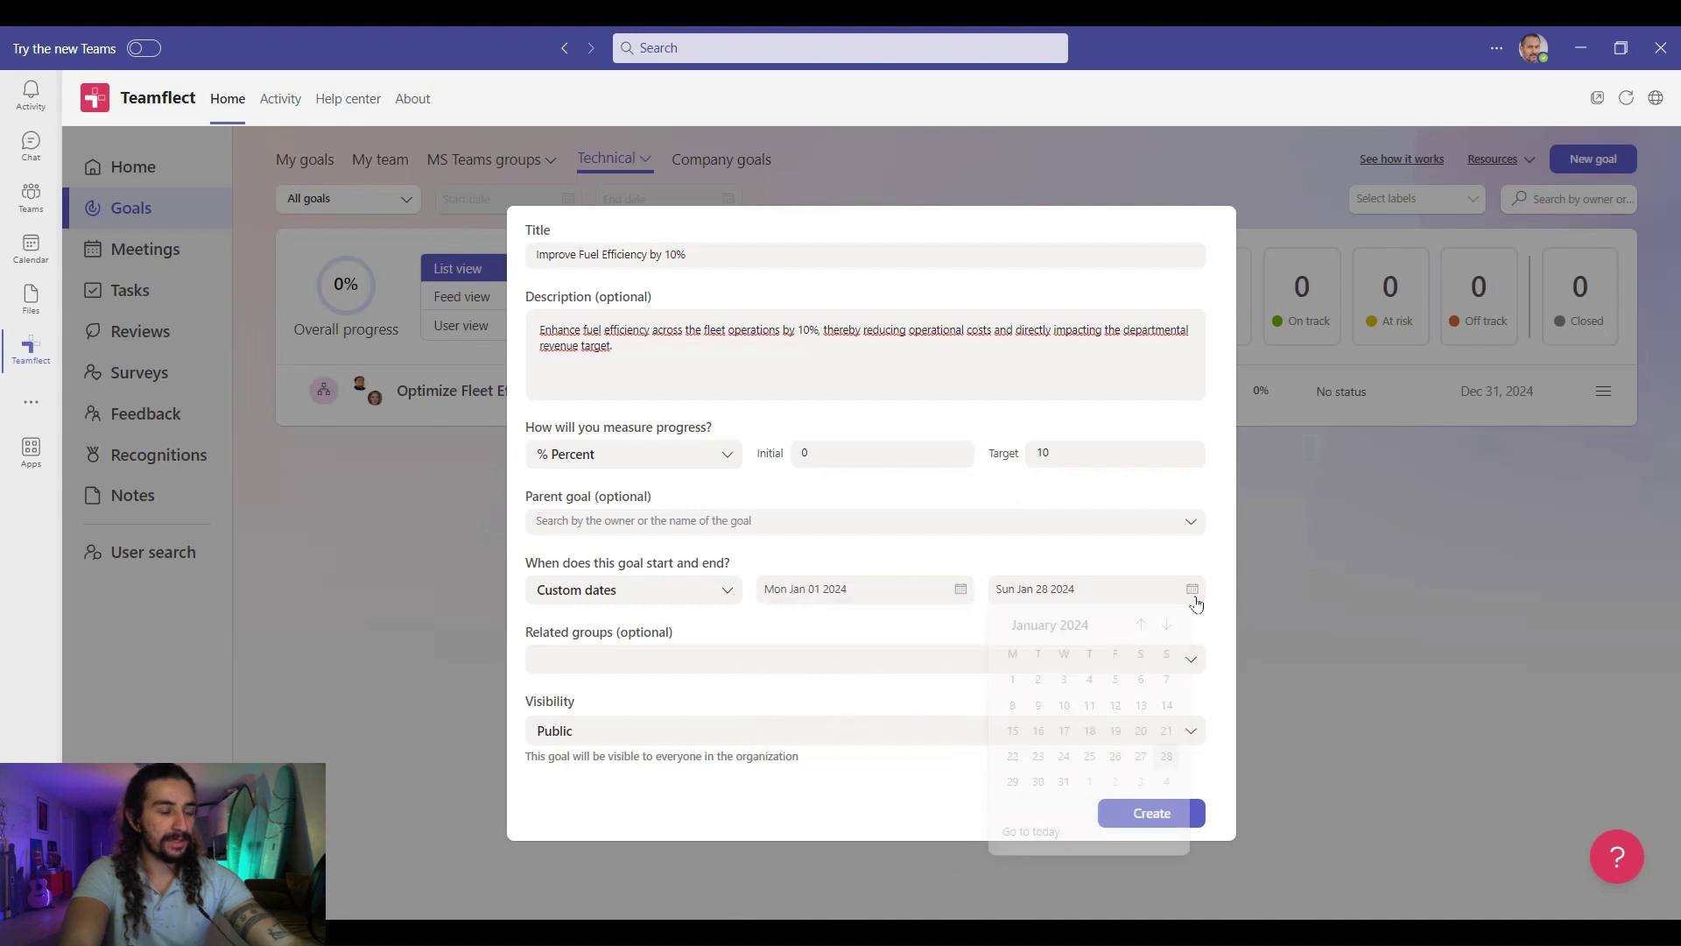
click(1167, 633)
click(1167, 635)
click(1167, 635)
click(1038, 816)
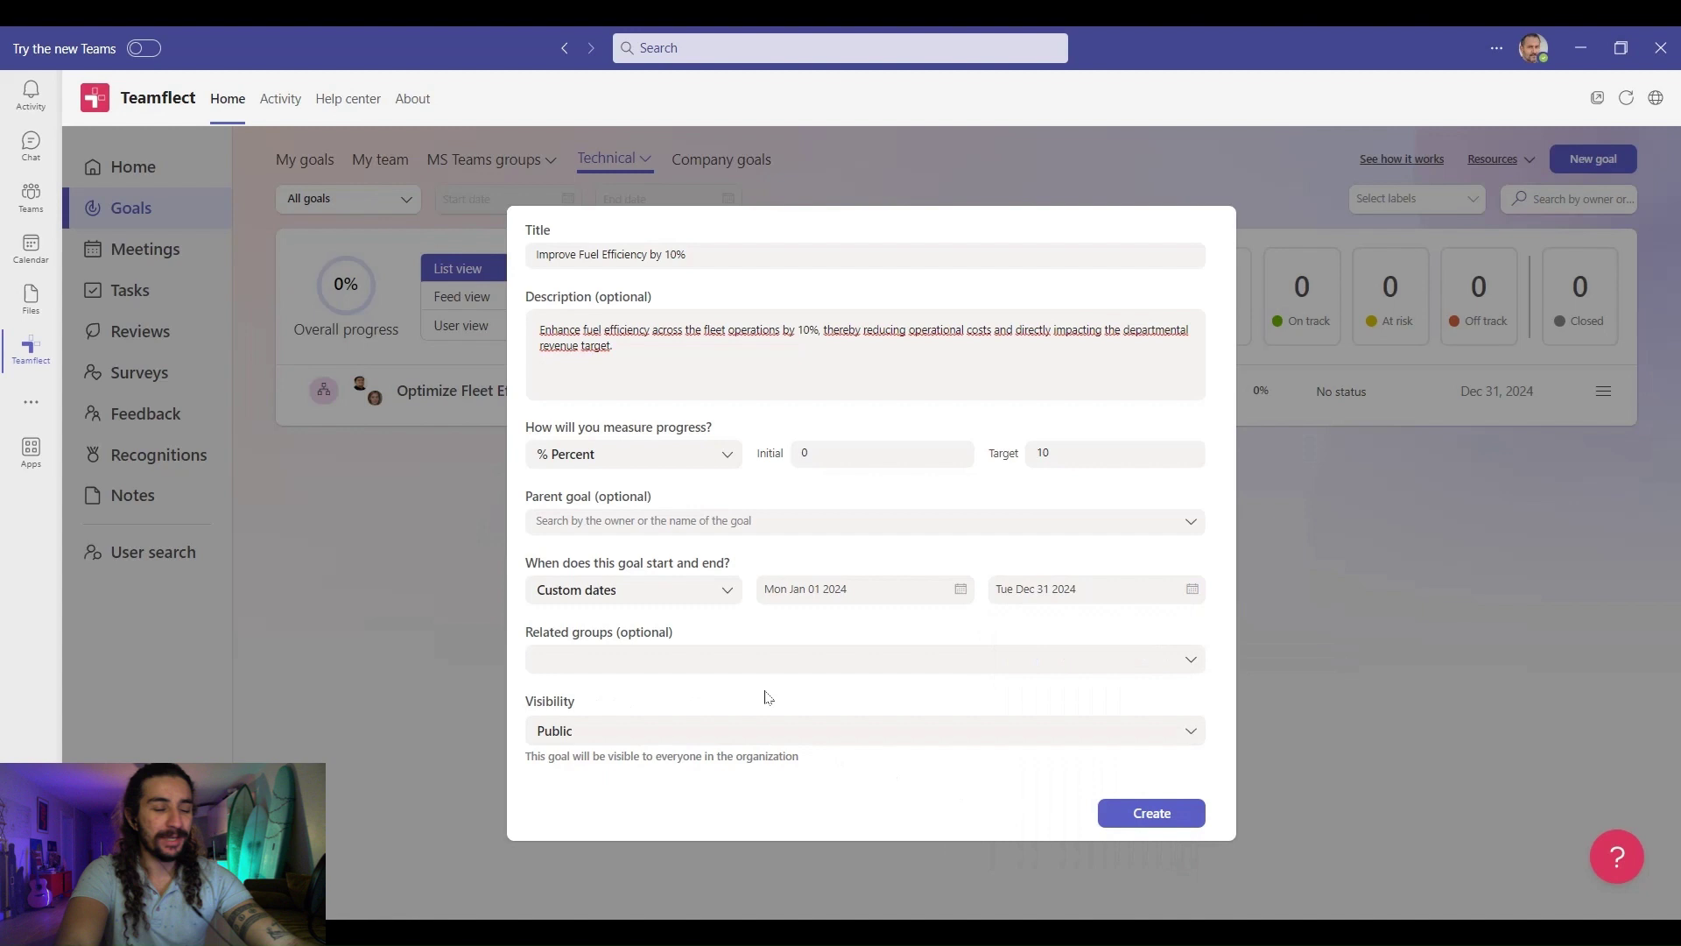
click(1120, 812)
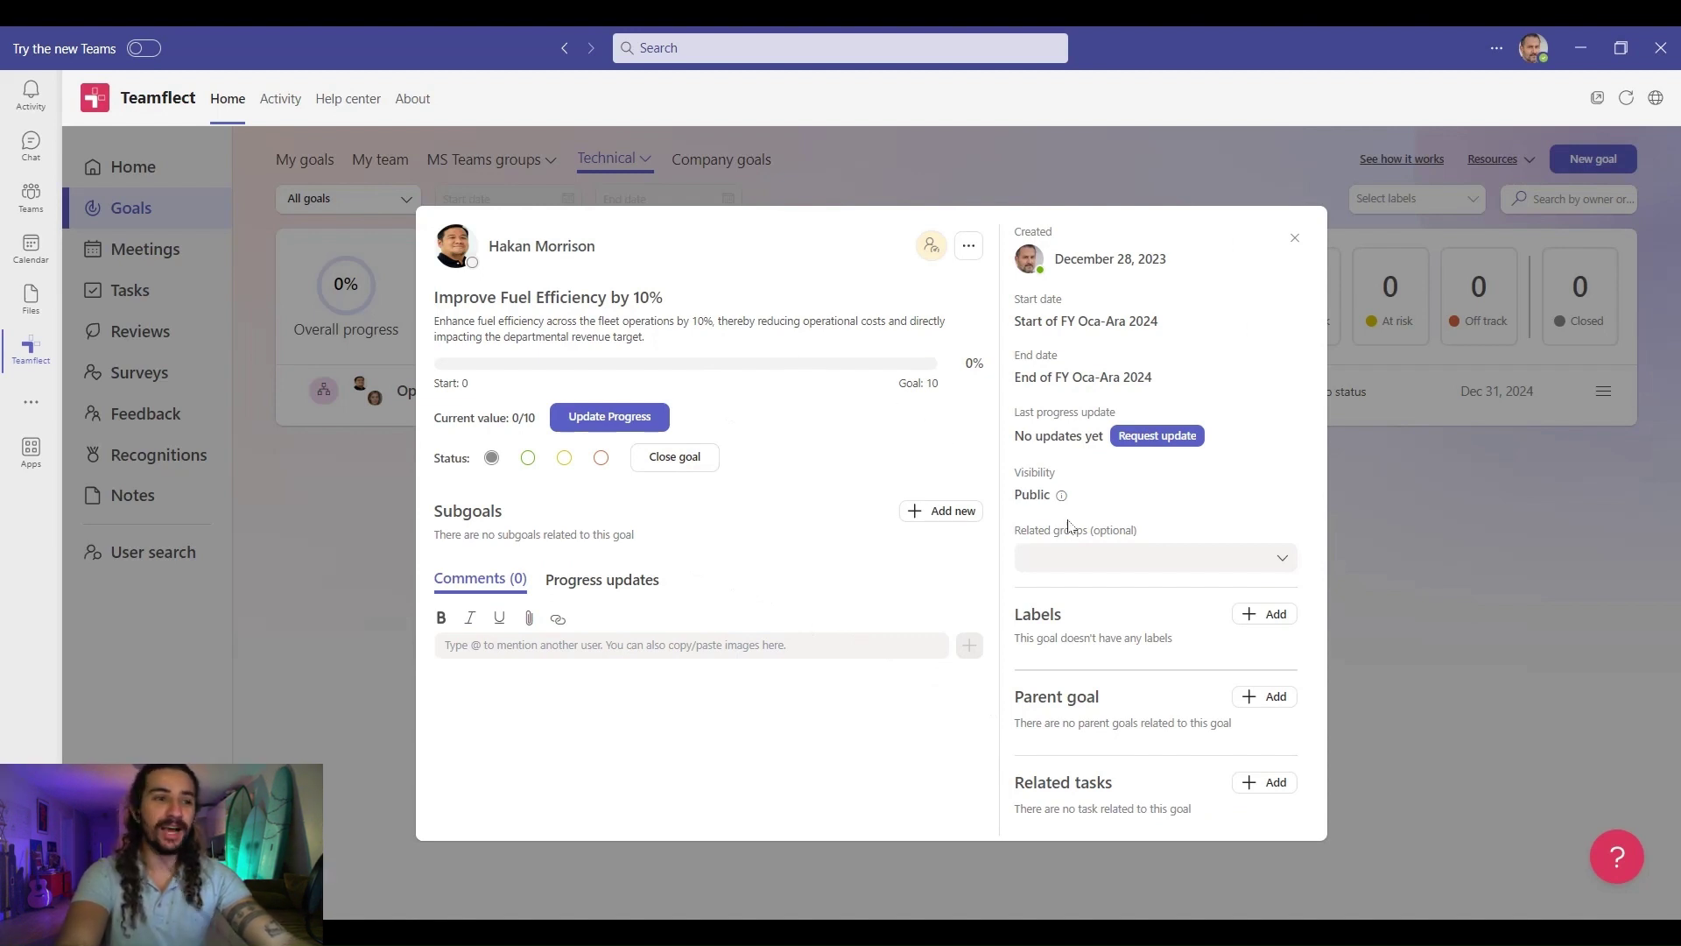
- Add the High priority label to the fuel-efficiency goal
click(1274, 615)
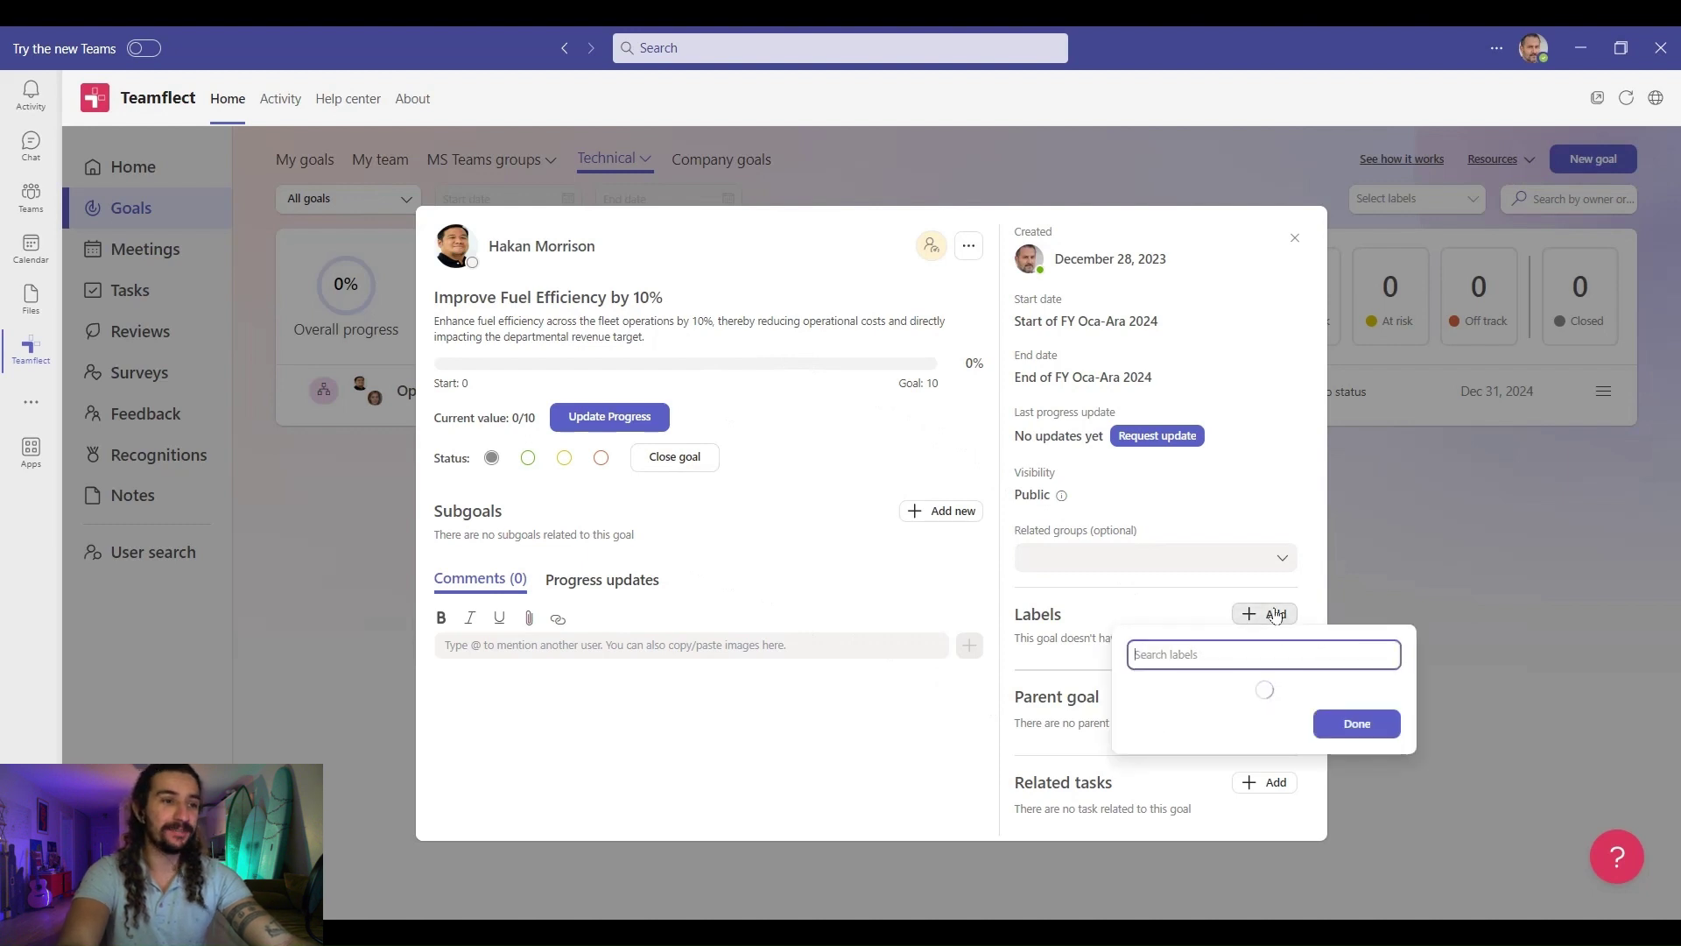
click(1137, 779)
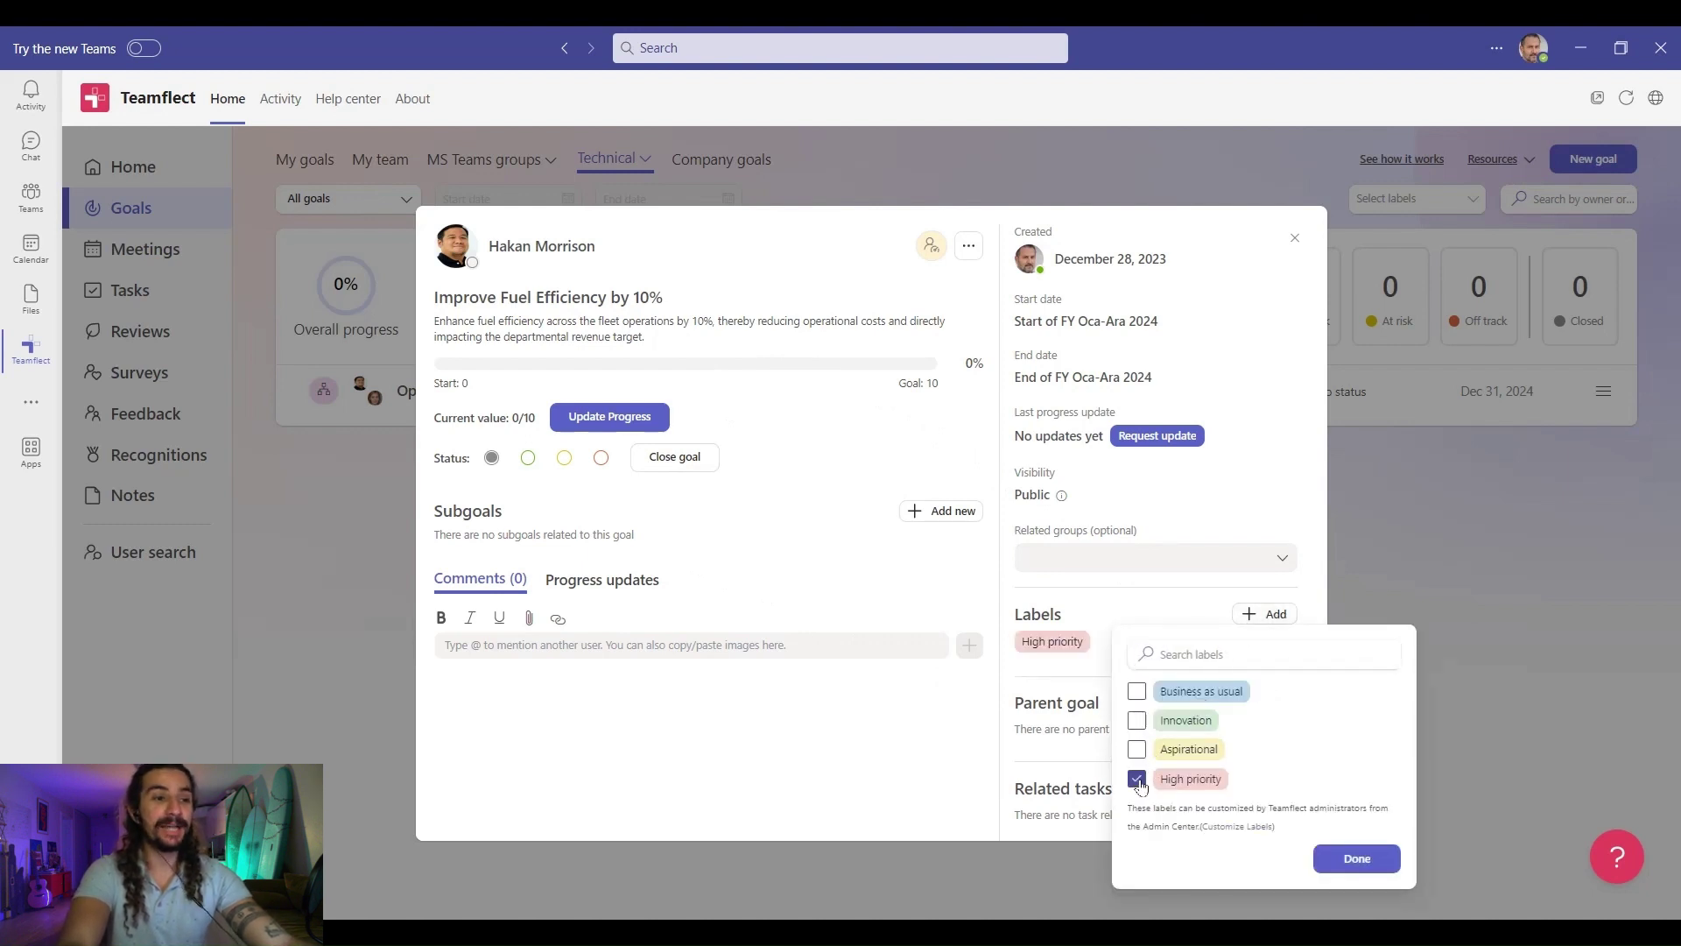
click(1340, 863)
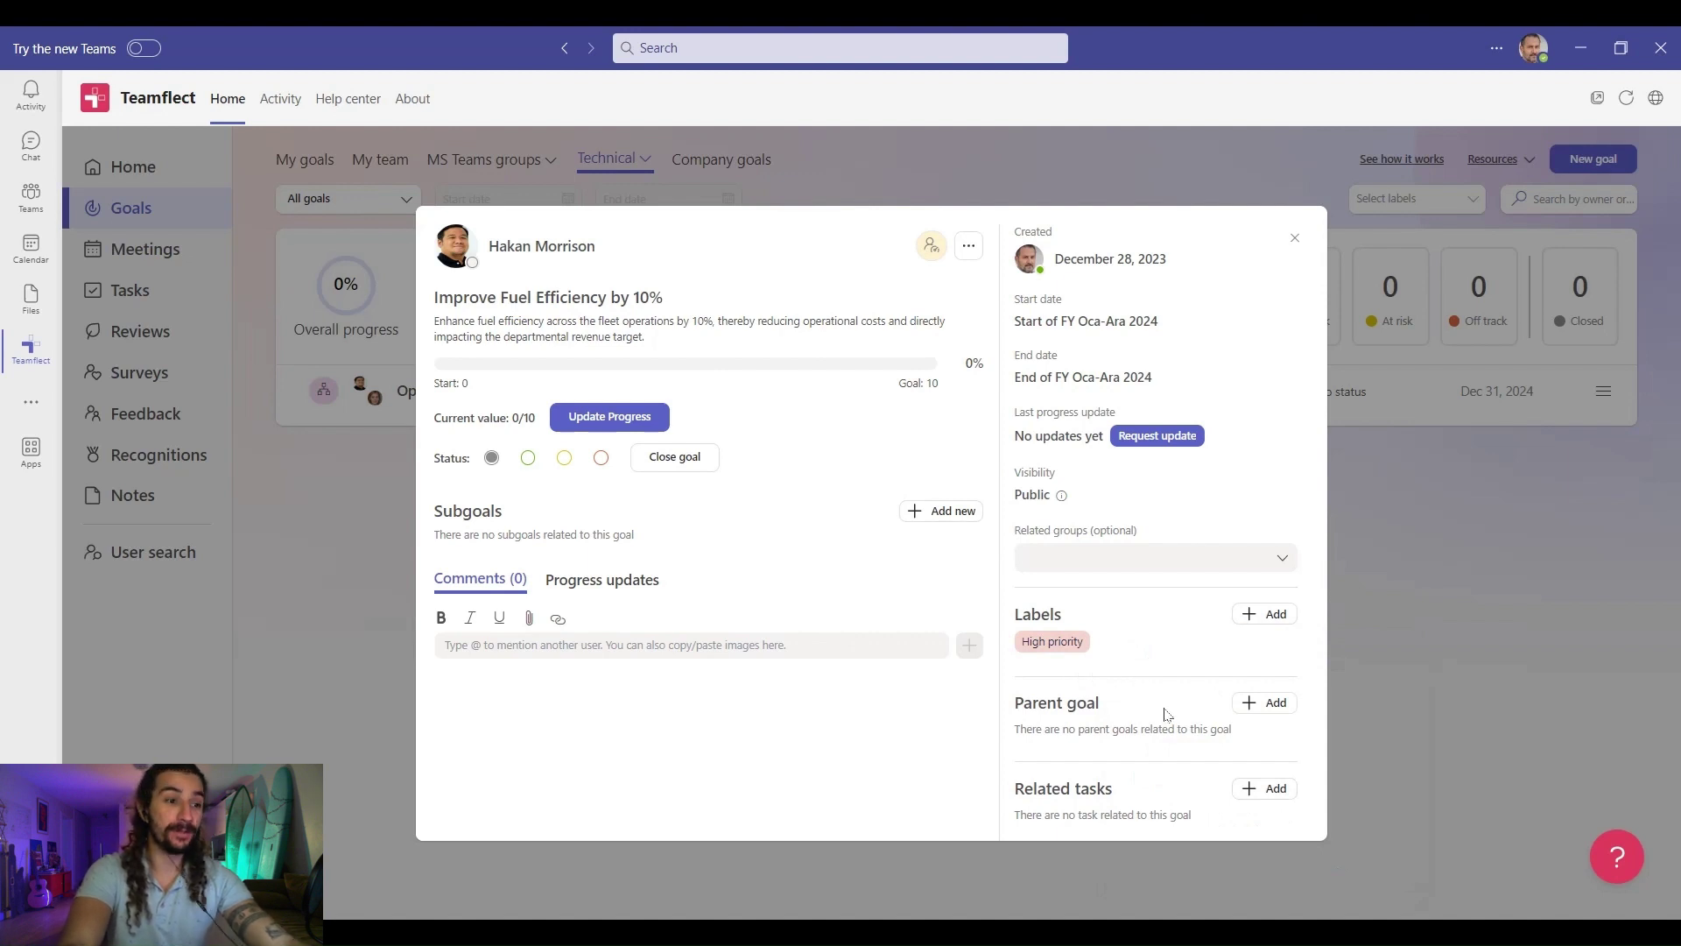
- Start a related task titled "Implement Fuel Monitoring Software" and describe selecting and implementing fleet-wide fuel monitoring software to support the 10% fuel efficiency goal
scroll(1167, 713, down, 1)
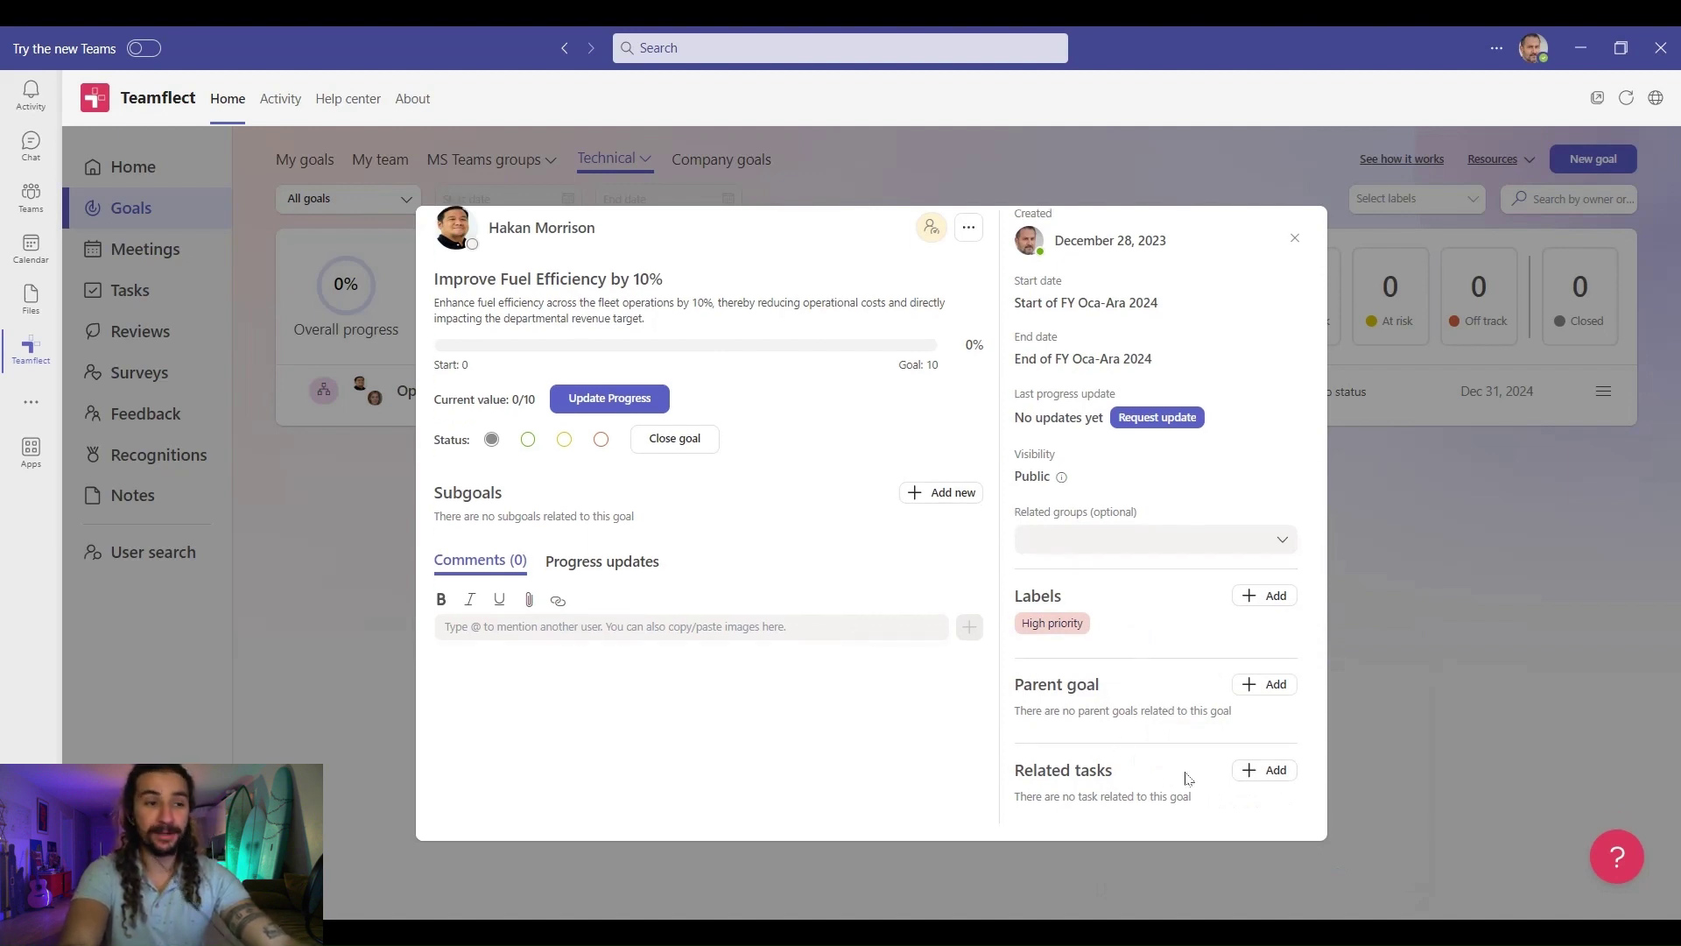
click(1258, 772)
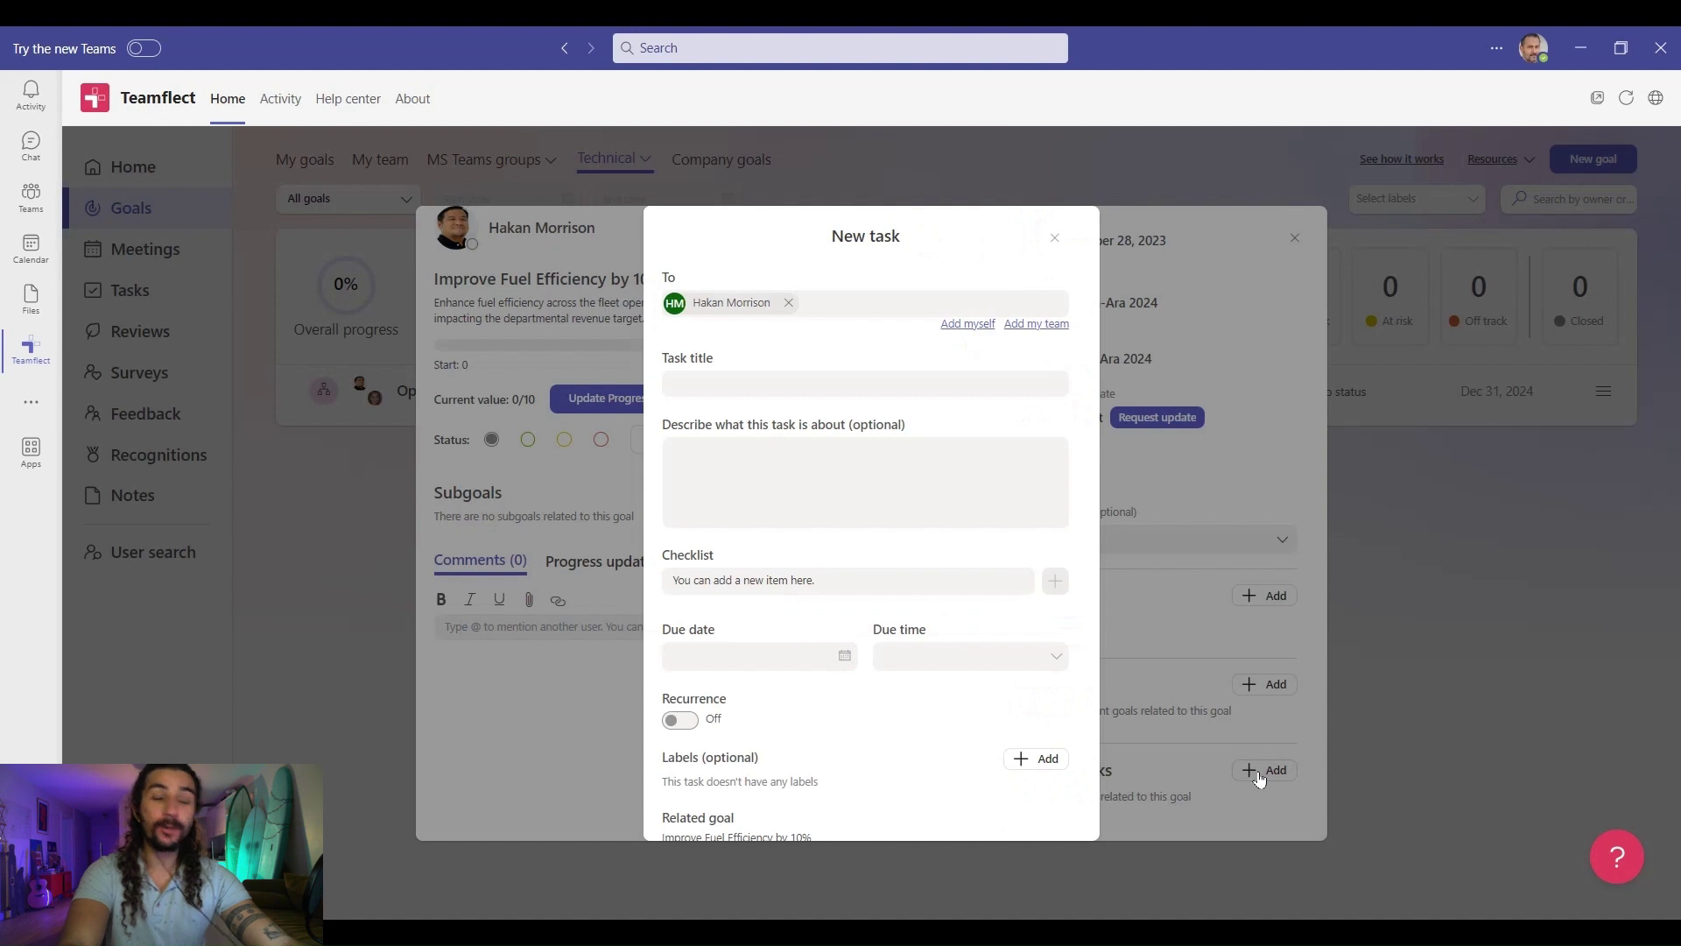
click(865, 384)
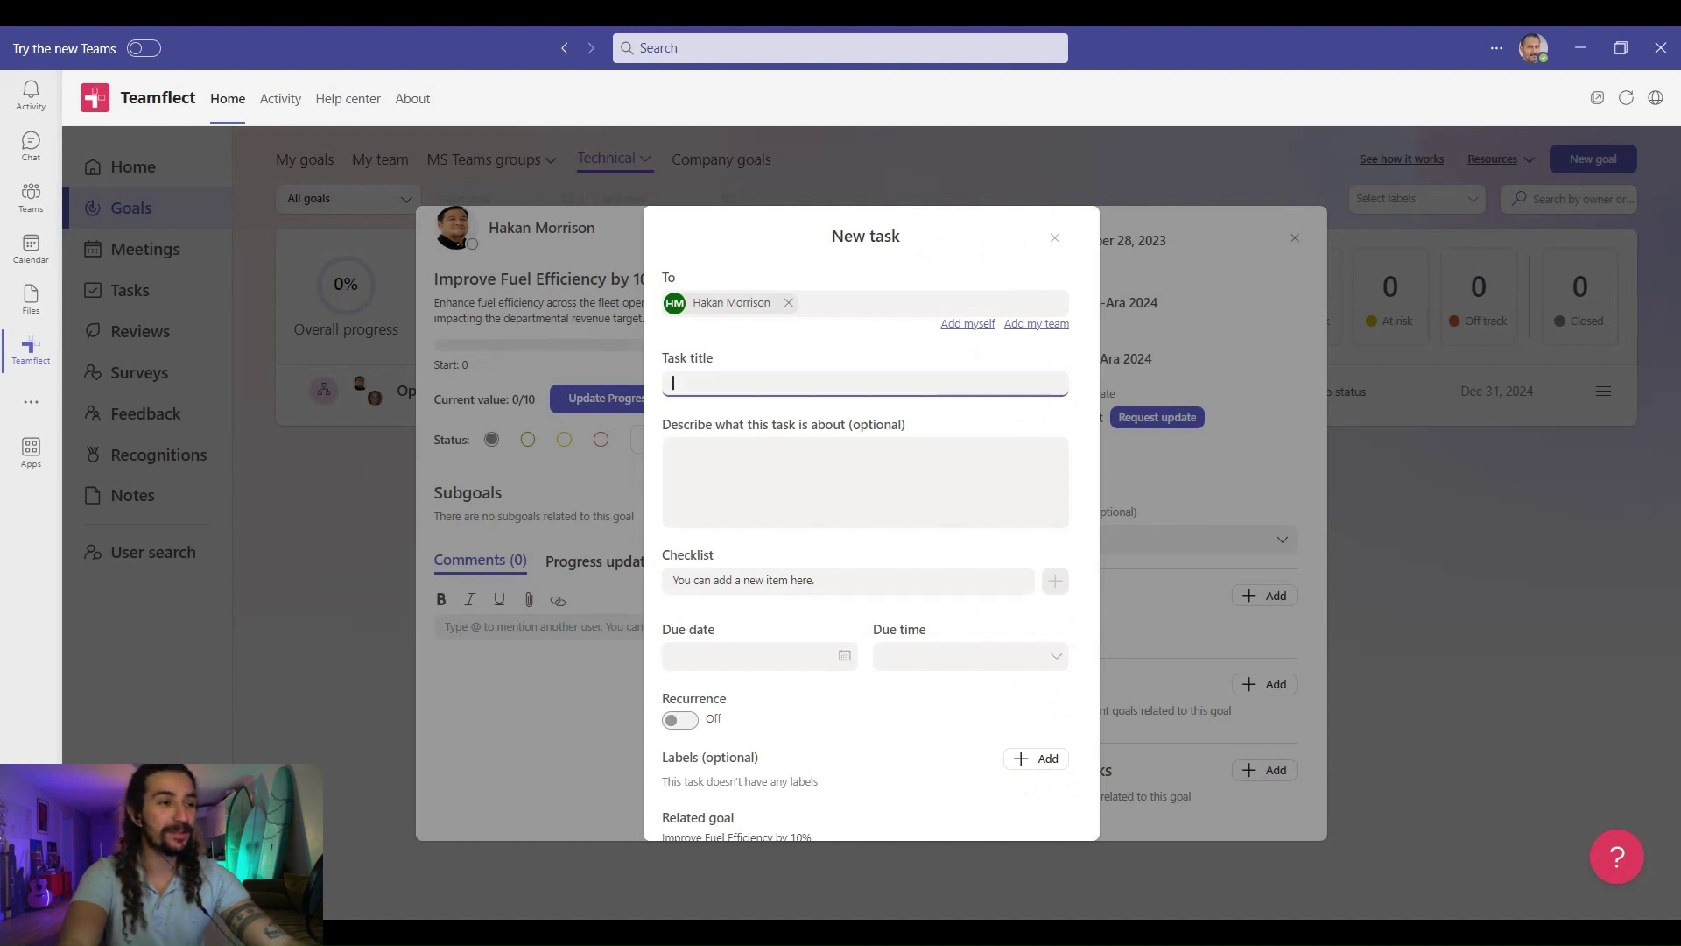
text(Implement Fuel Monitoring Software)
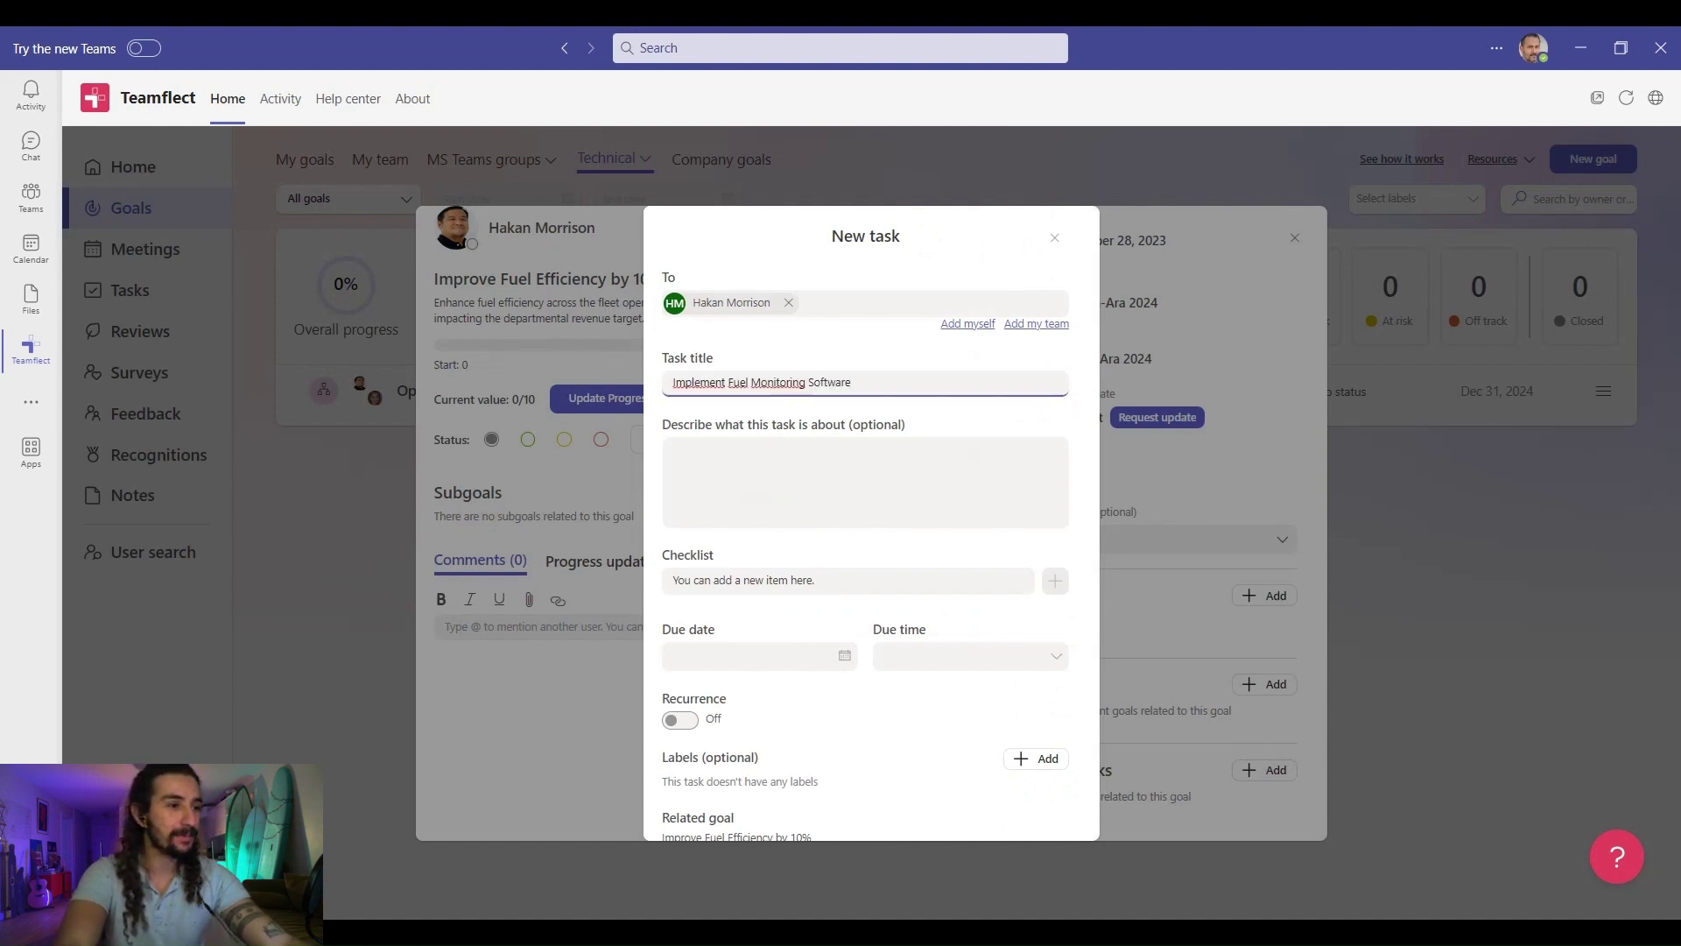
click(866, 481)
text(Research, select, and implement a state-of-the-art fuel monitoring software system across the fleet to accurately track and manage fuel consumption, aligning with the goal of improving fuel efficiency by 10%.)
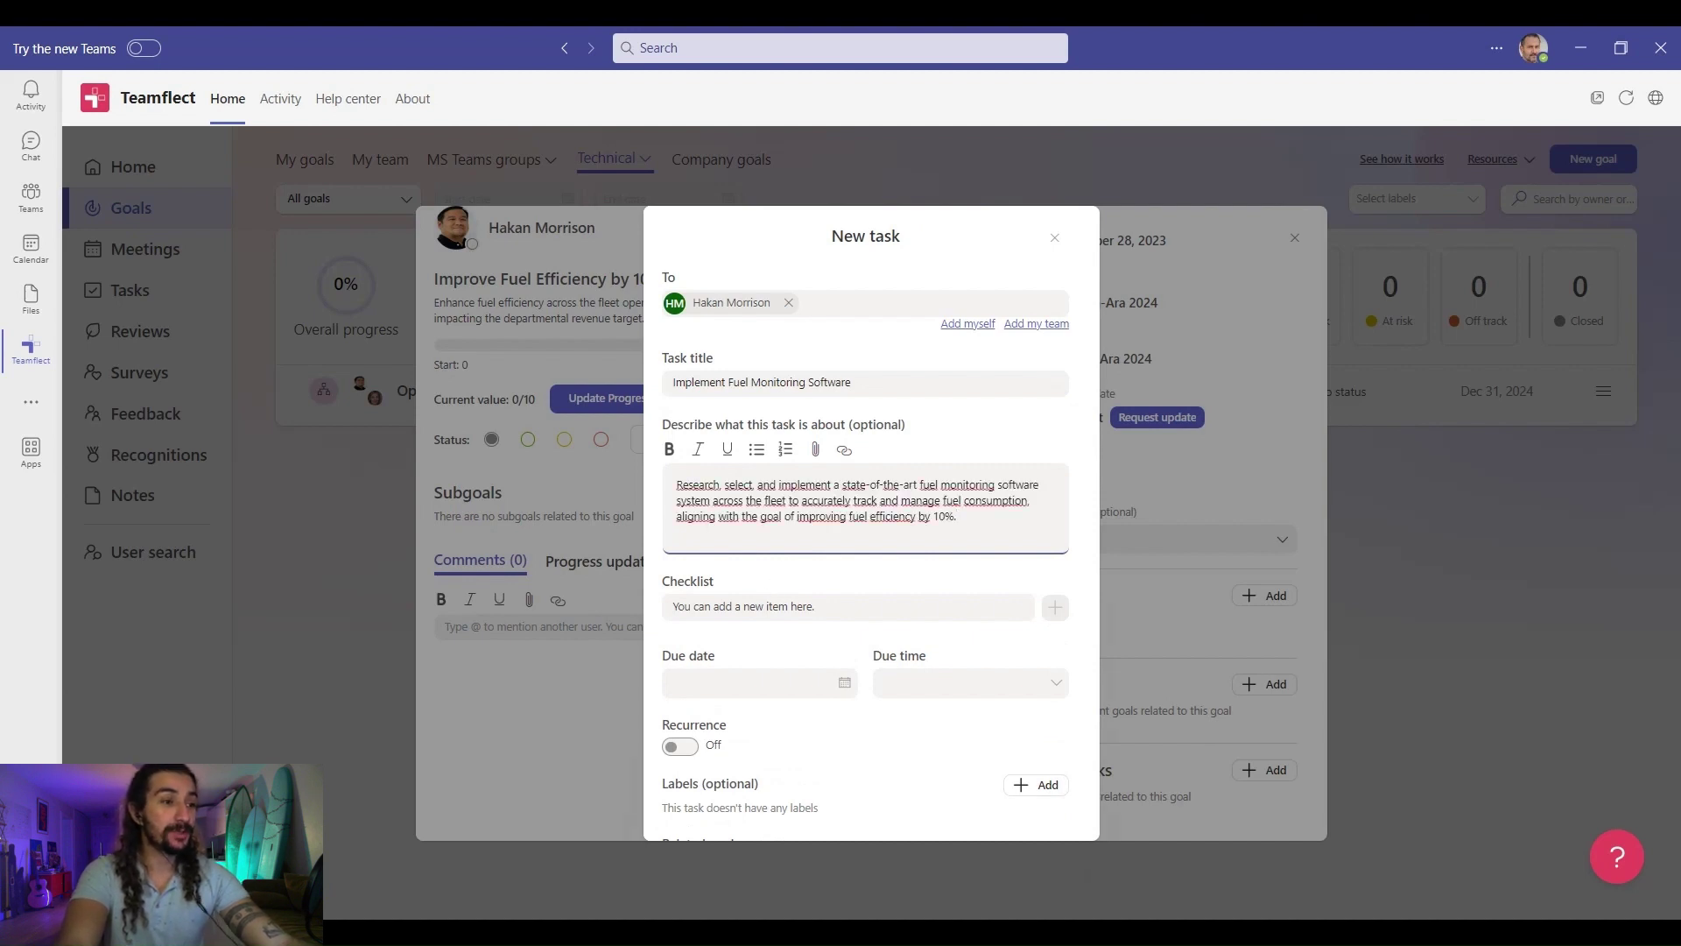
- Set the task's due date to April 25, 2024 and create the task
scroll(697, 548, down, 3)
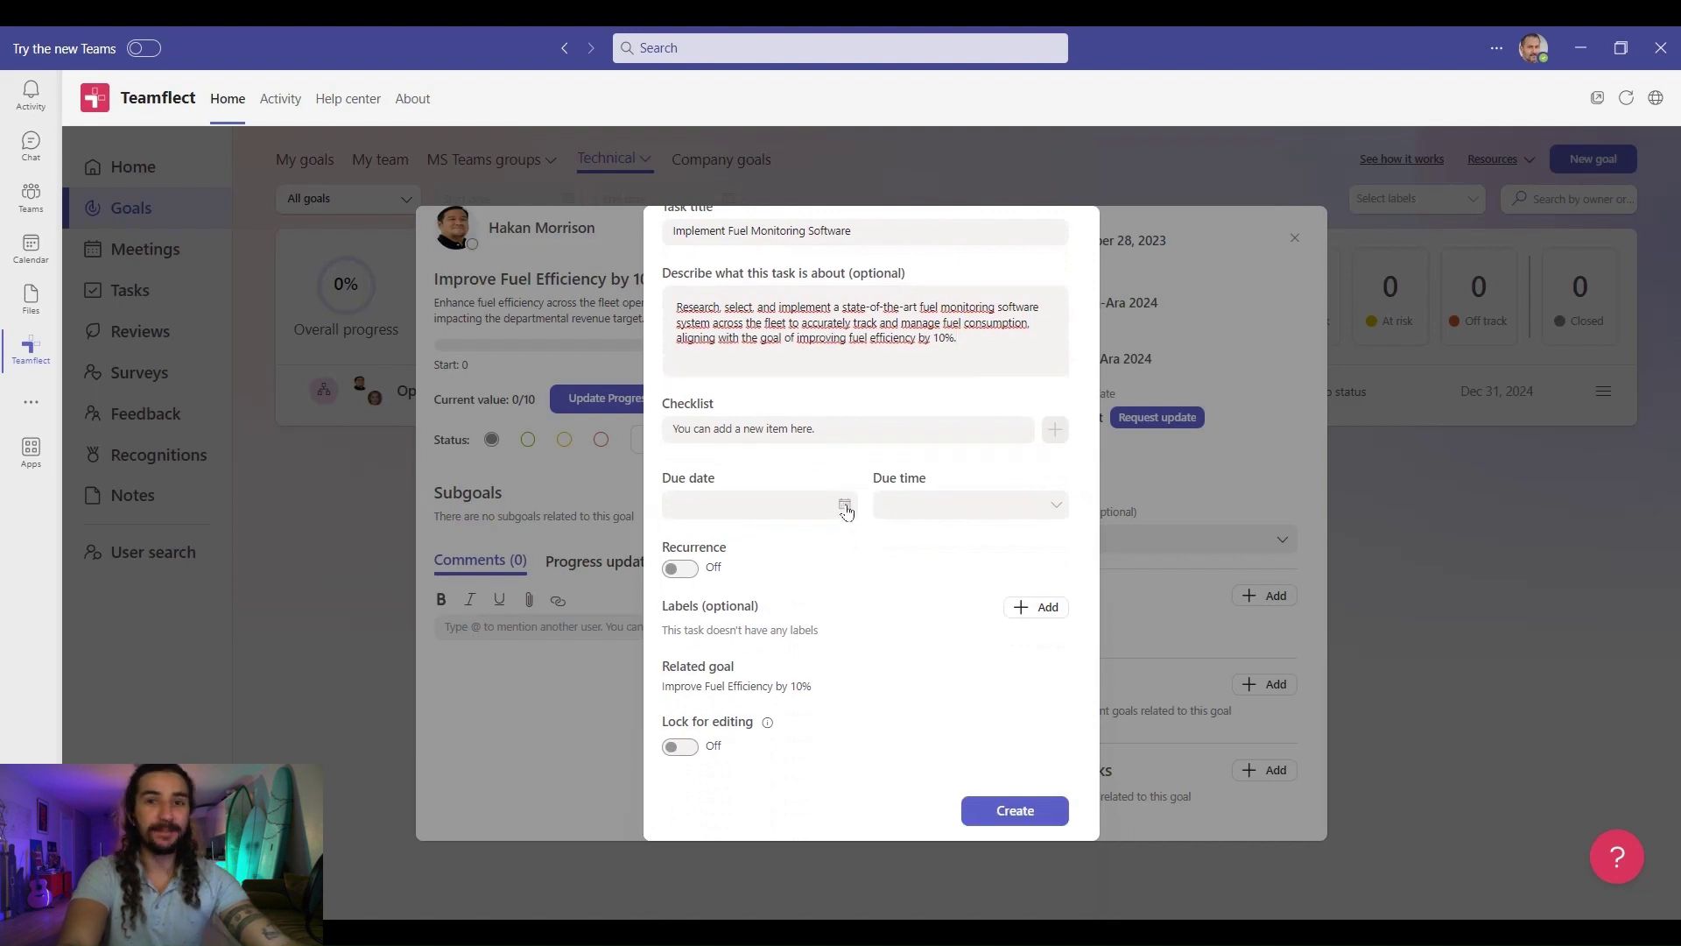
click(845, 504)
click(841, 550)
click(840, 550)
click(841, 550)
click(841, 550)
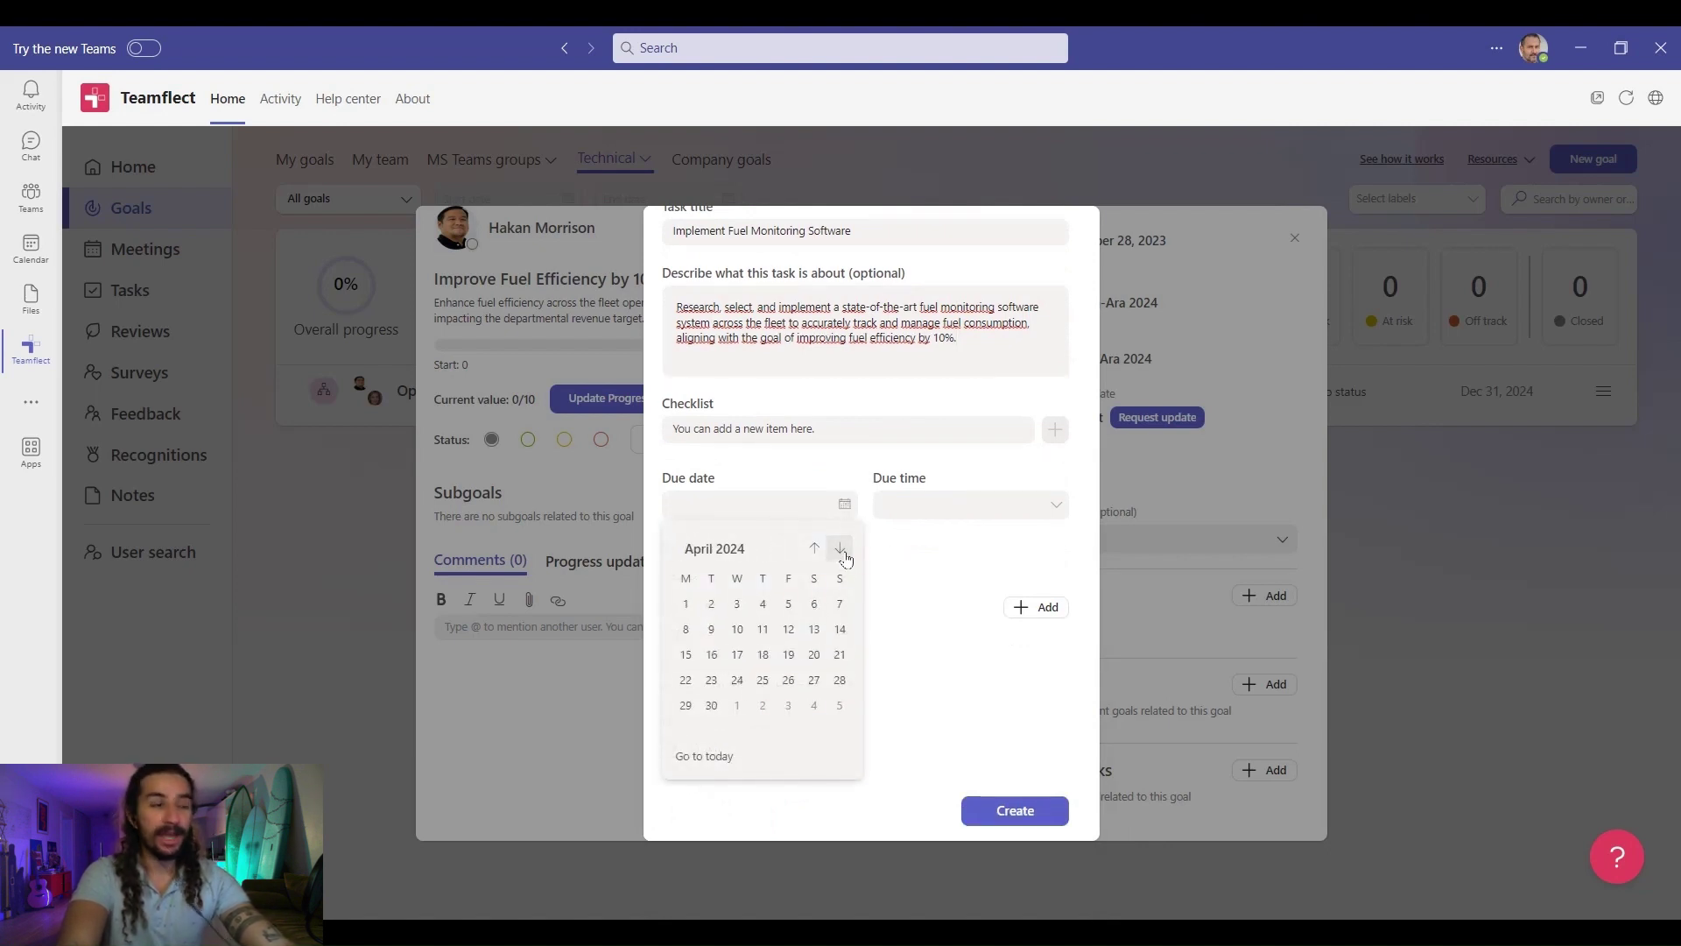
click(763, 682)
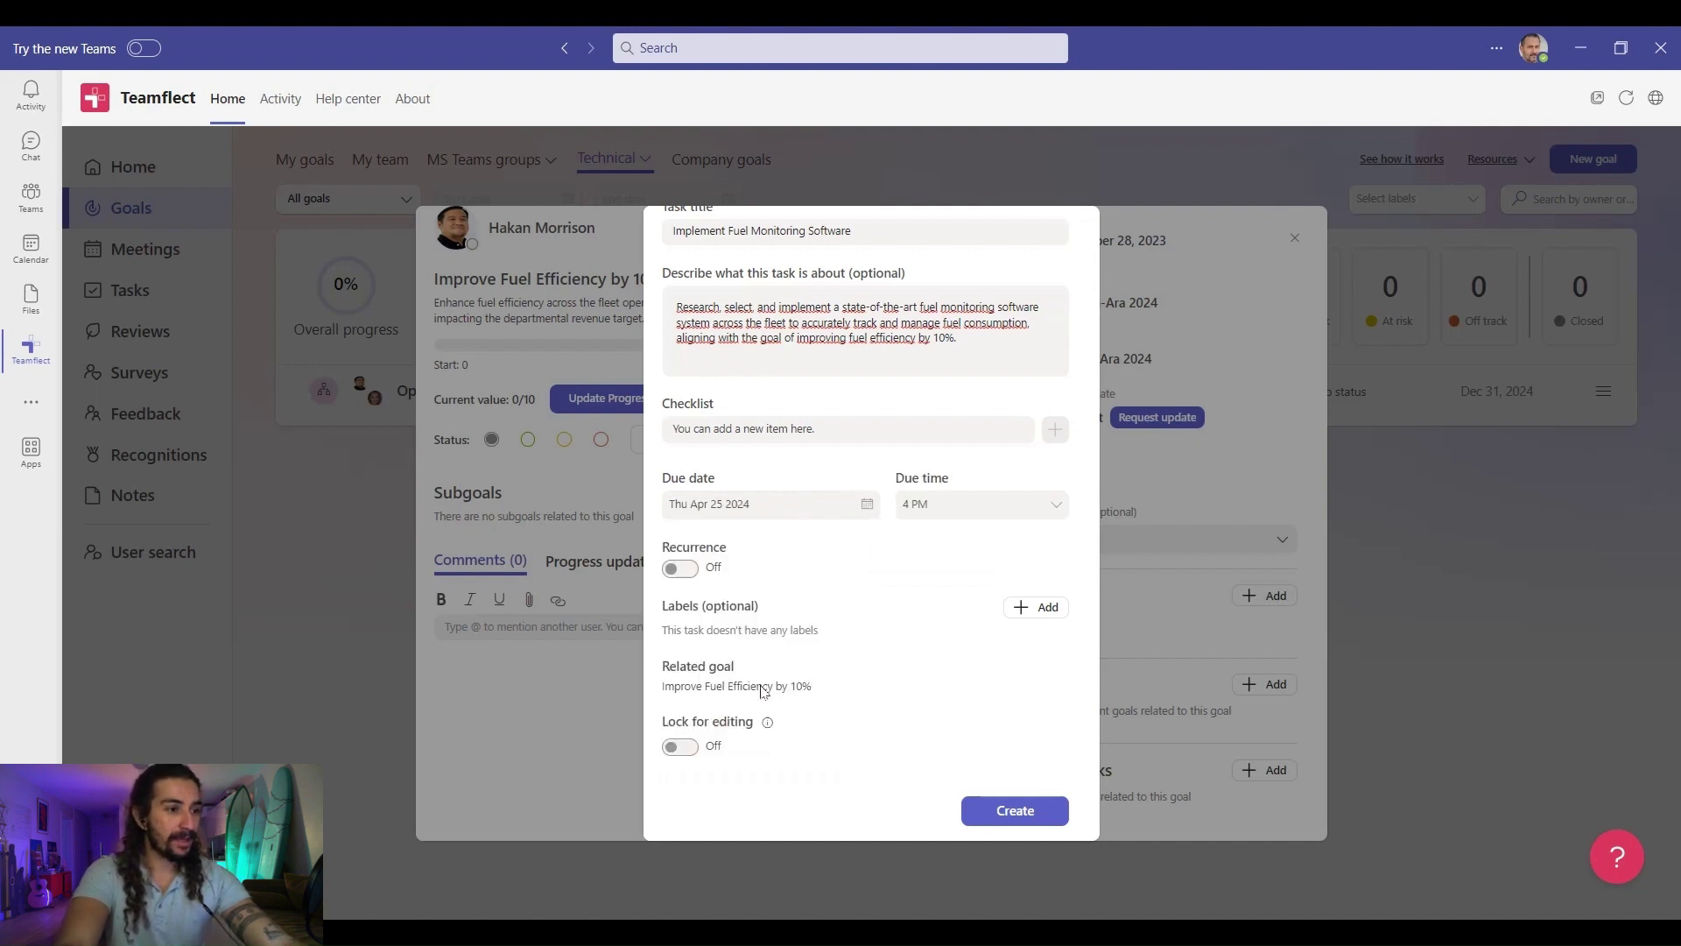
click(983, 821)
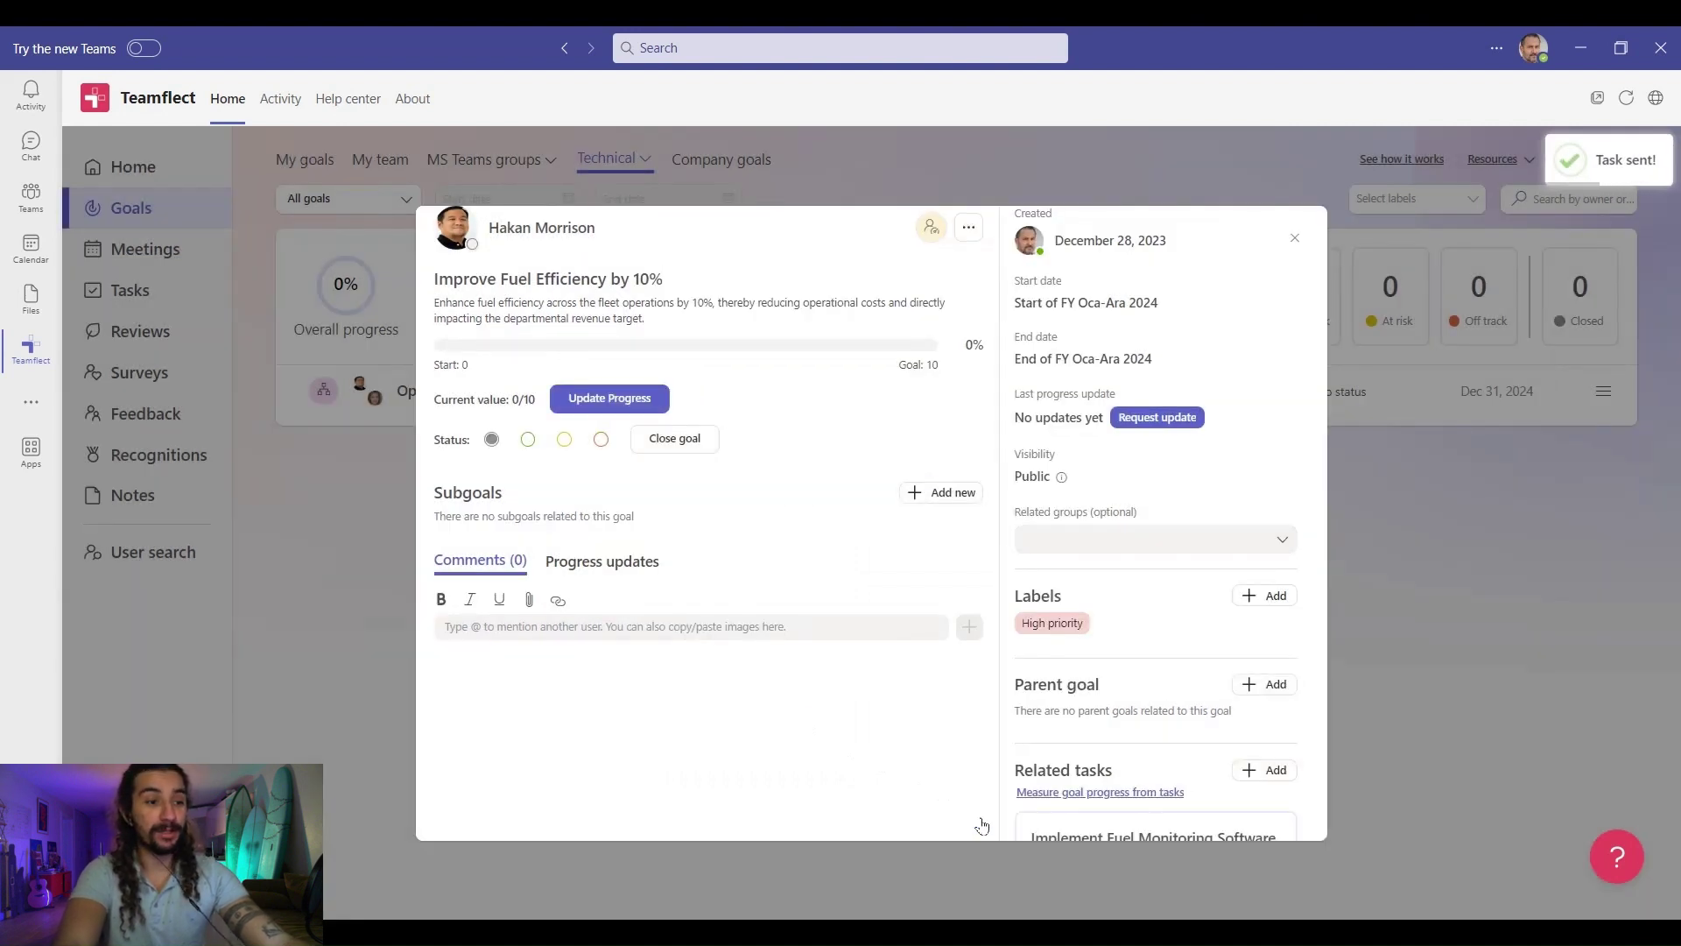
- Close the fuel-efficiency goal's details and start a new individual goal assigned to the second suggested Fleet Manager
scroll(1115, 744, down, 1)
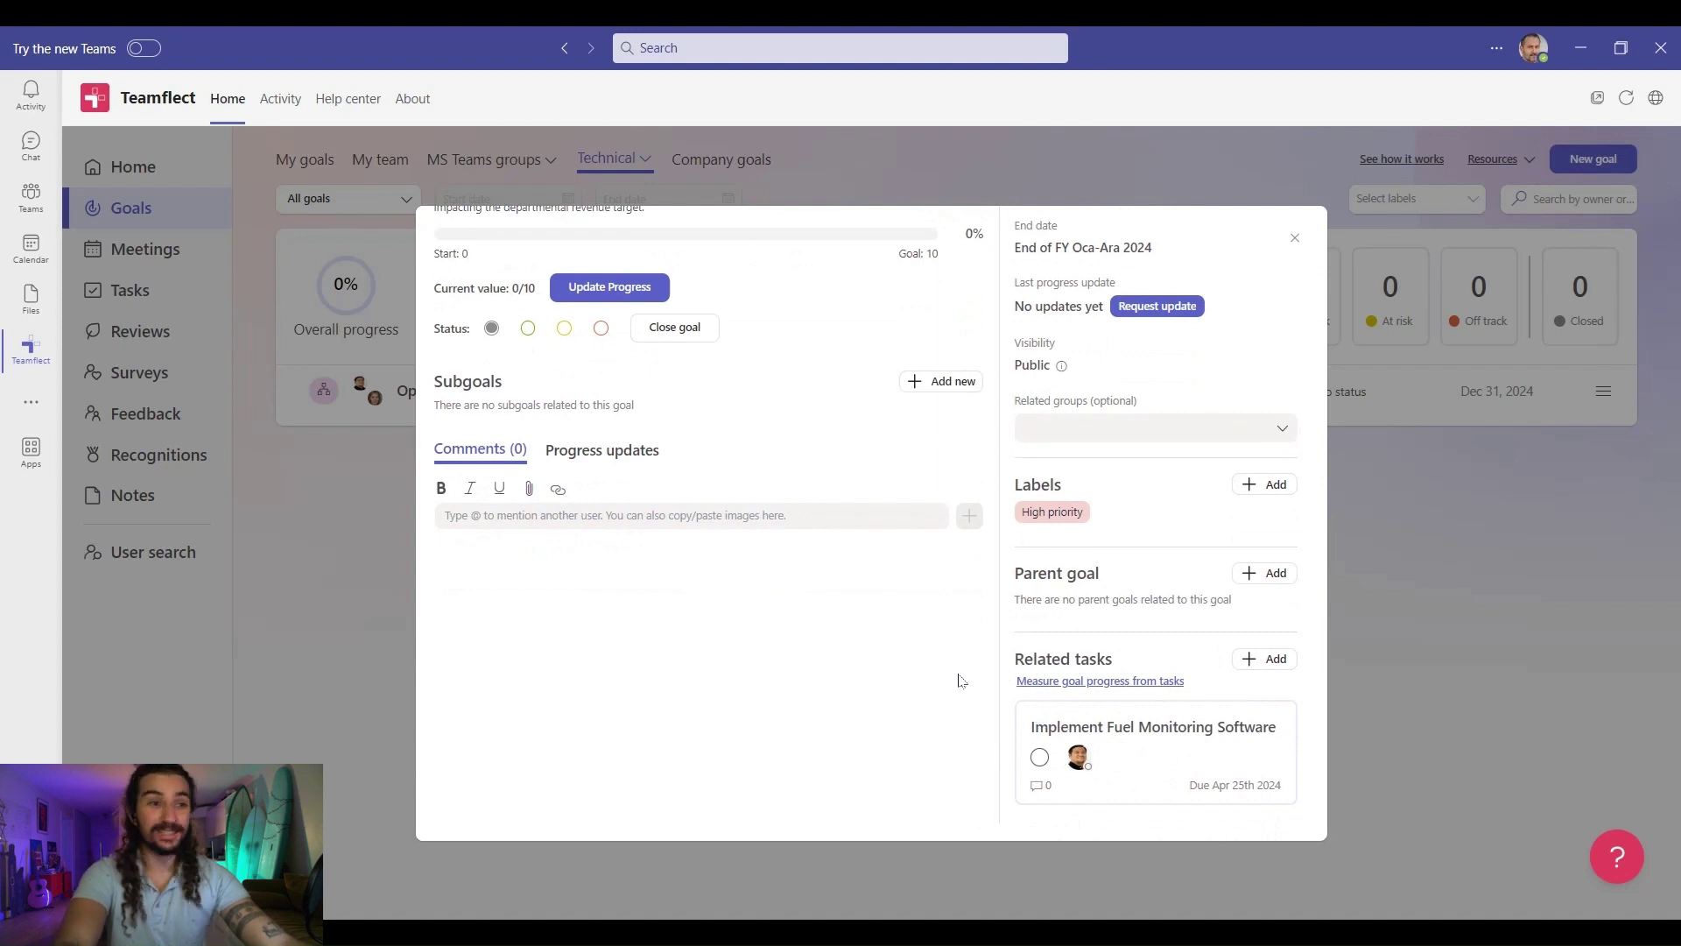
scroll(960, 682, up, 1)
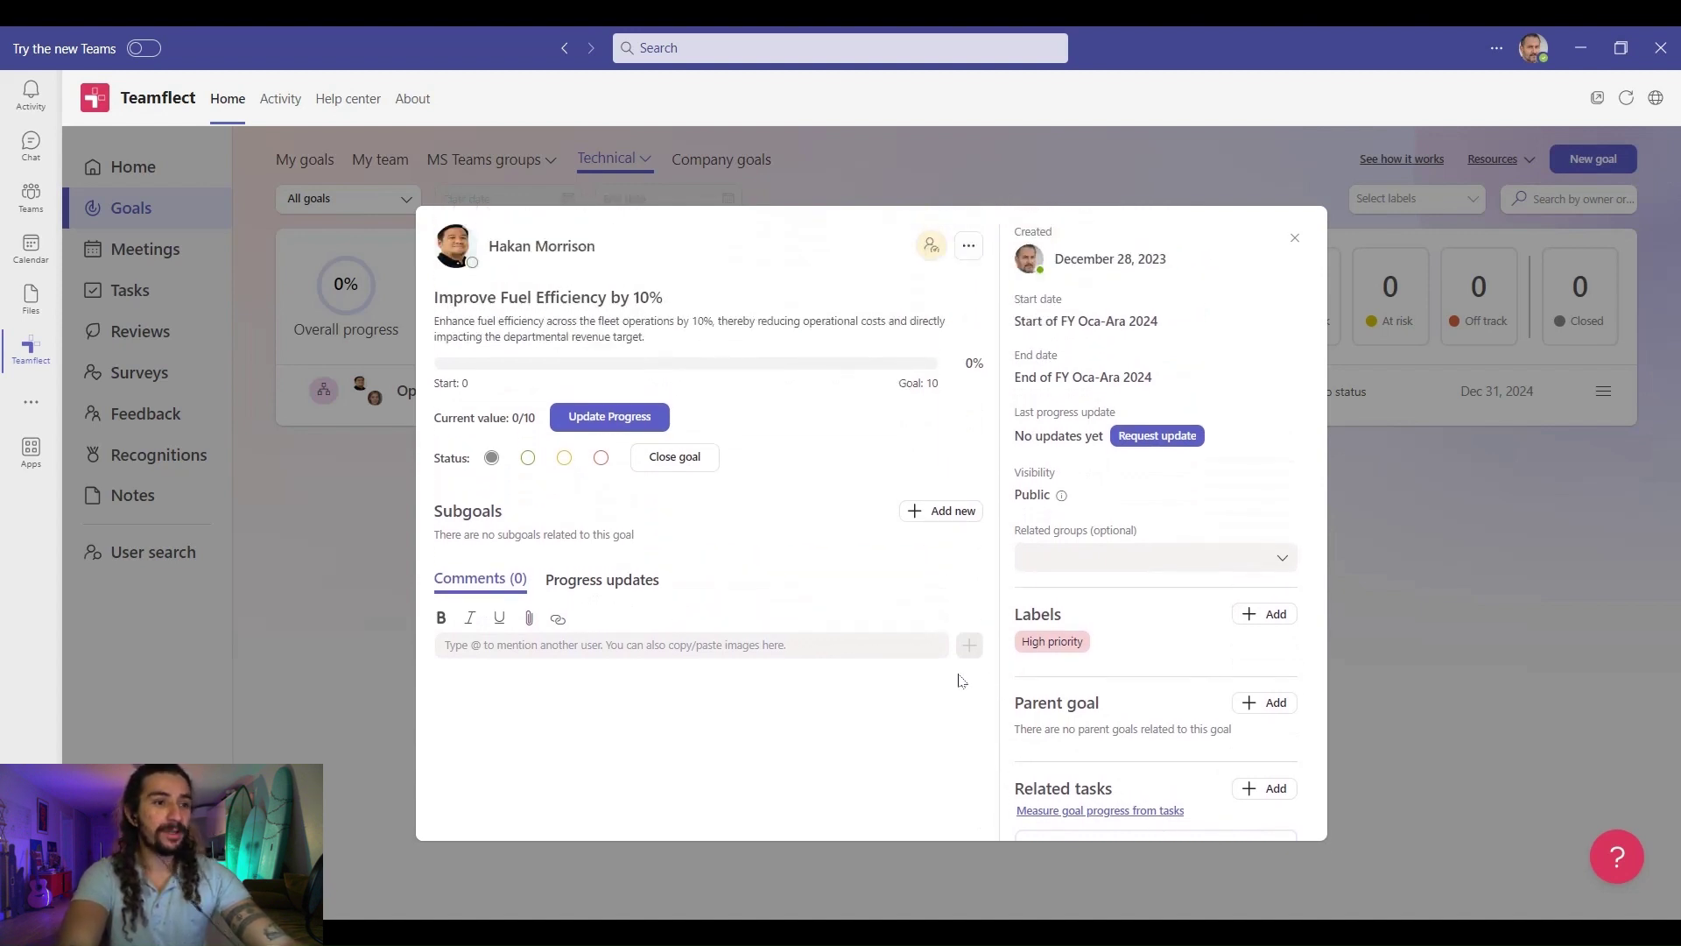
click(1295, 238)
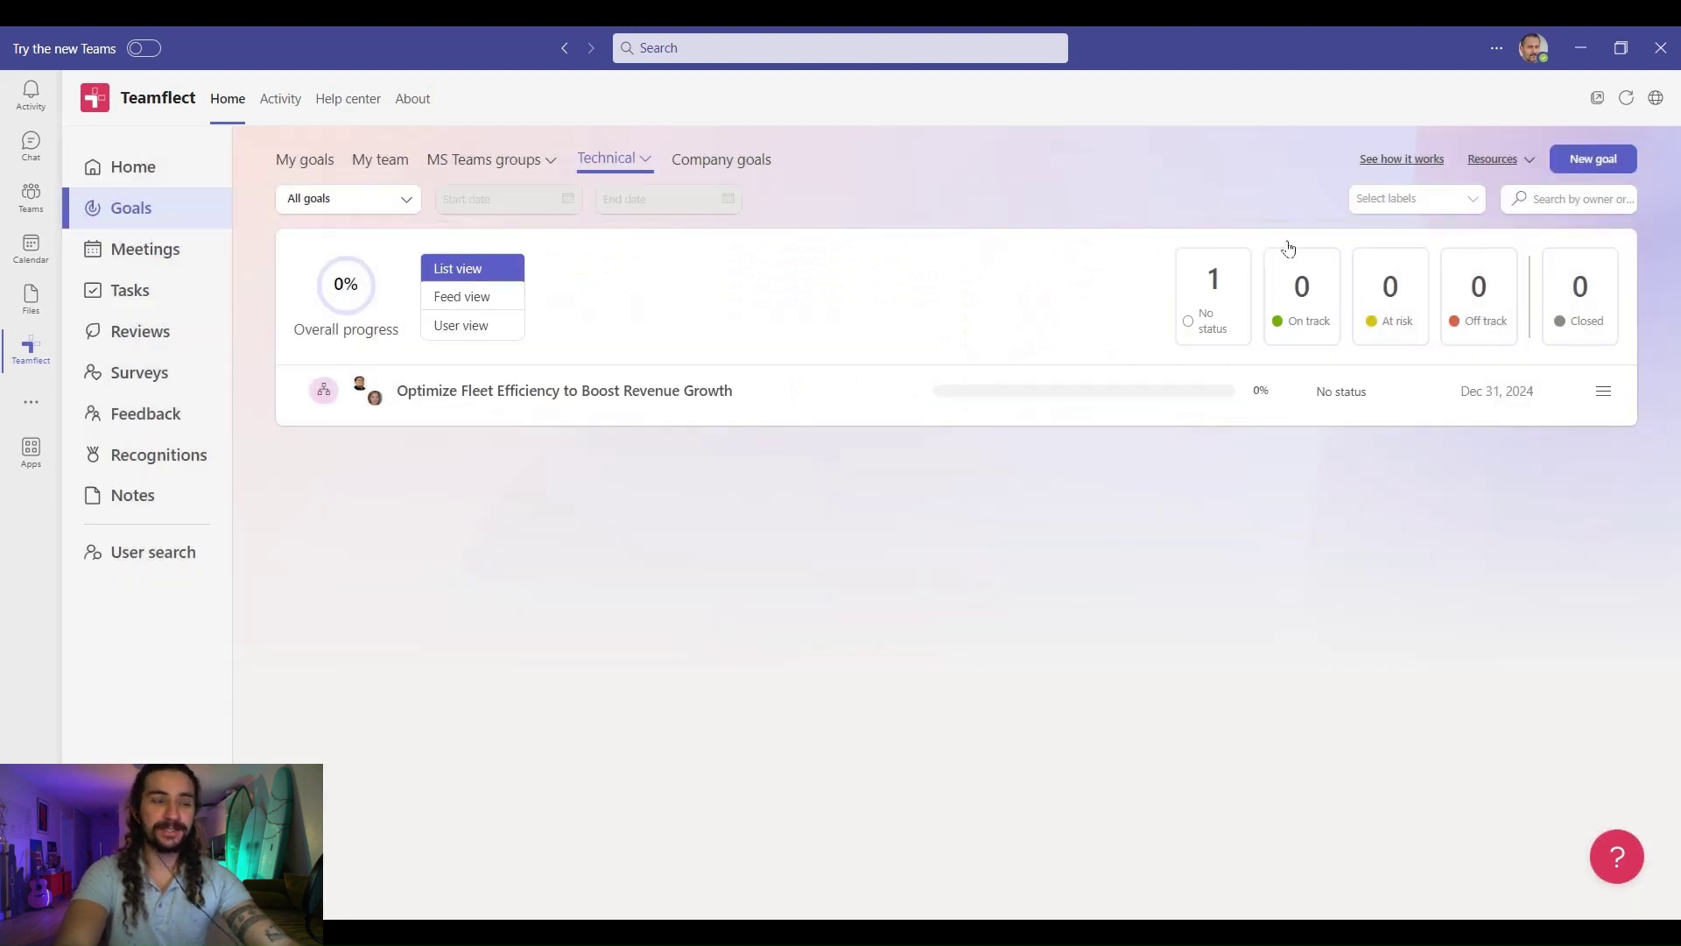
click(1596, 163)
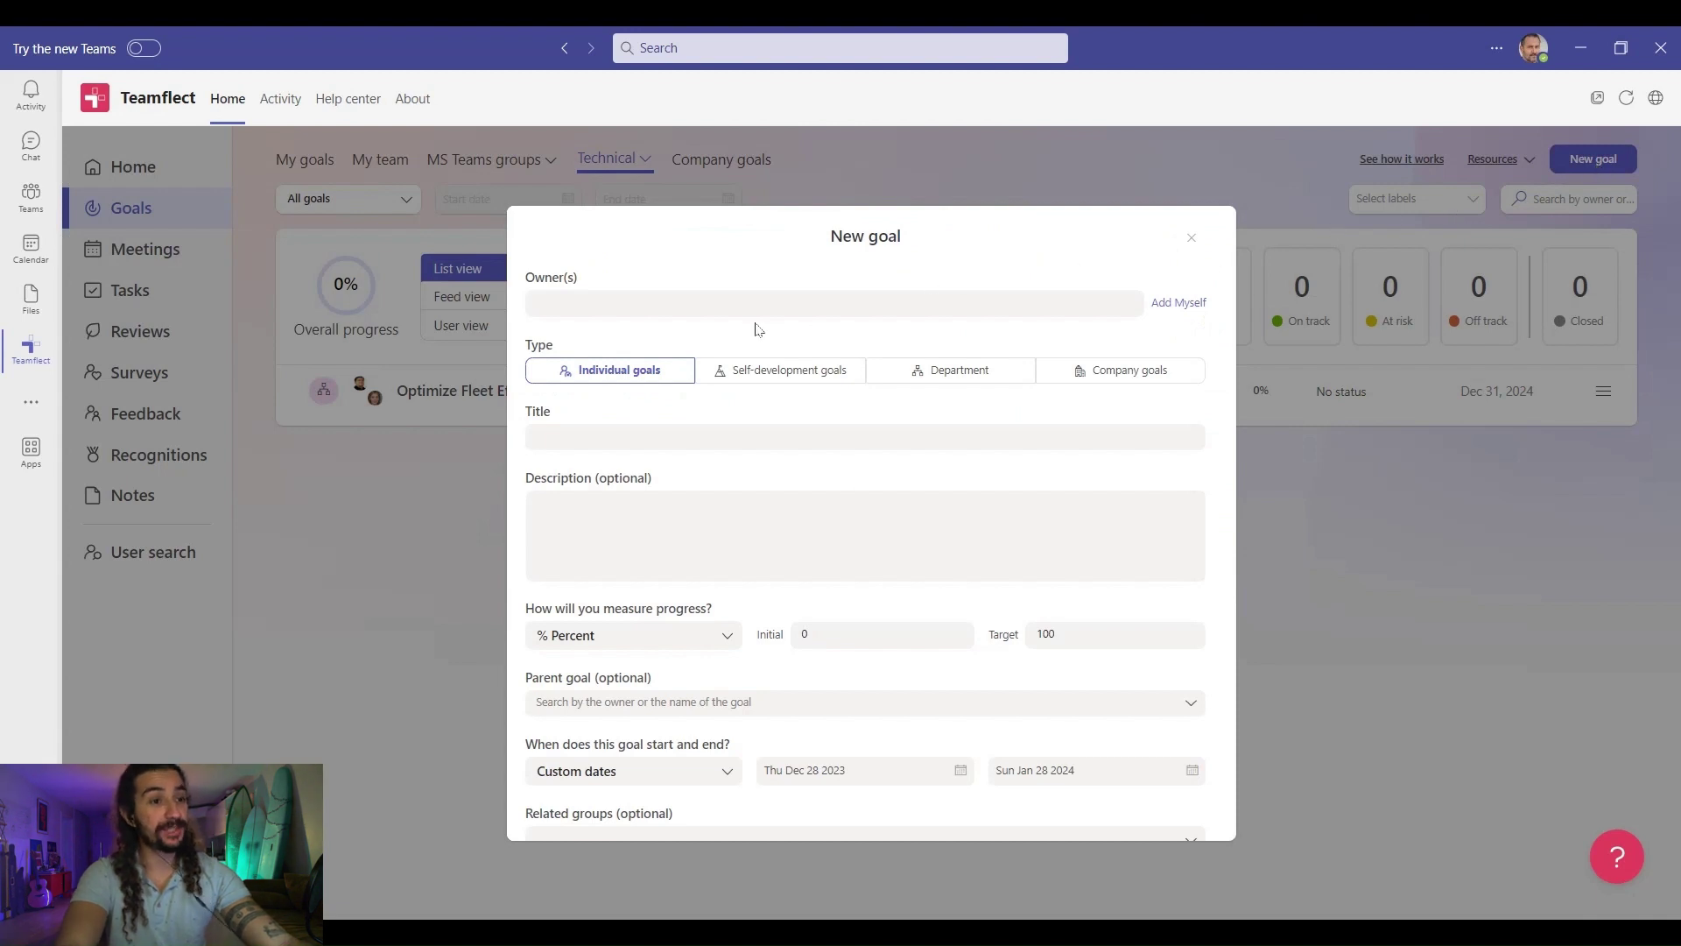
click(663, 304)
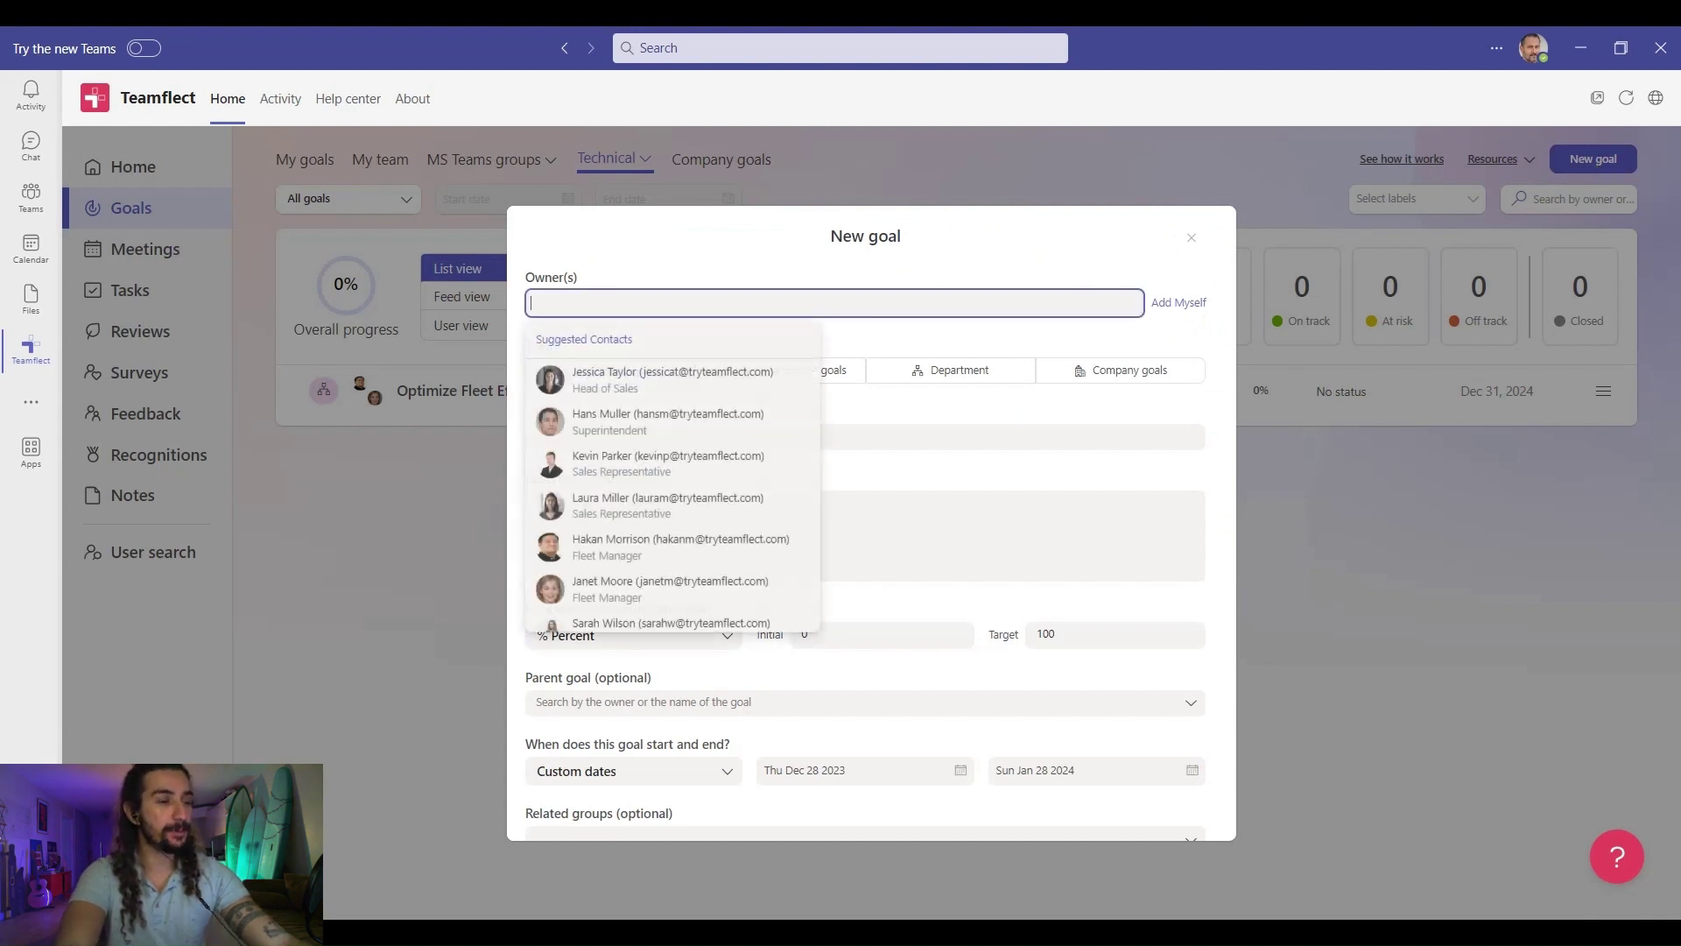
click(607, 585)
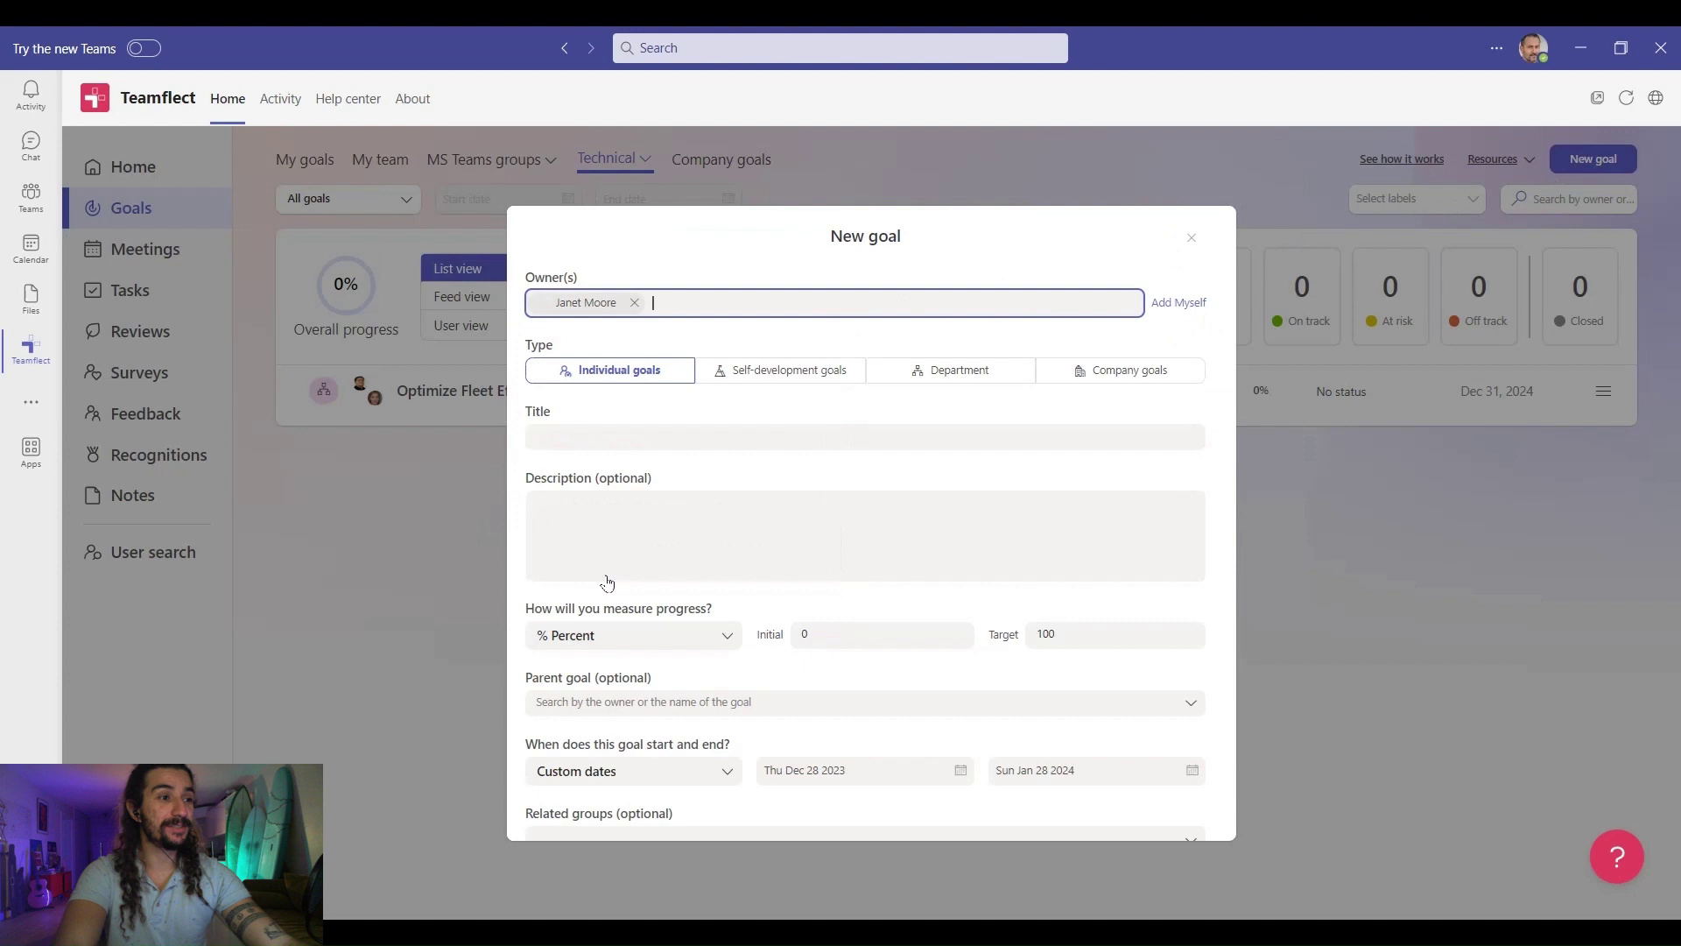
- Title the goal "Enhance Delivery Timeliness and Client Satisfaction" and describe improving on-time delivery by 20% and raising client satisfaction to support revenue growth
click(537, 436)
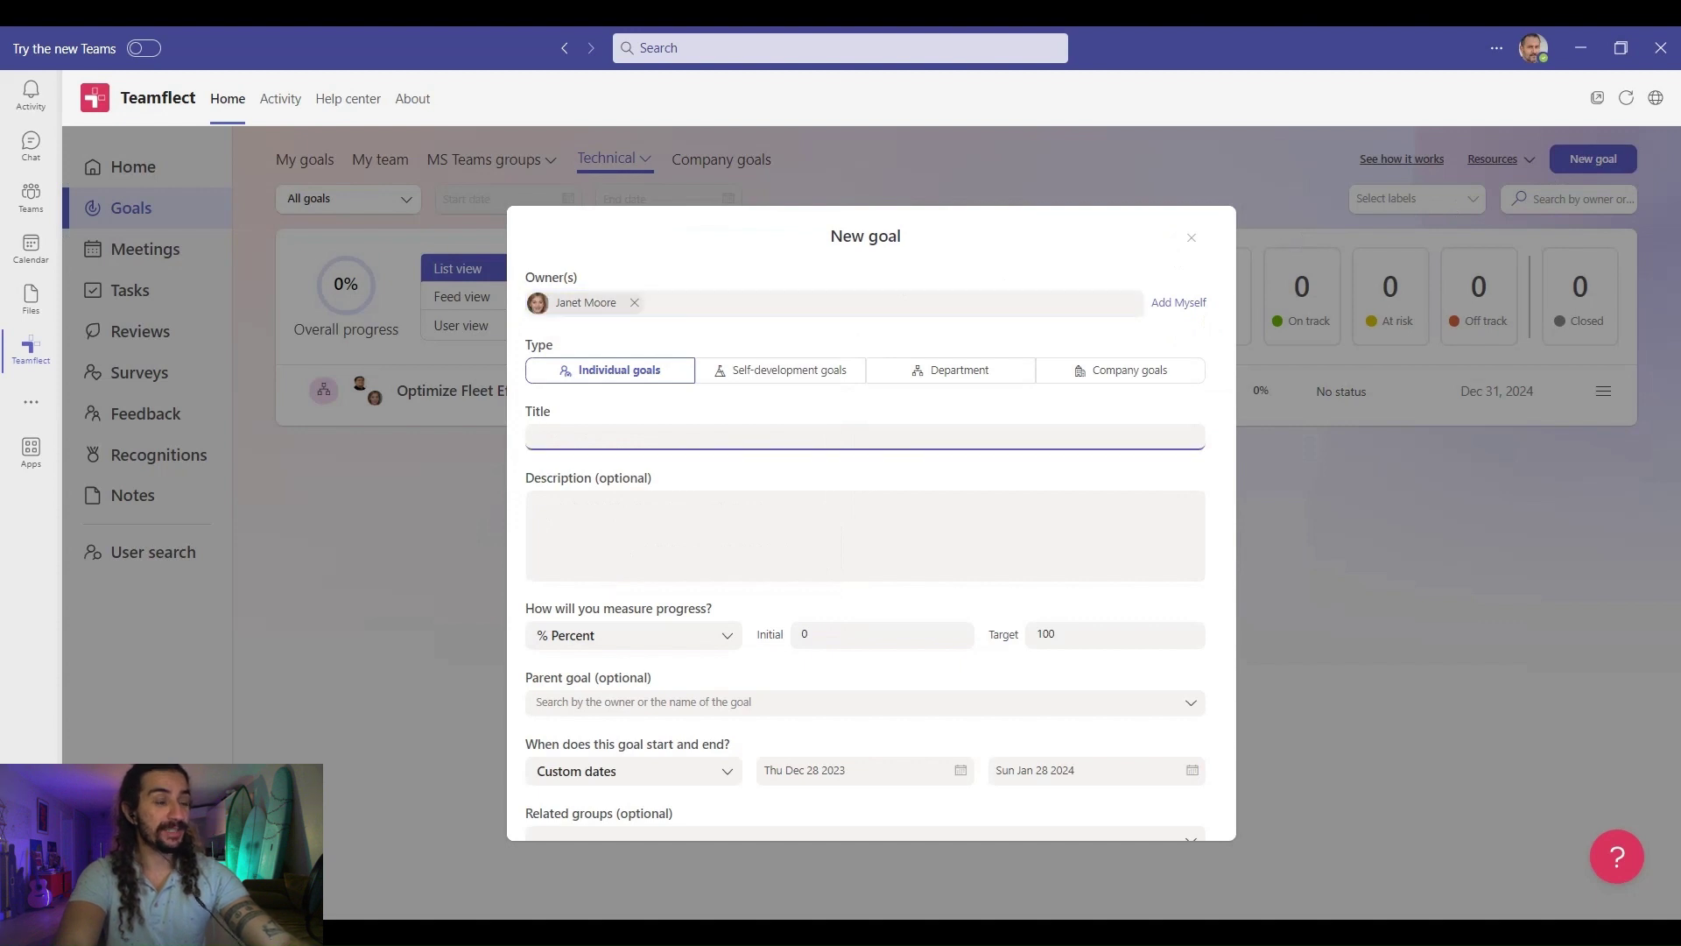
text(Enhance Delivery Timeliness and Client Satisfaction)
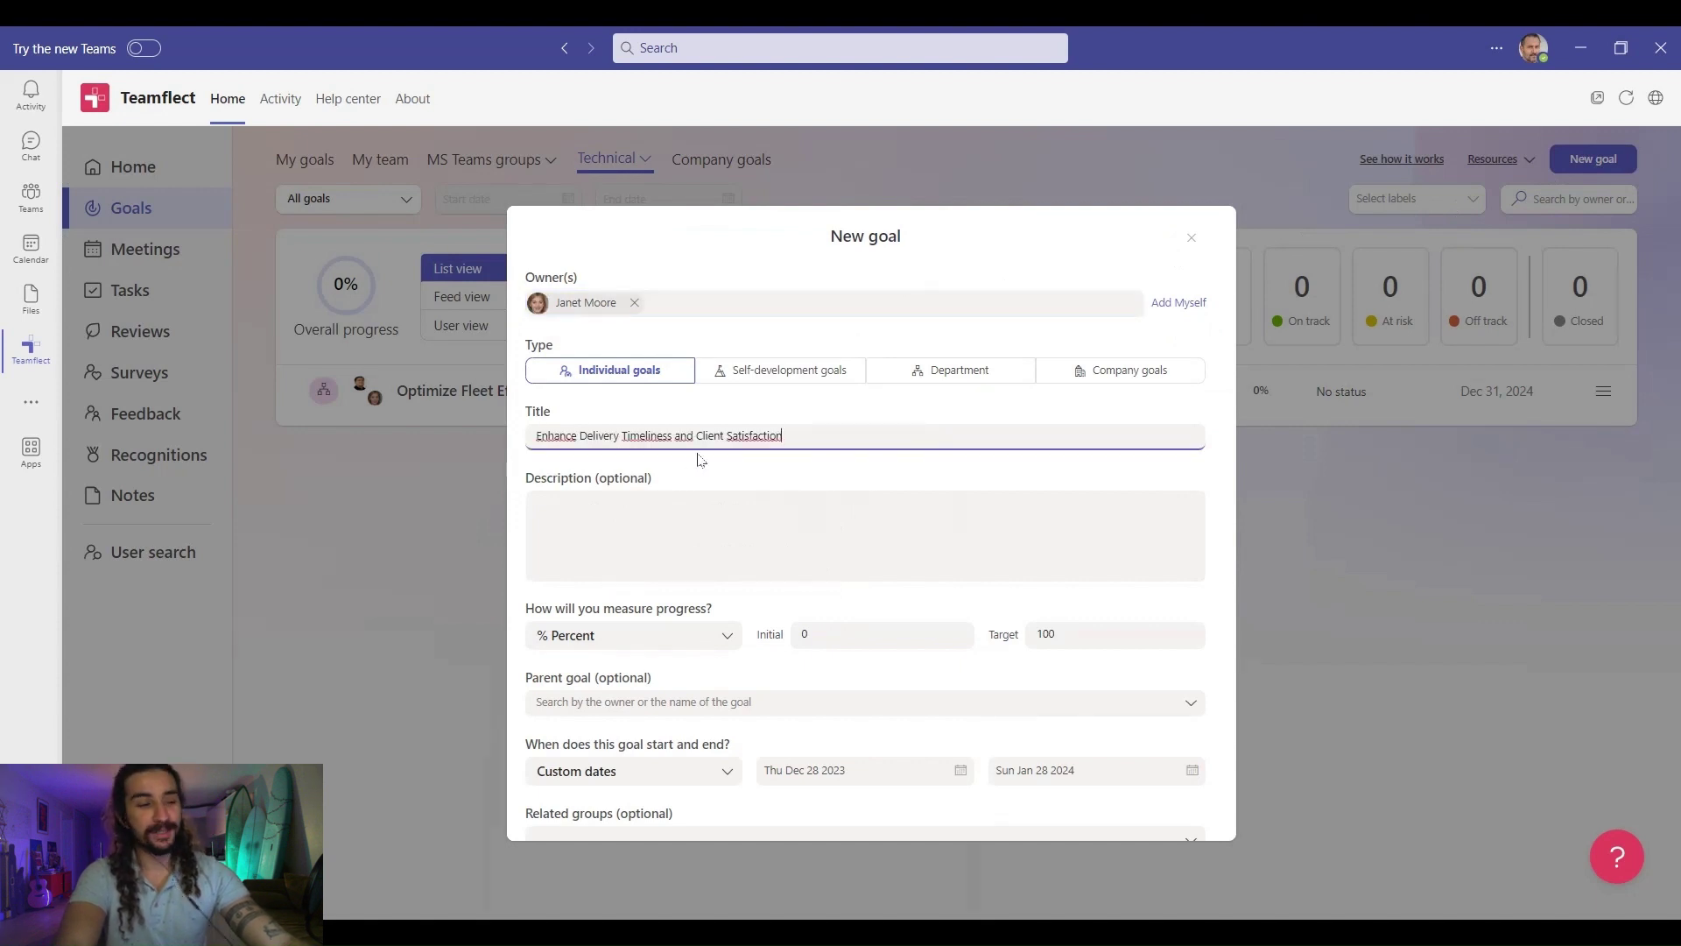
click(866, 536)
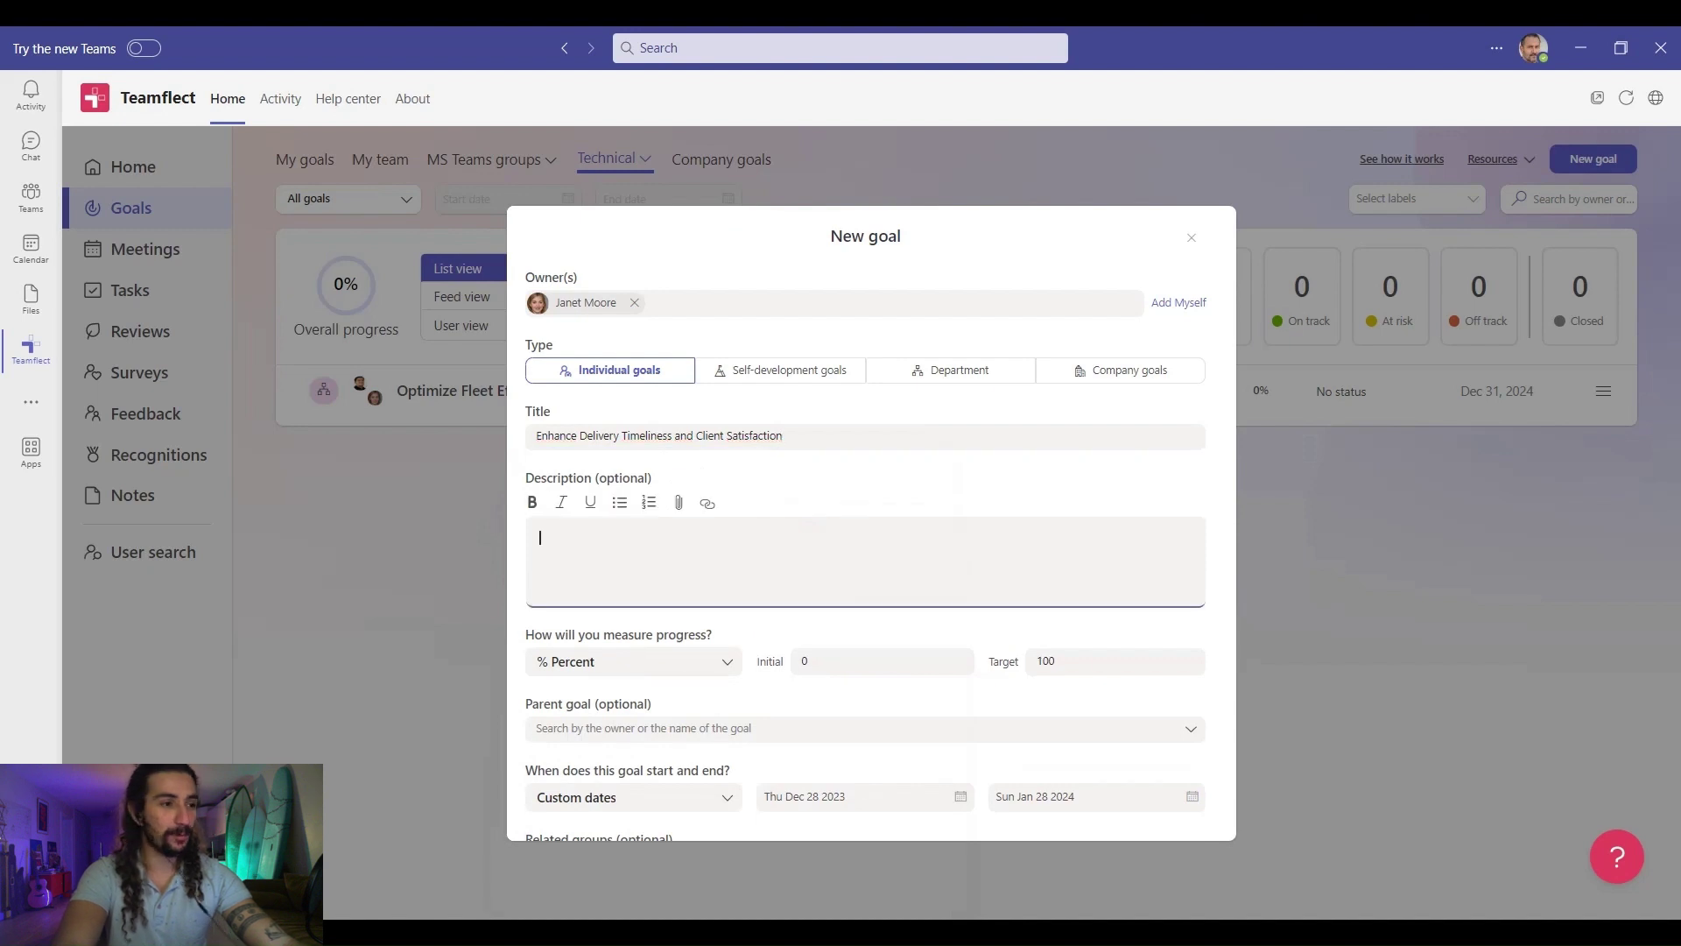
text(Improve on-time delivery rates by 20% and elevate client satisfaction scores through better communication and service, contributing to the overall revenue growth objective.)
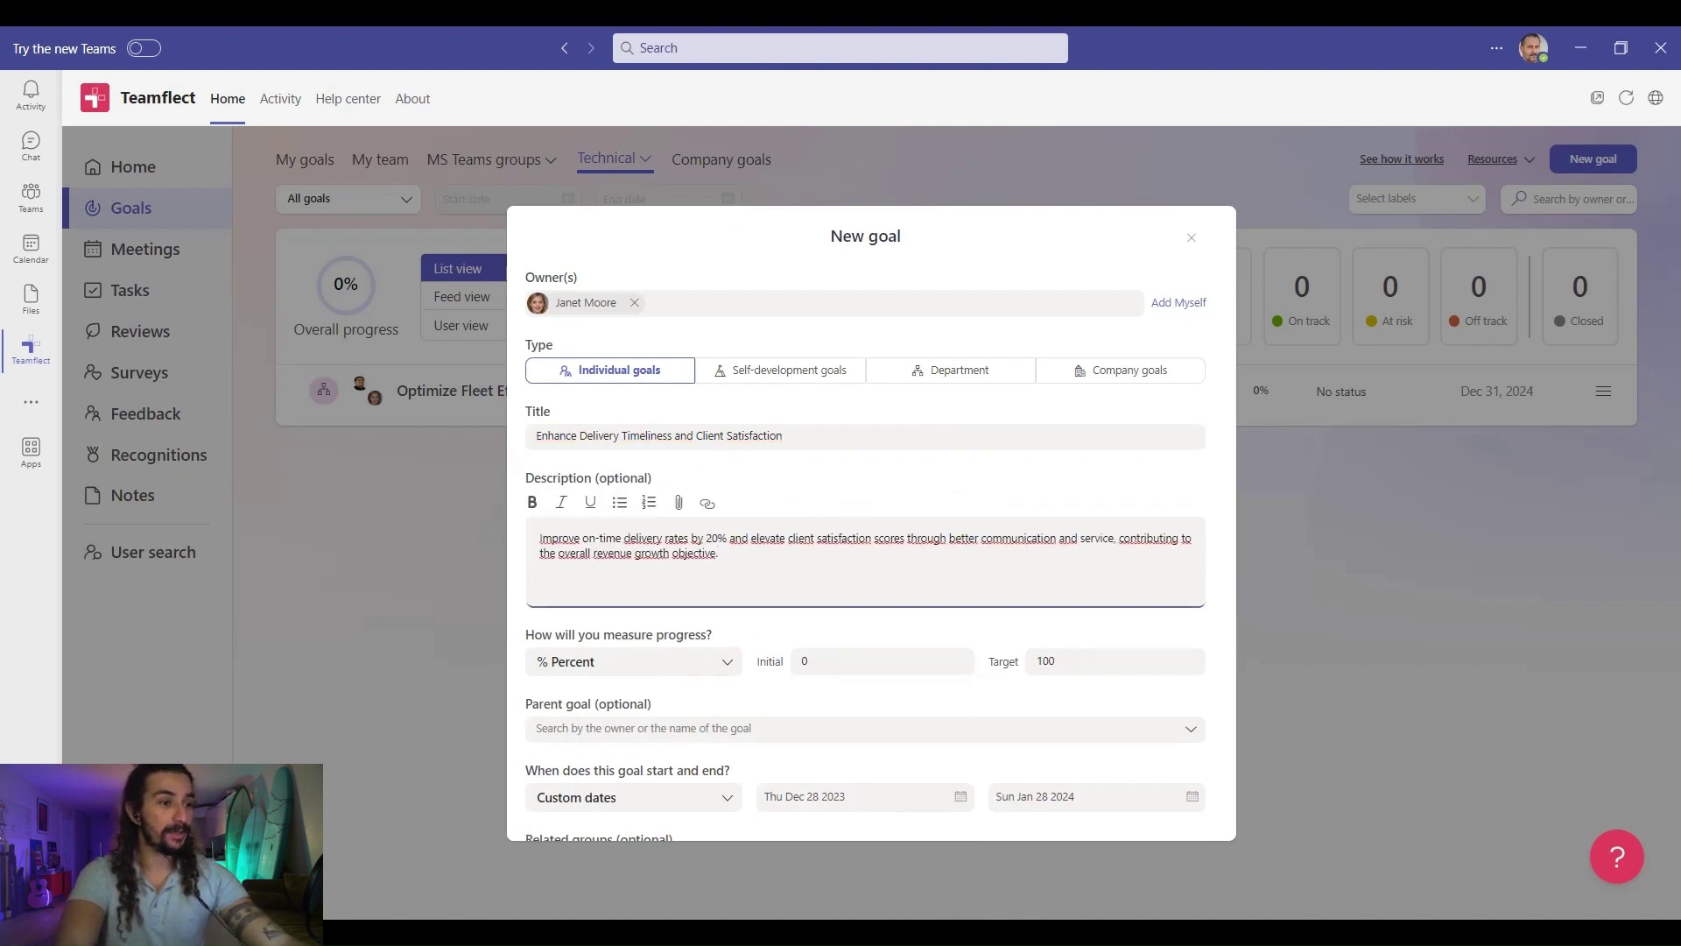
- Set the new goal's progress measurement to "Roll-up from subgoal progress"
scroll(690, 563, down, 2)
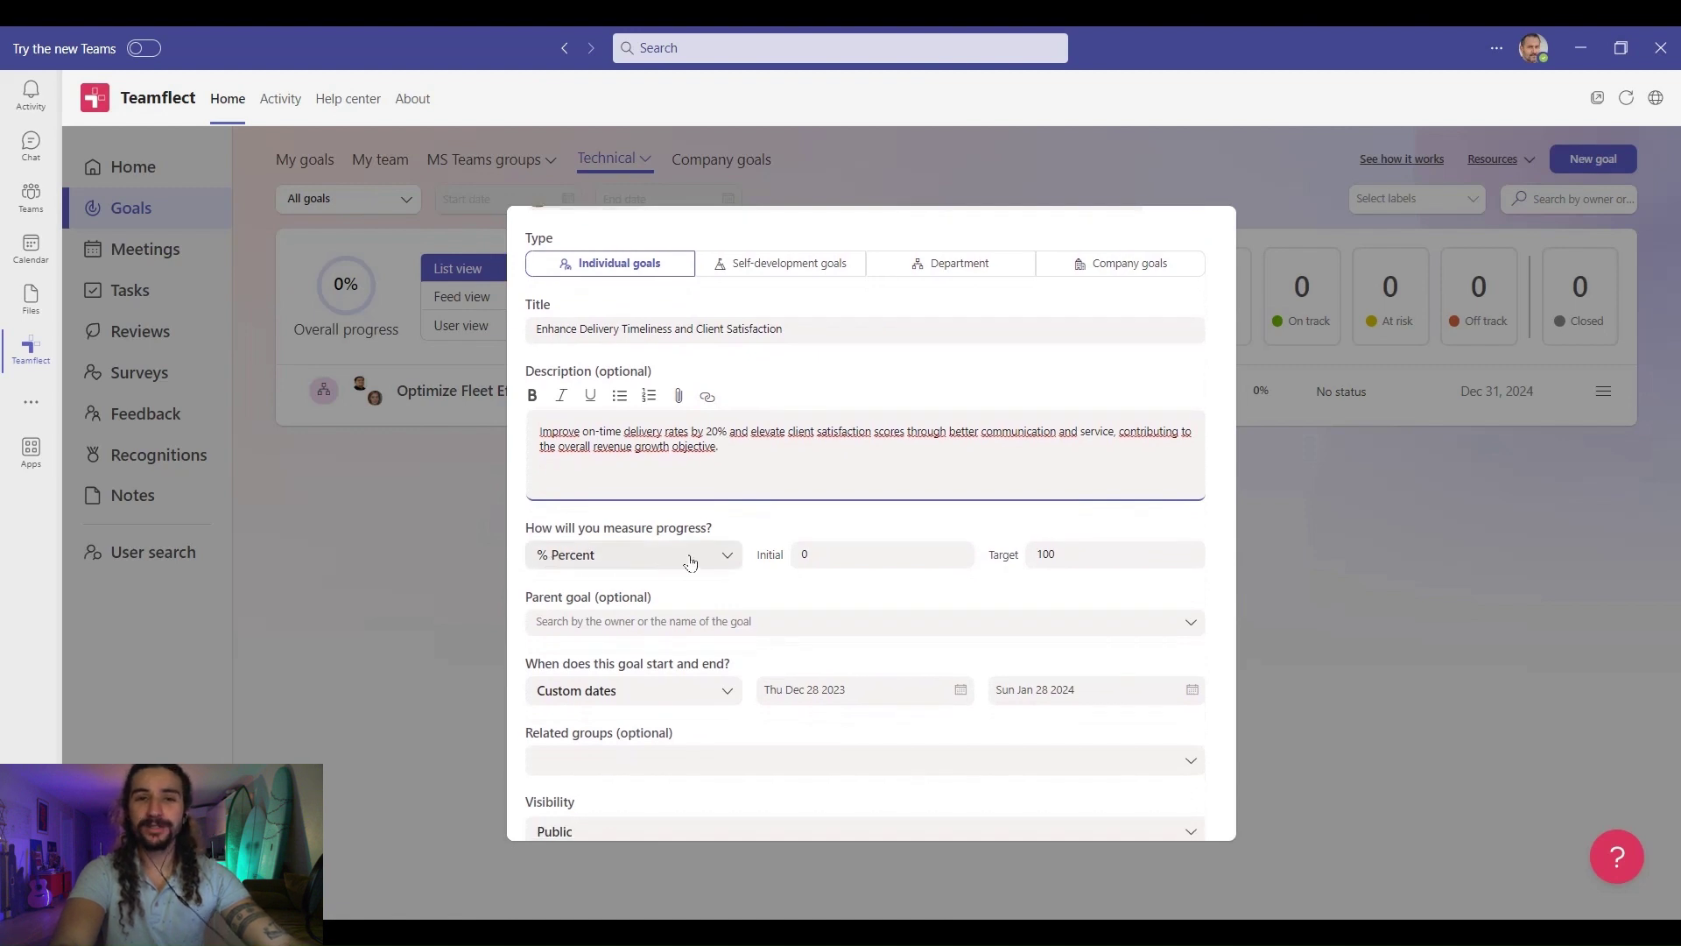
click(727, 563)
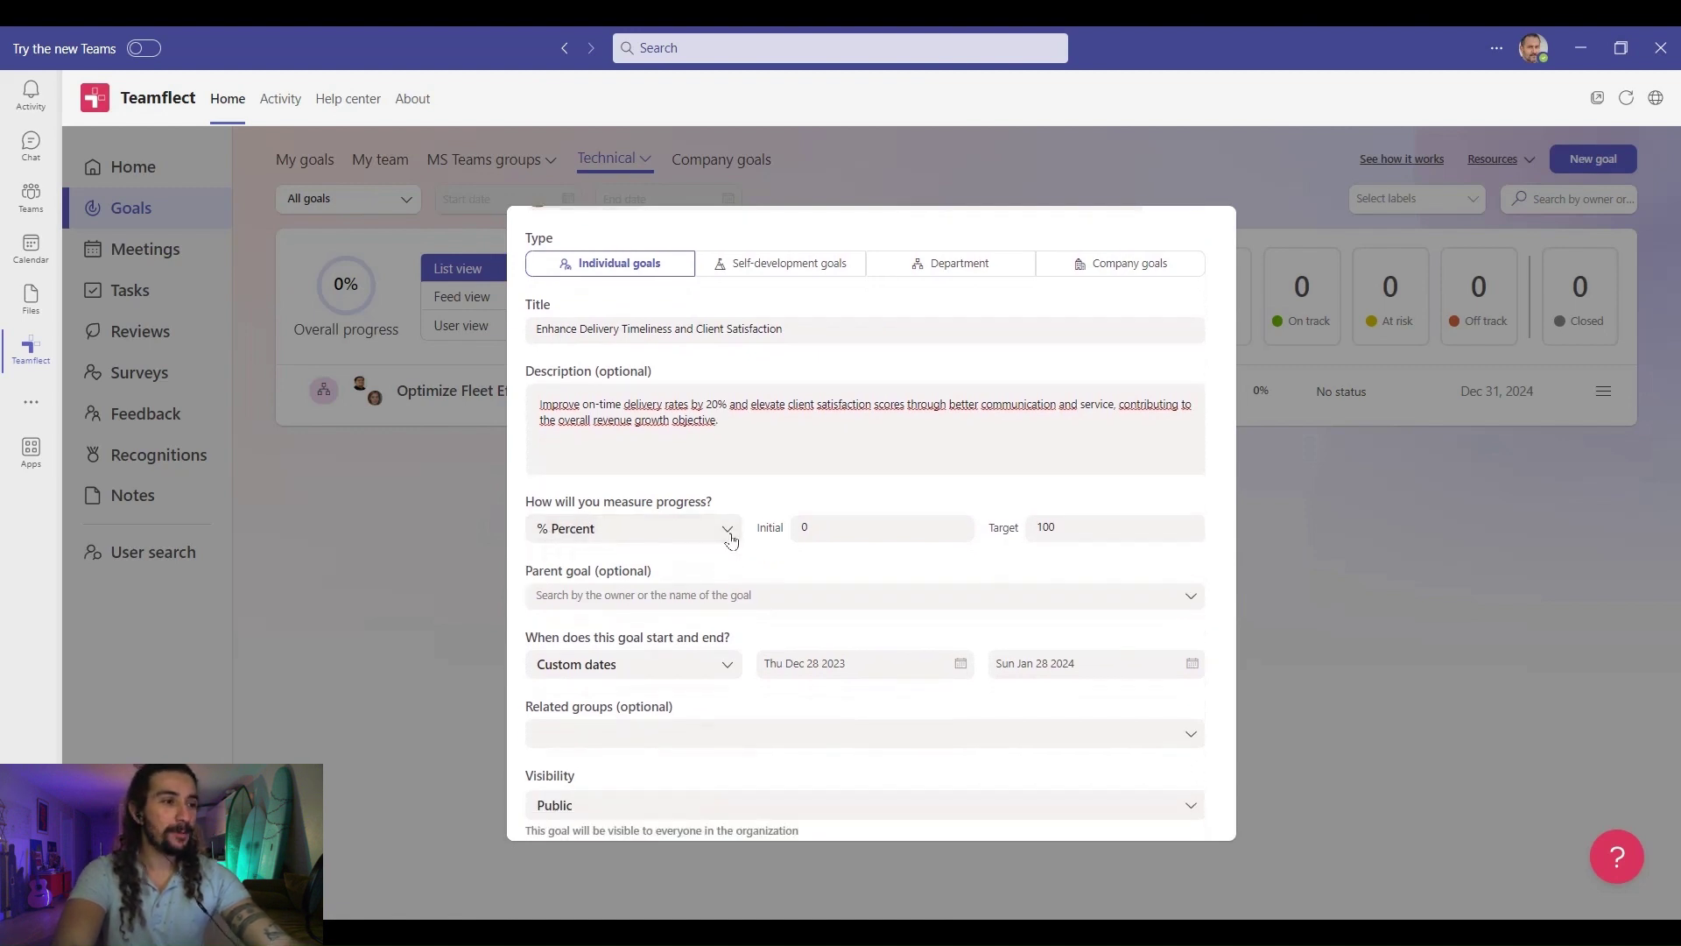
click(730, 536)
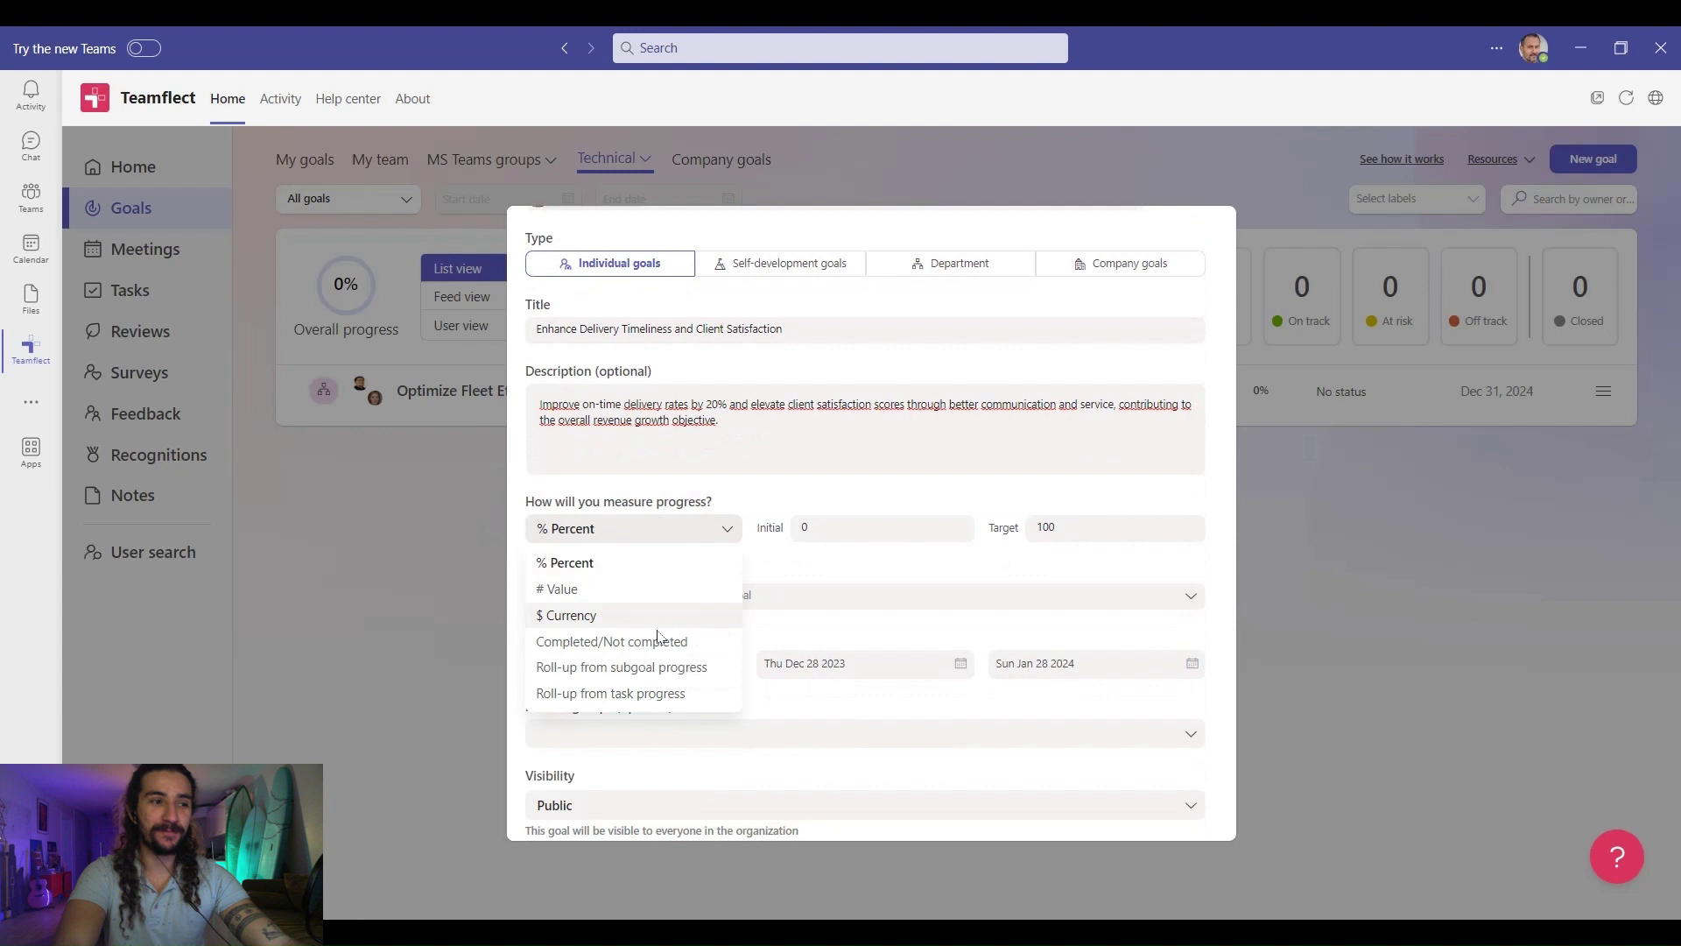
click(642, 668)
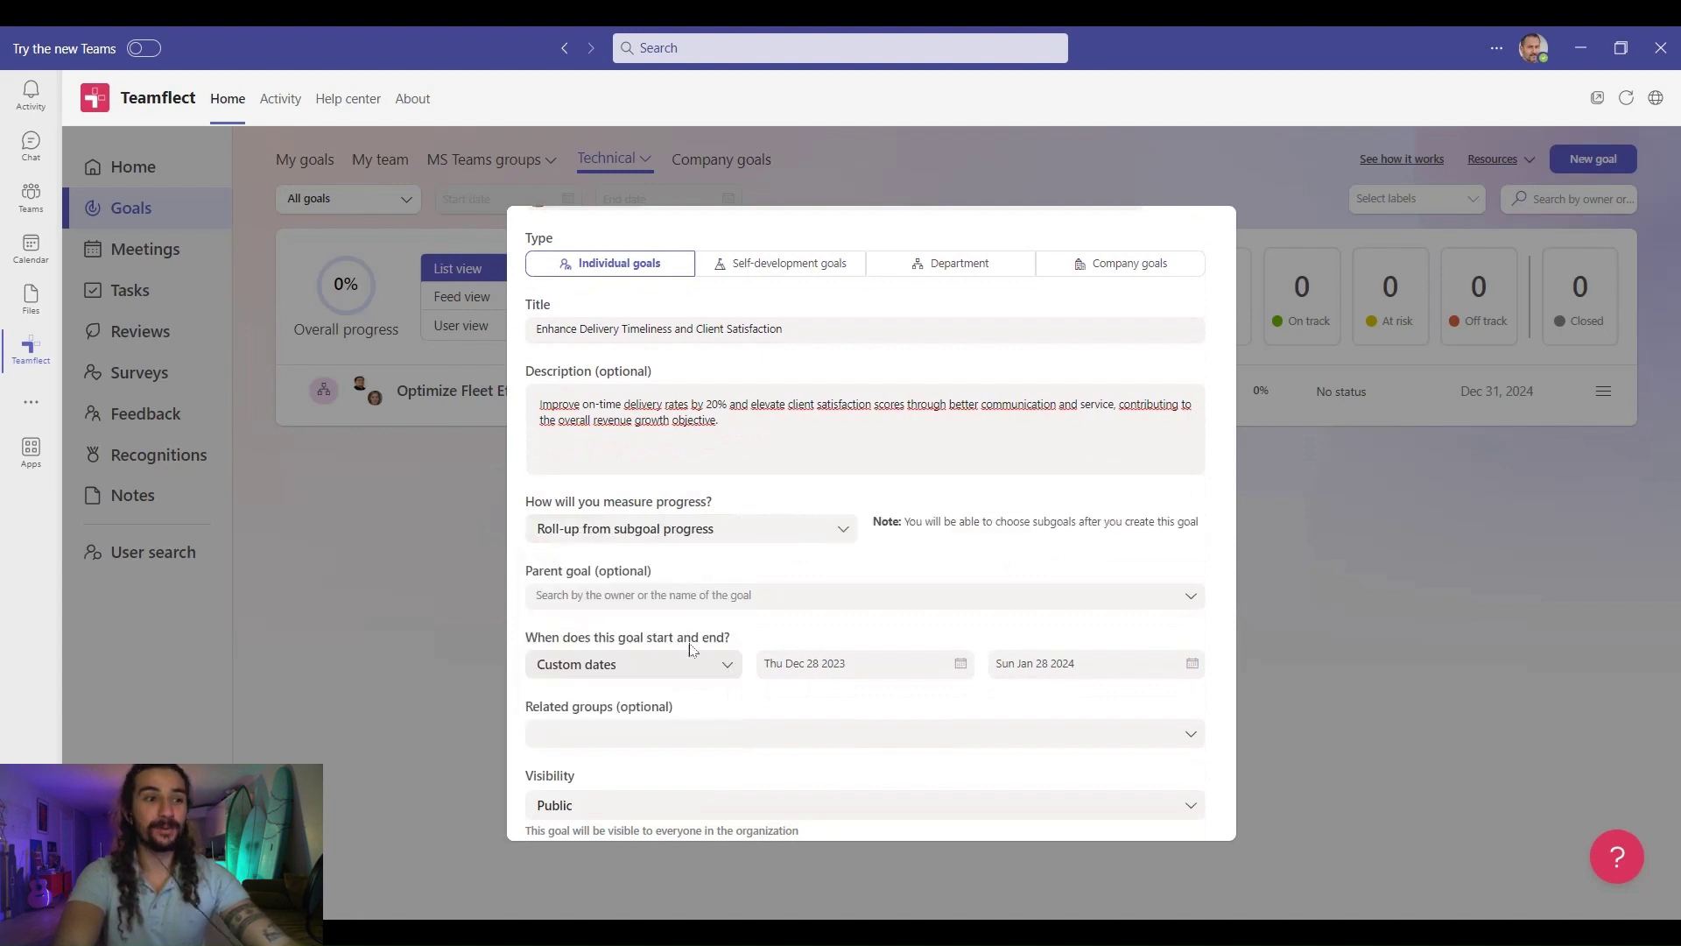
- Set the goal's custom dates from January 1, 2024 to December 31, 2024 and create the goal
scroll(865, 522, down, 1)
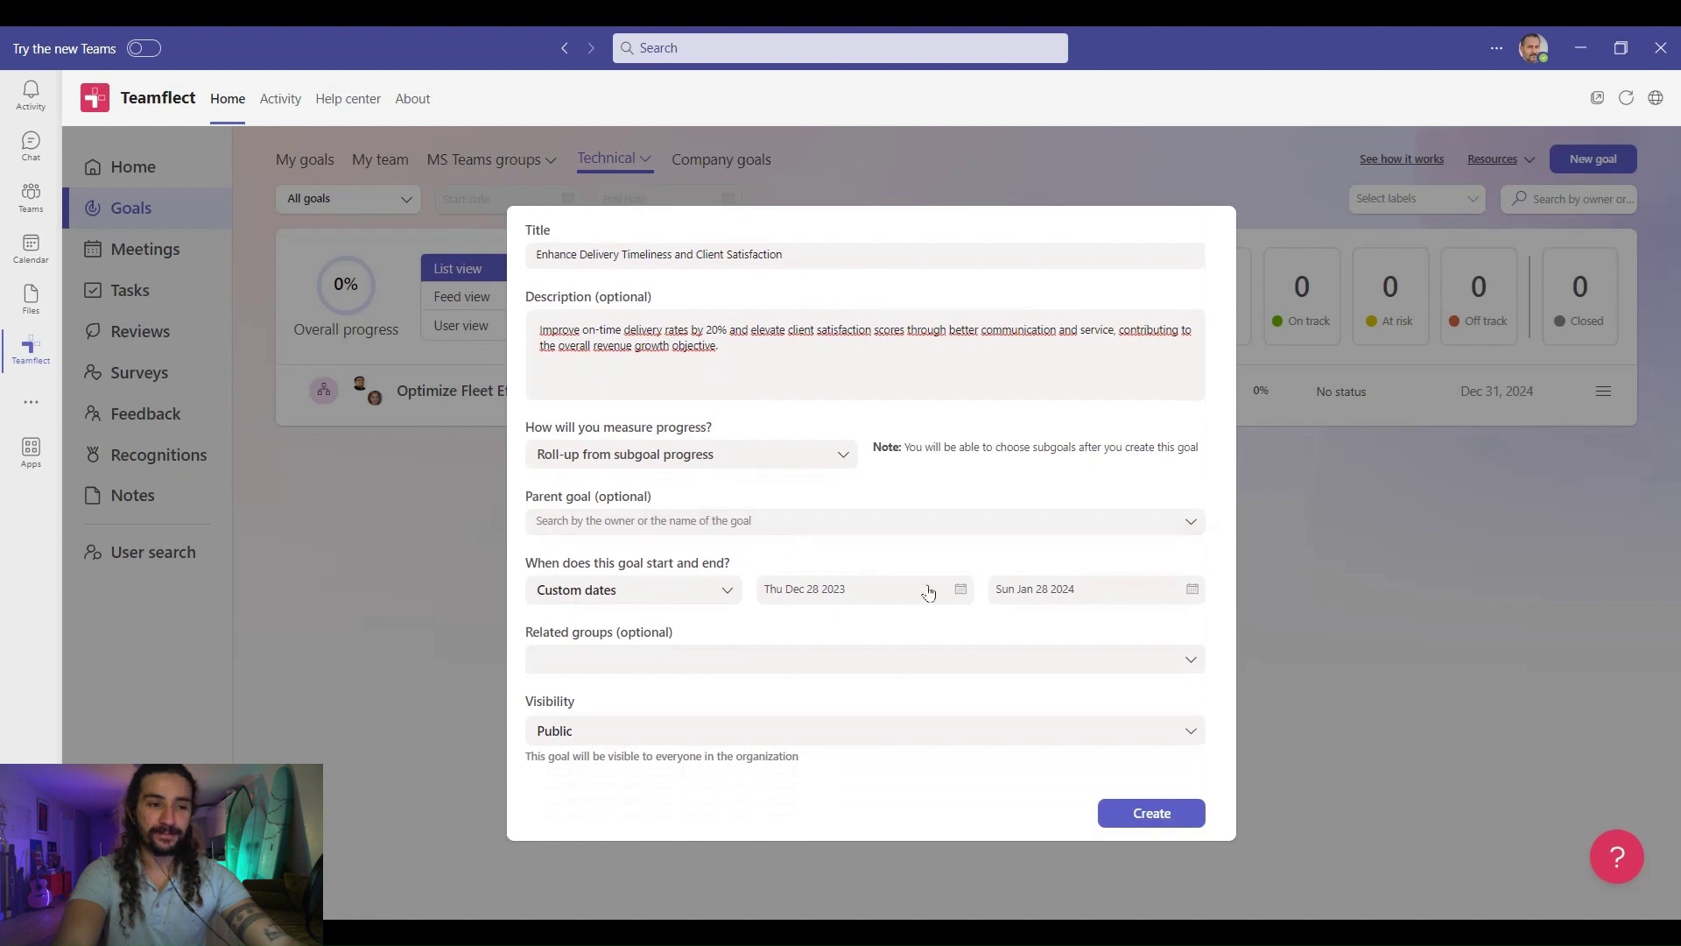
click(960, 589)
click(934, 632)
click(780, 688)
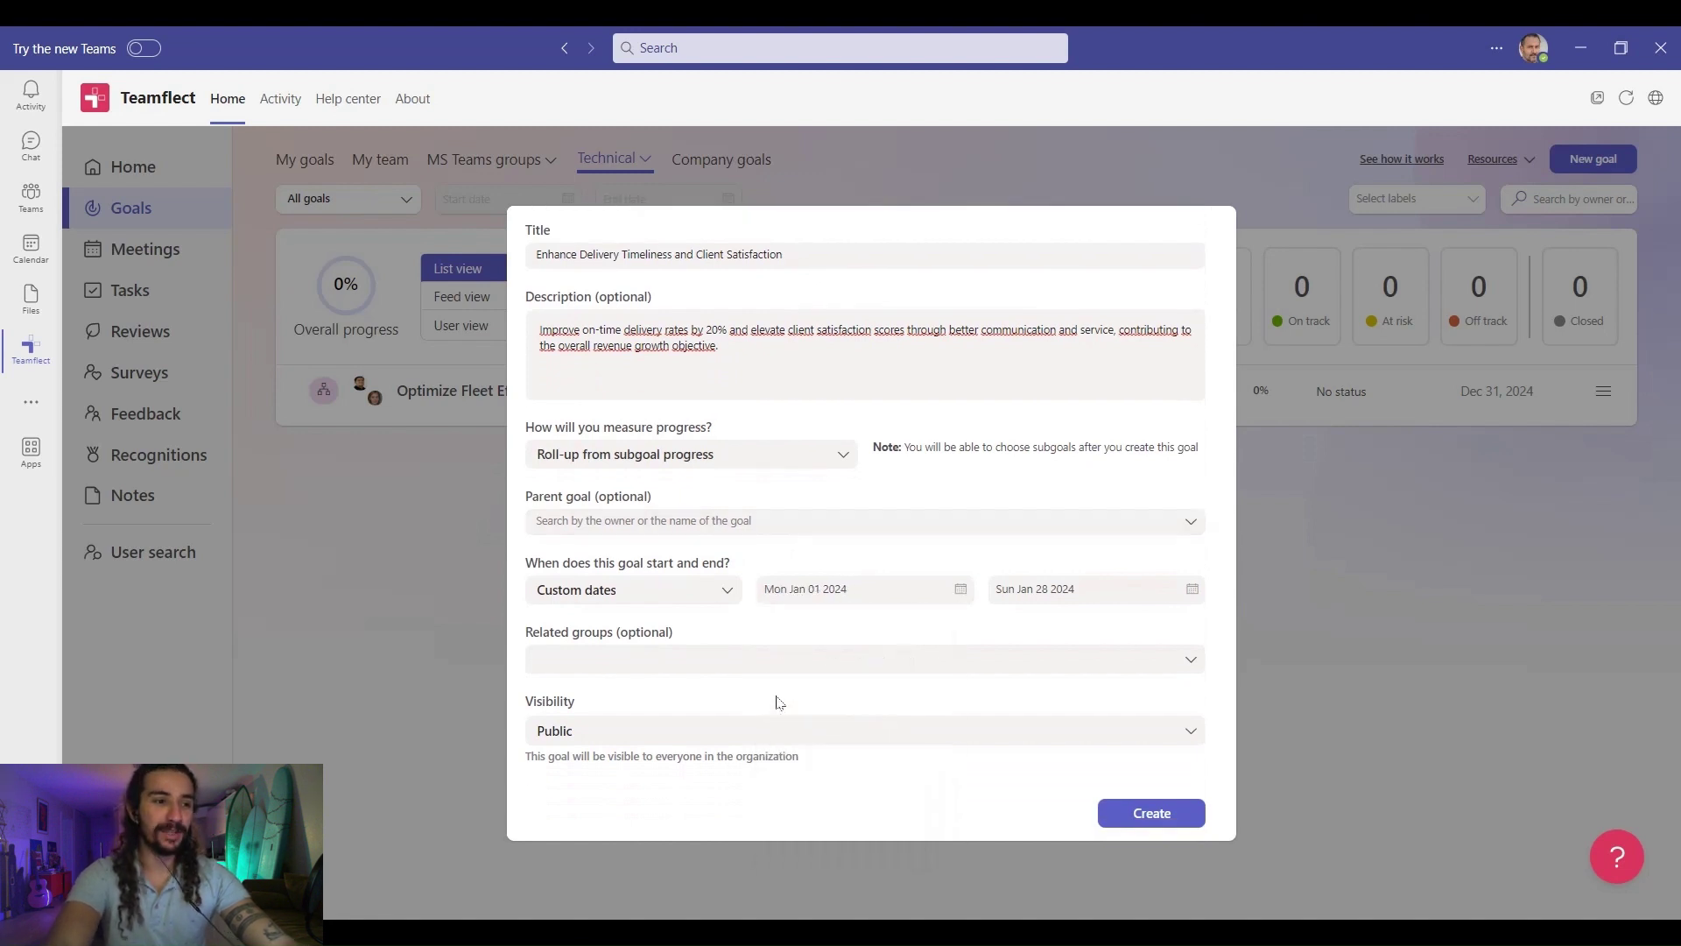
click(1191, 589)
scroll(1167, 632, down, 11)
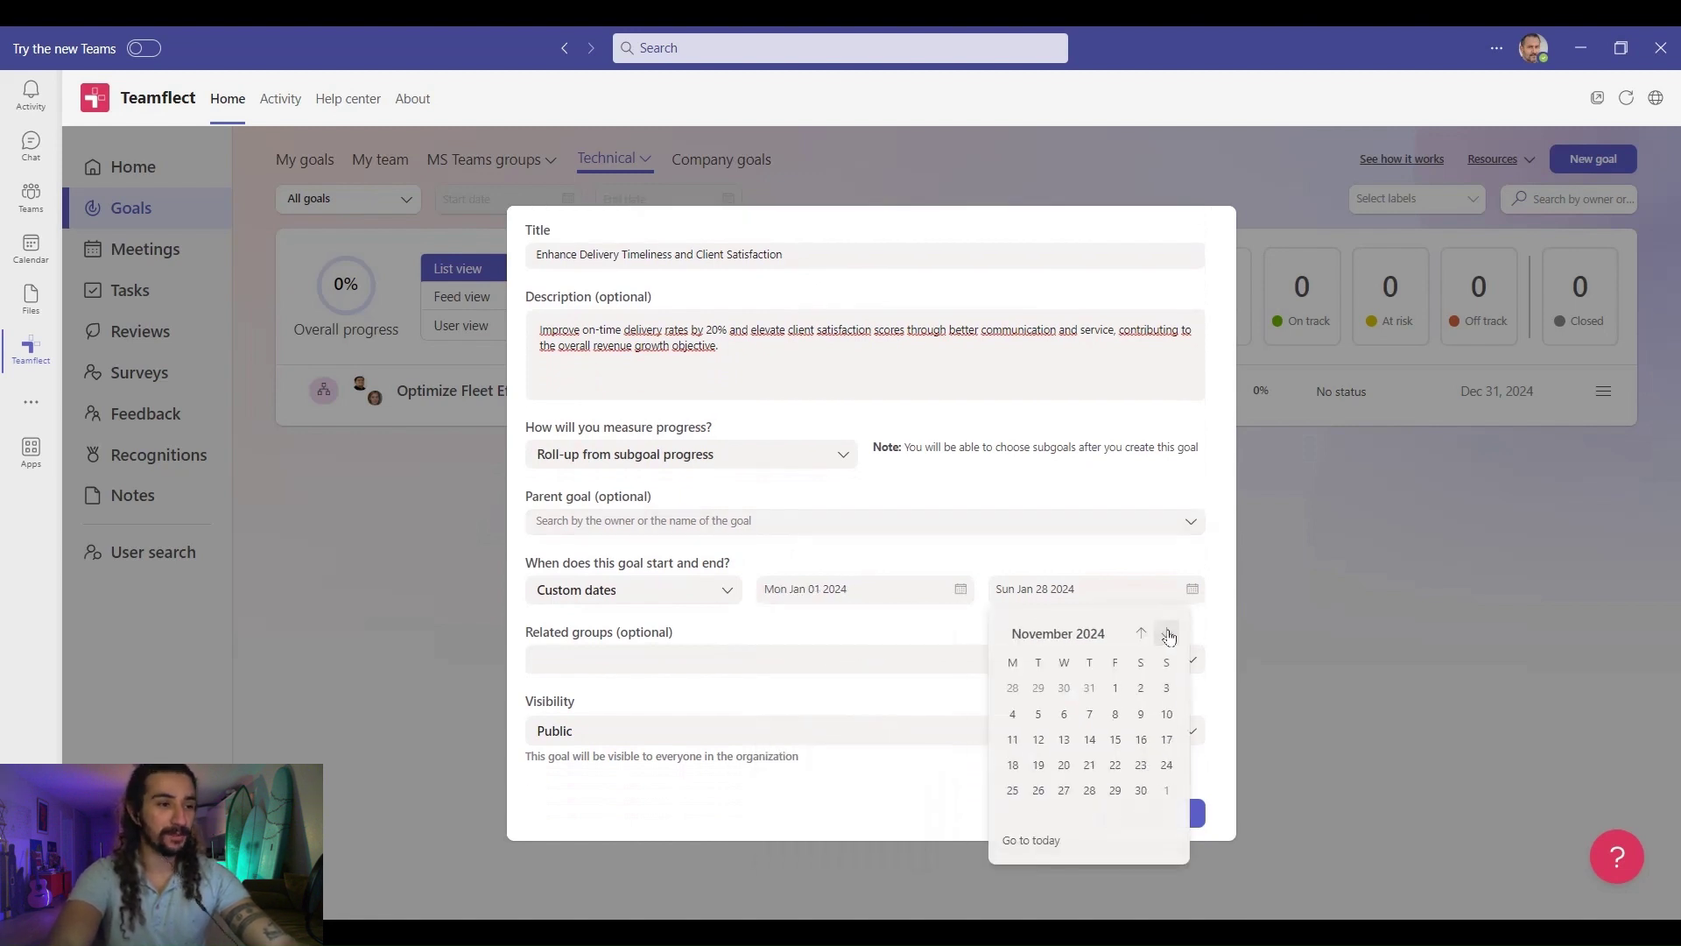
click(1039, 815)
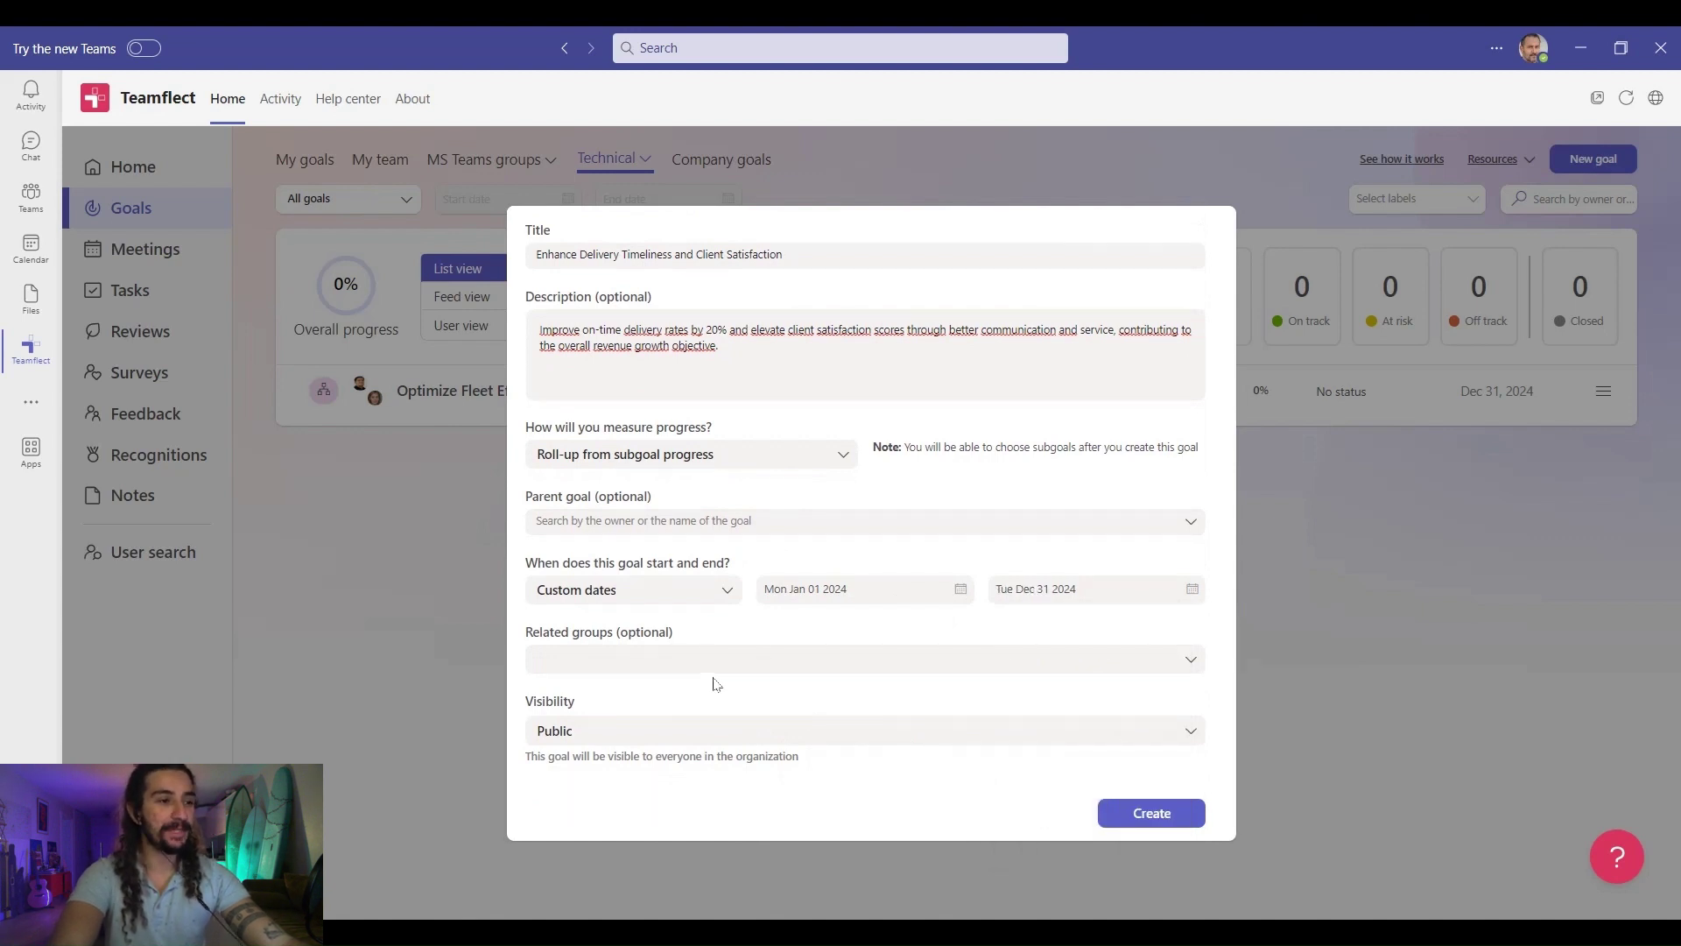
click(1139, 817)
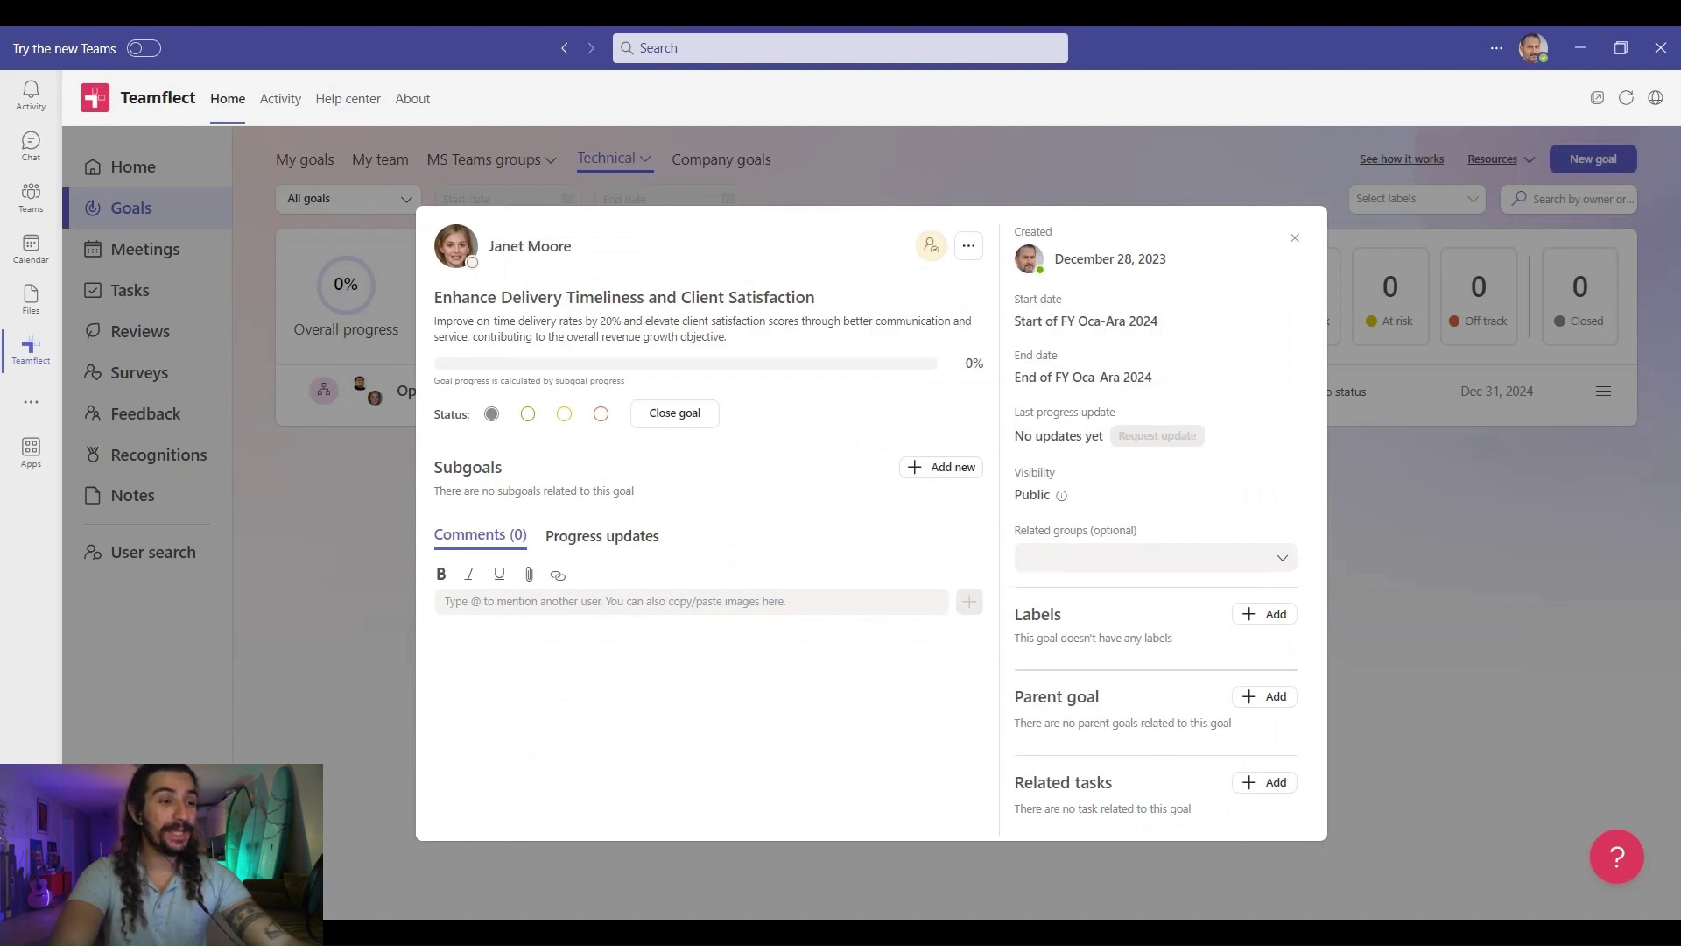
- Start a new subgoal assigned to the parent goal's owner and title it "Reduce Average Delivery Time by 15%"
click(930, 470)
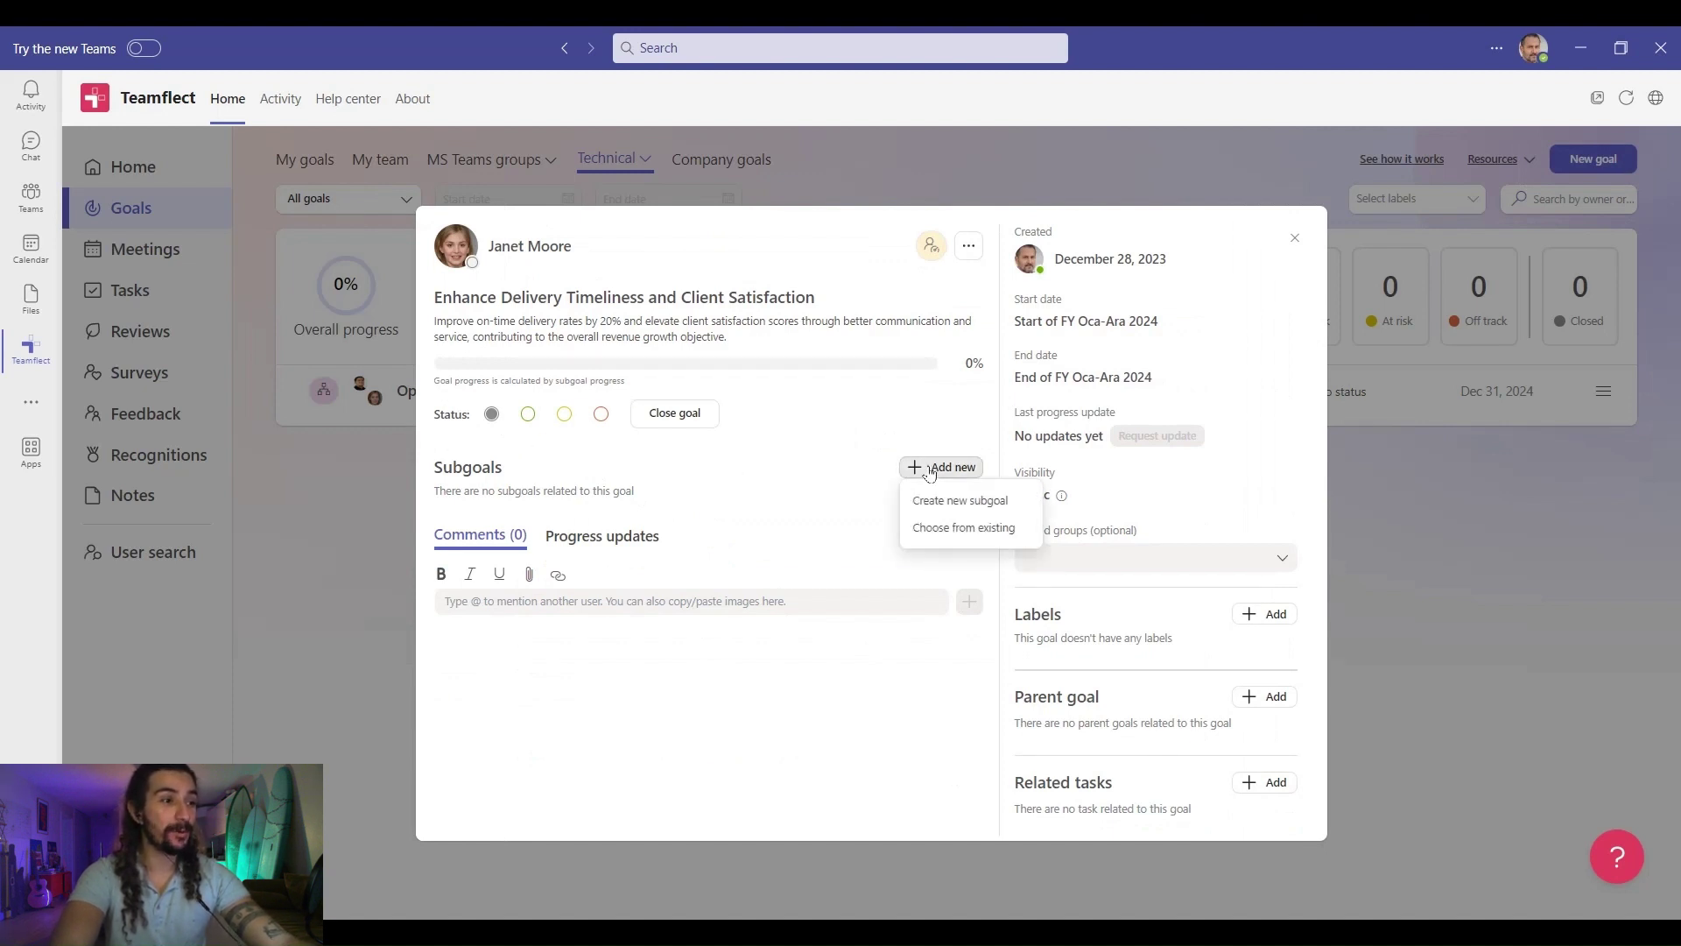
click(972, 503)
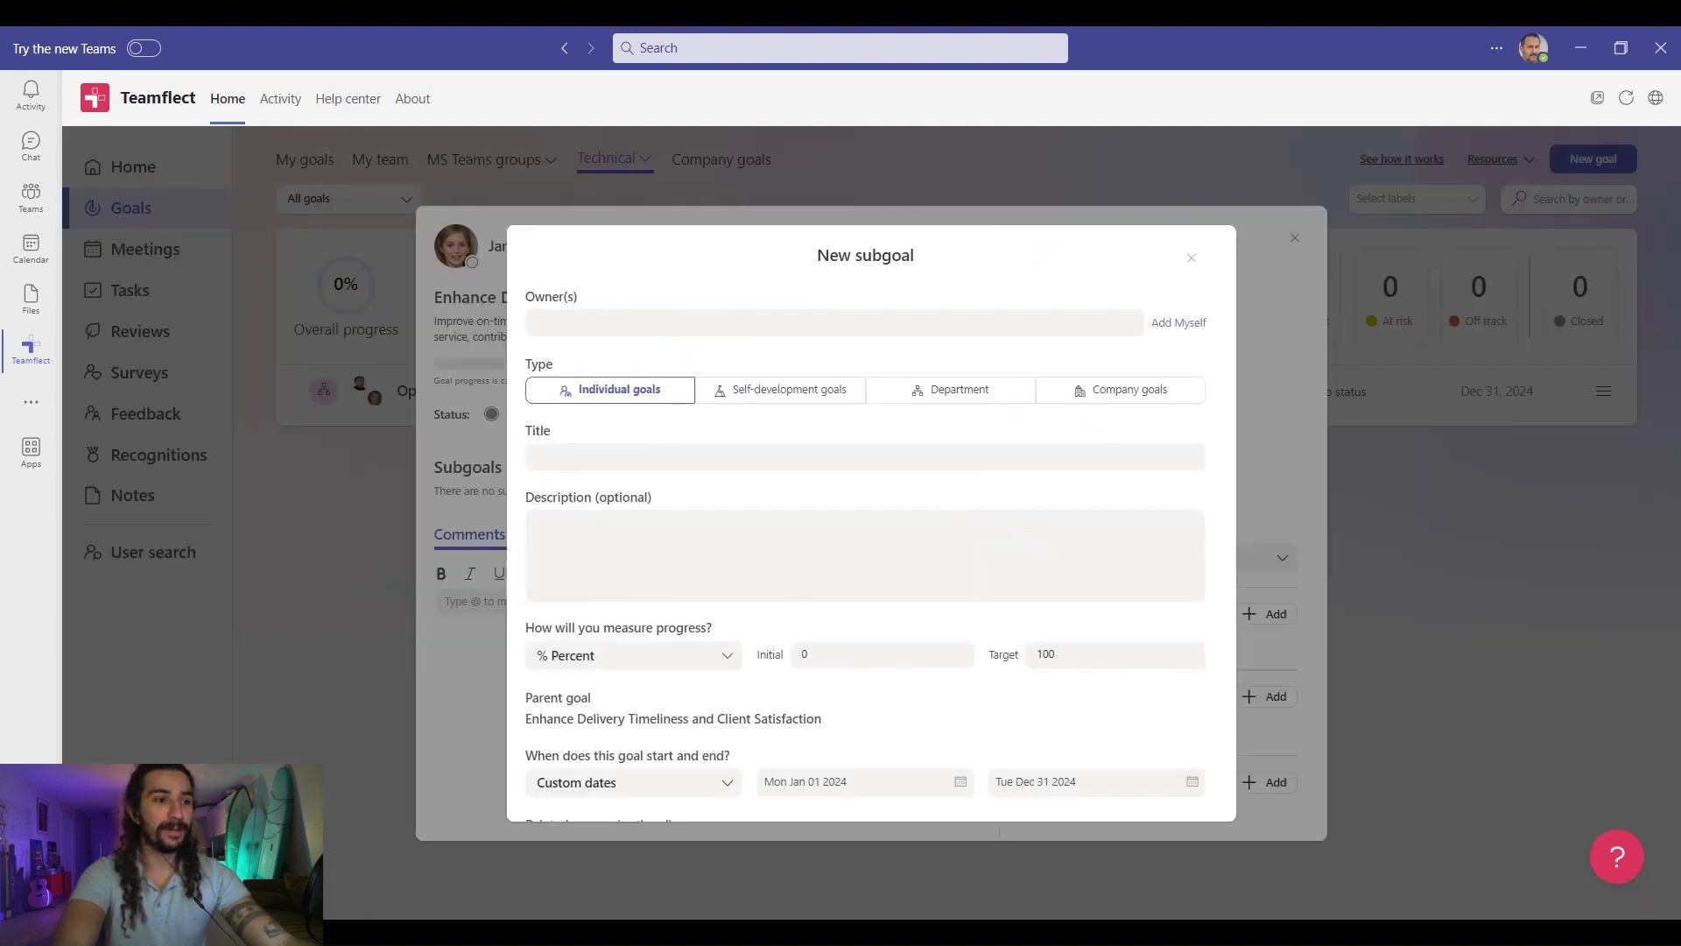
click(666, 323)
click(616, 613)
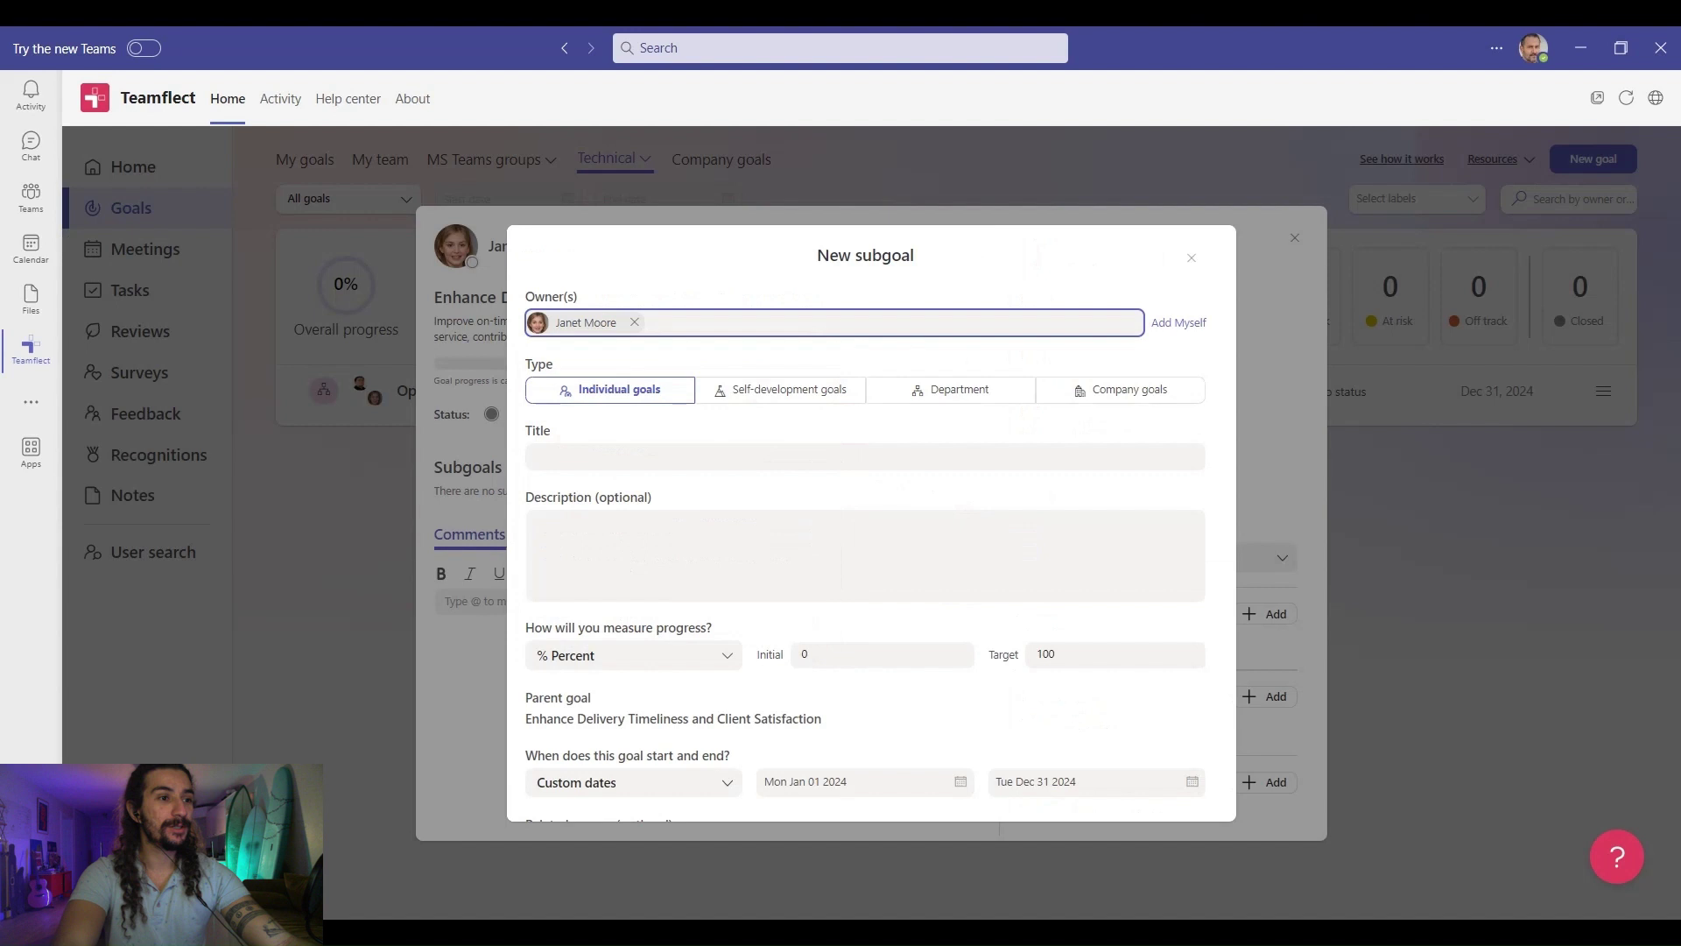
click(865, 456)
text(Reduce Average Delivery Time by 15%)
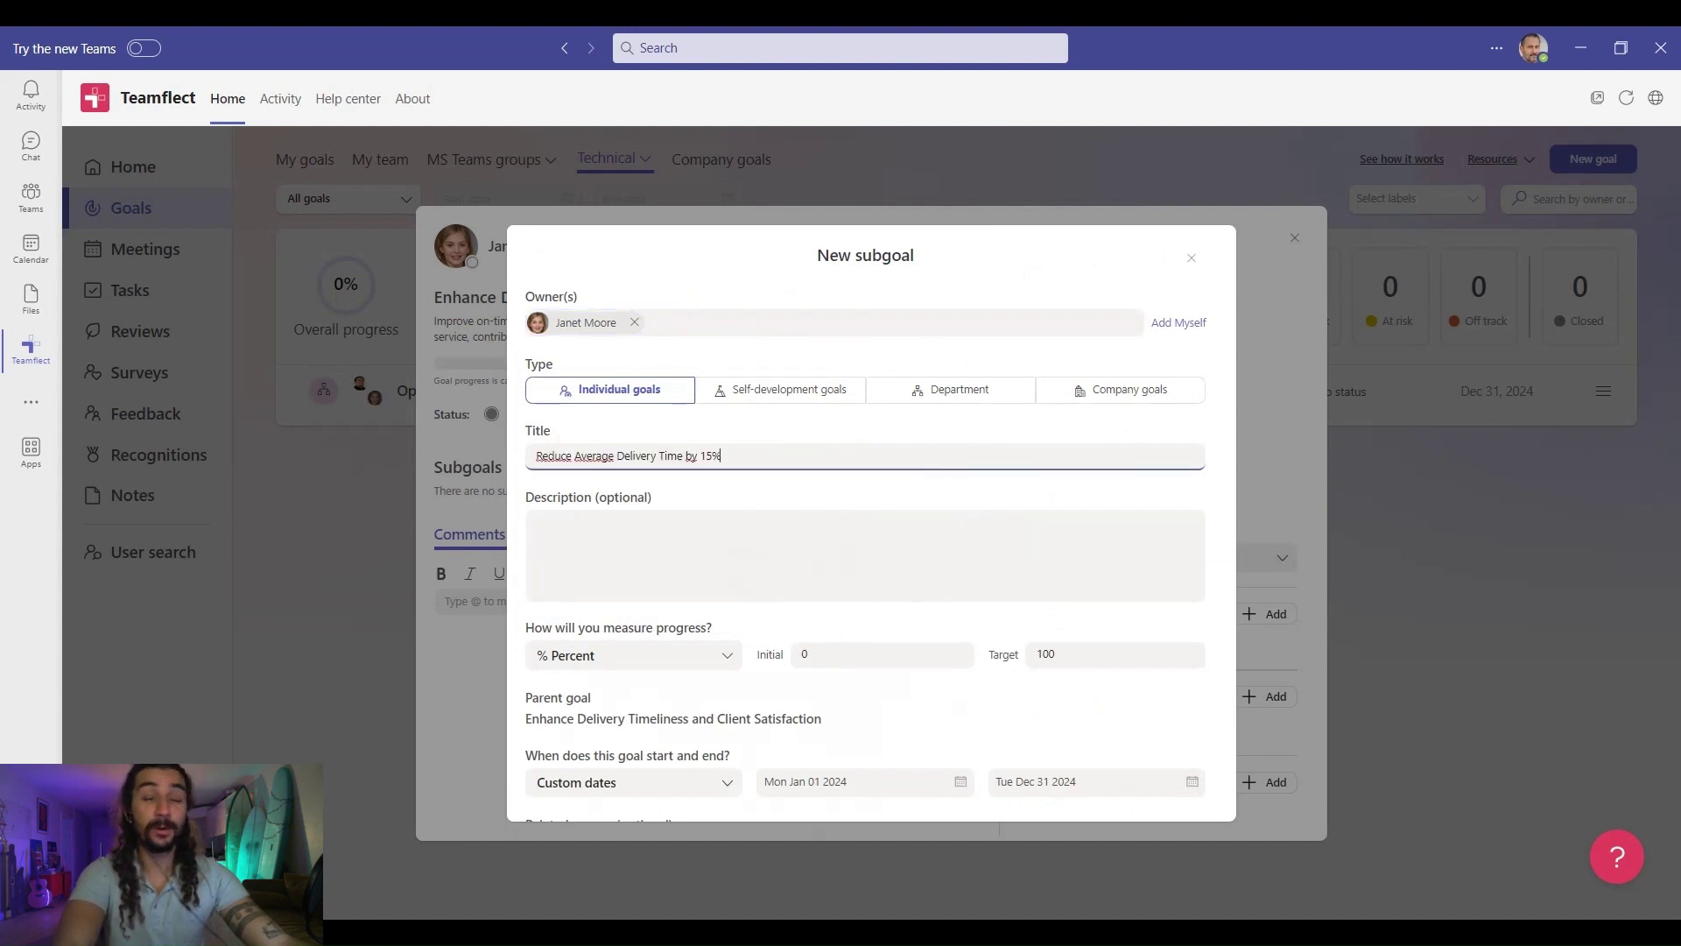
- Set the subgoal's percent target to 5 with a January 1, 2024 start date, and create the subgoal
click(1086, 655)
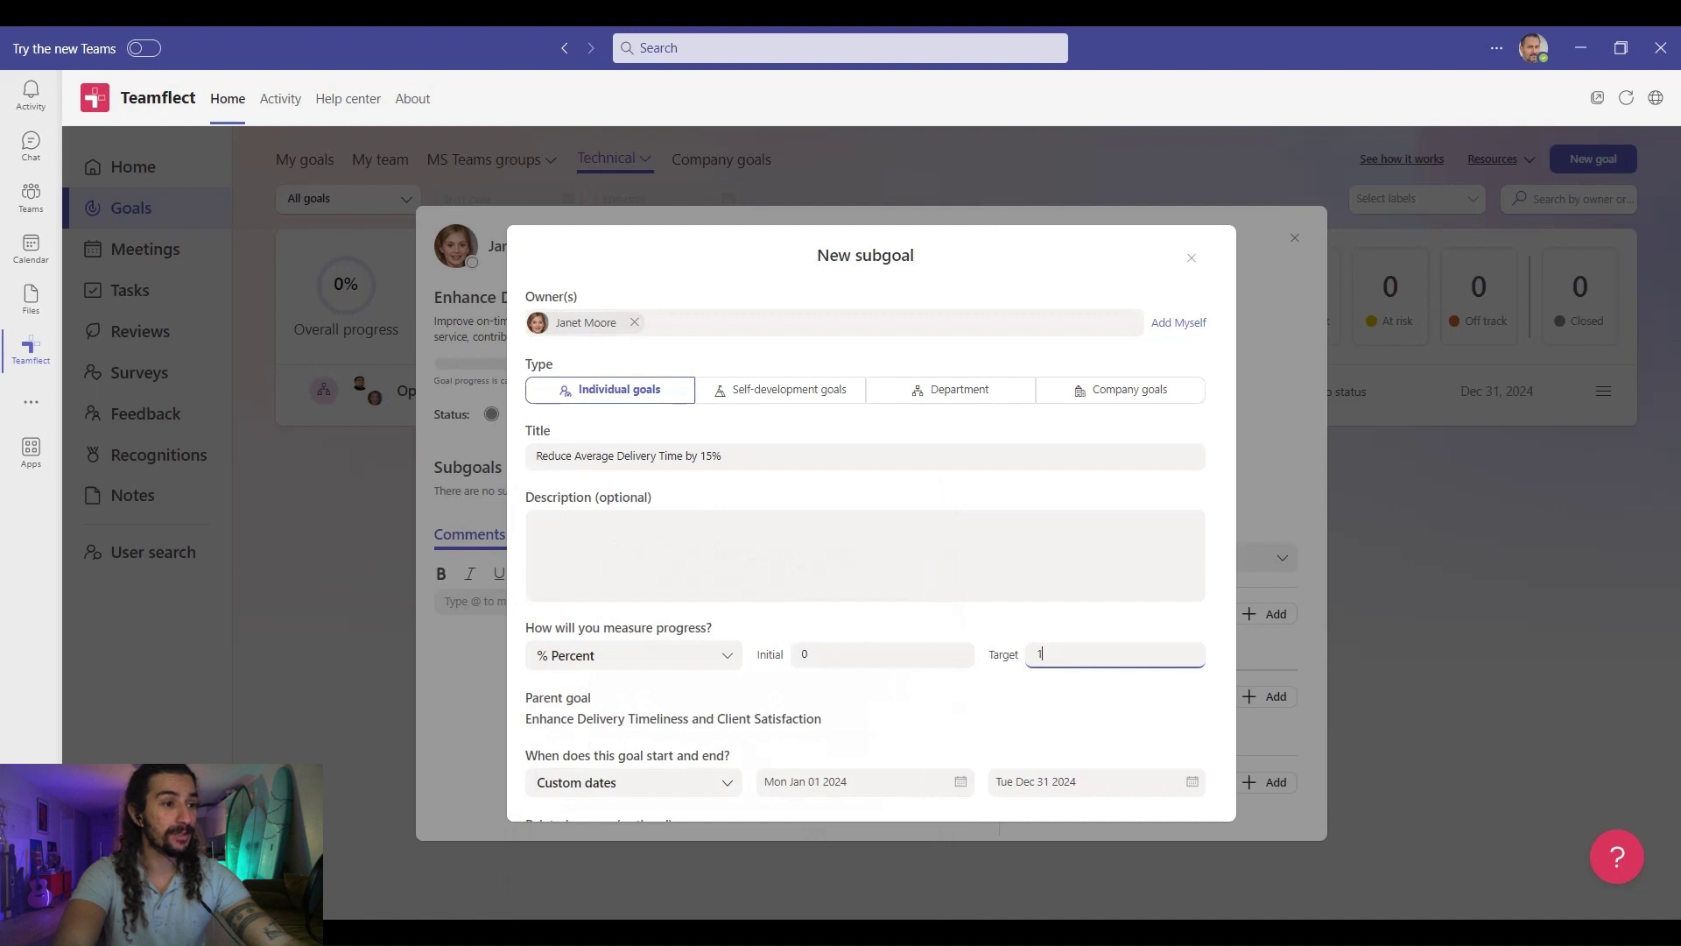
scroll(866, 521, down, 3)
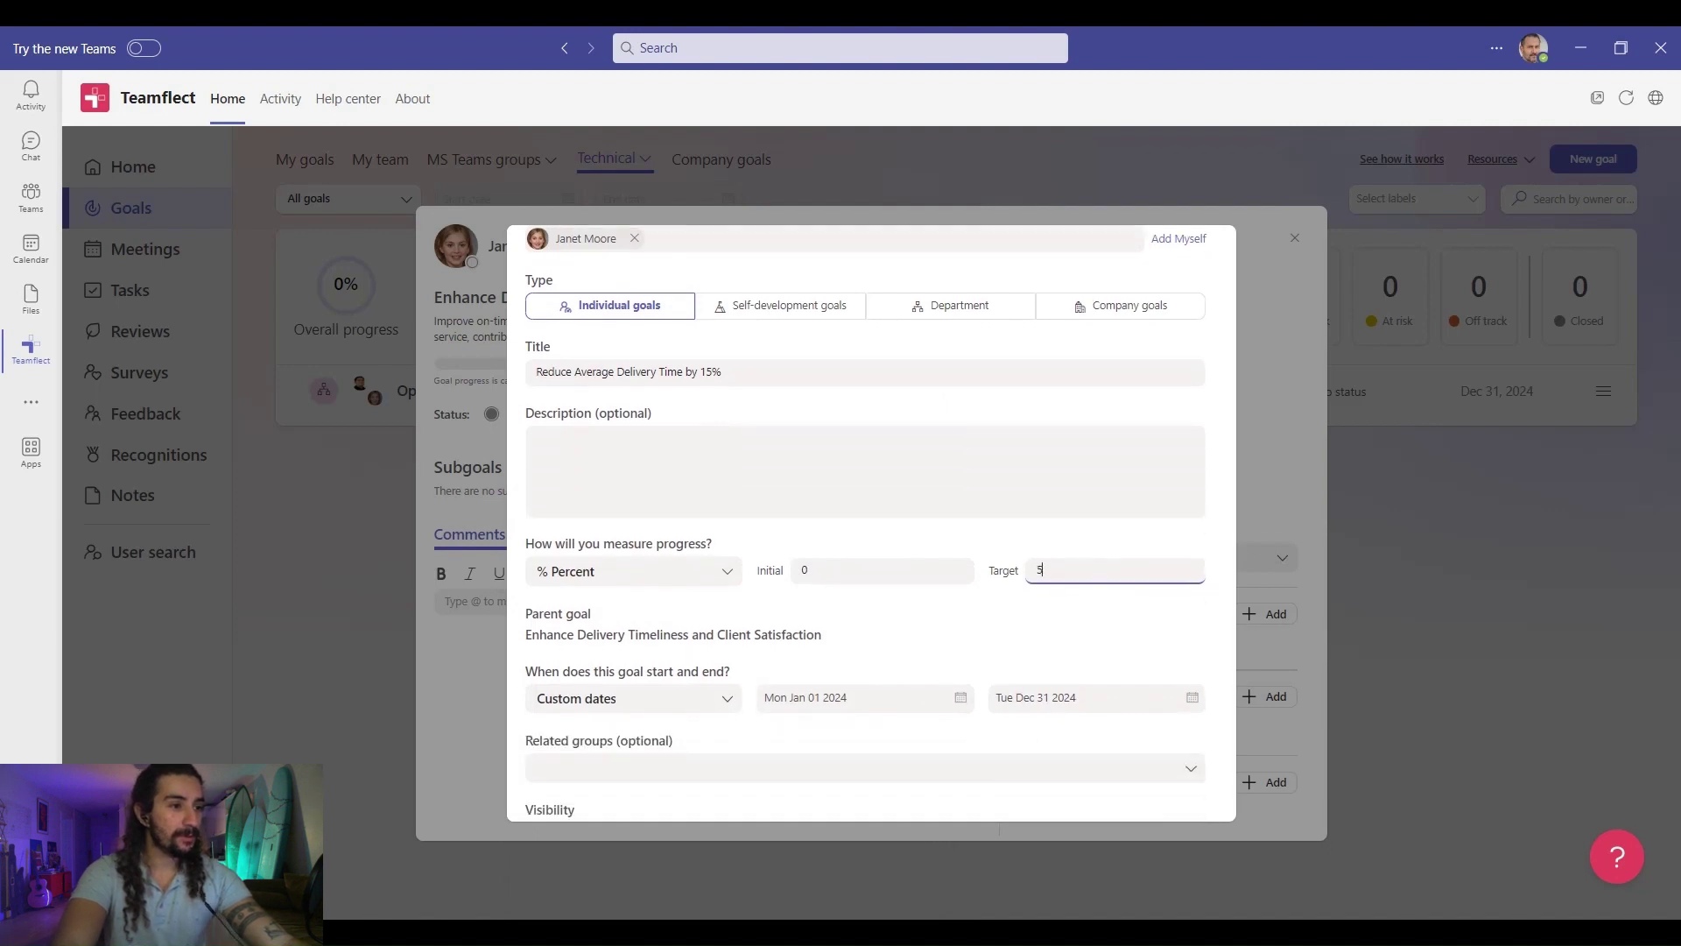
key(BackSpace)
key(BackSpace)
text(5)
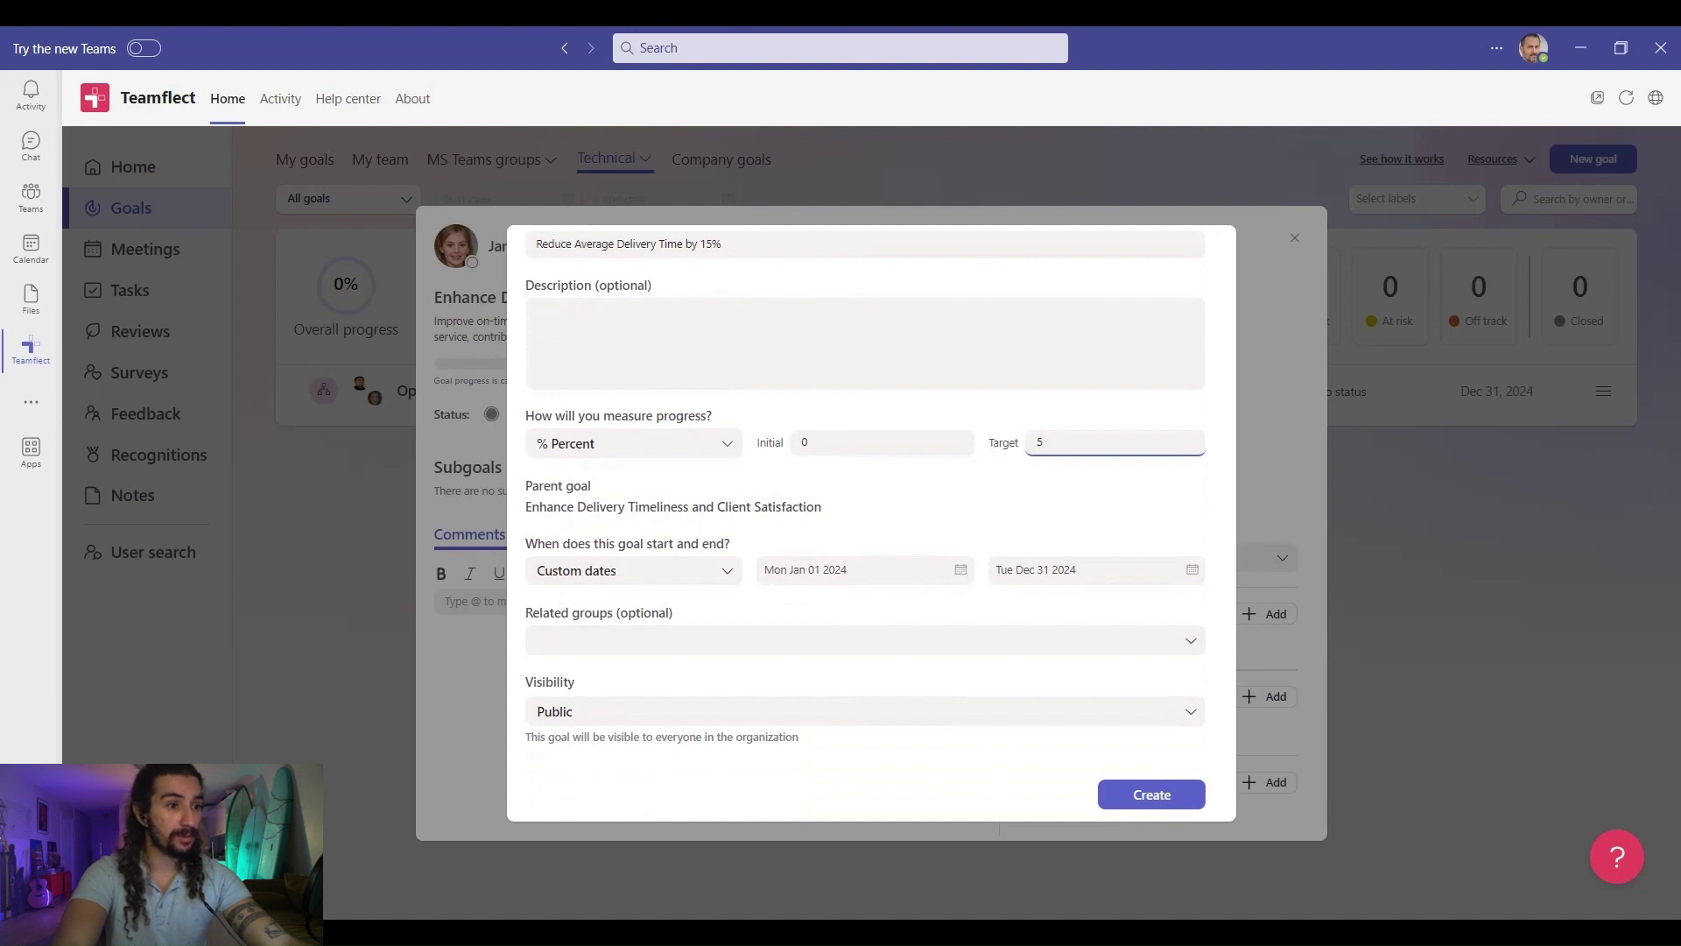
click(961, 571)
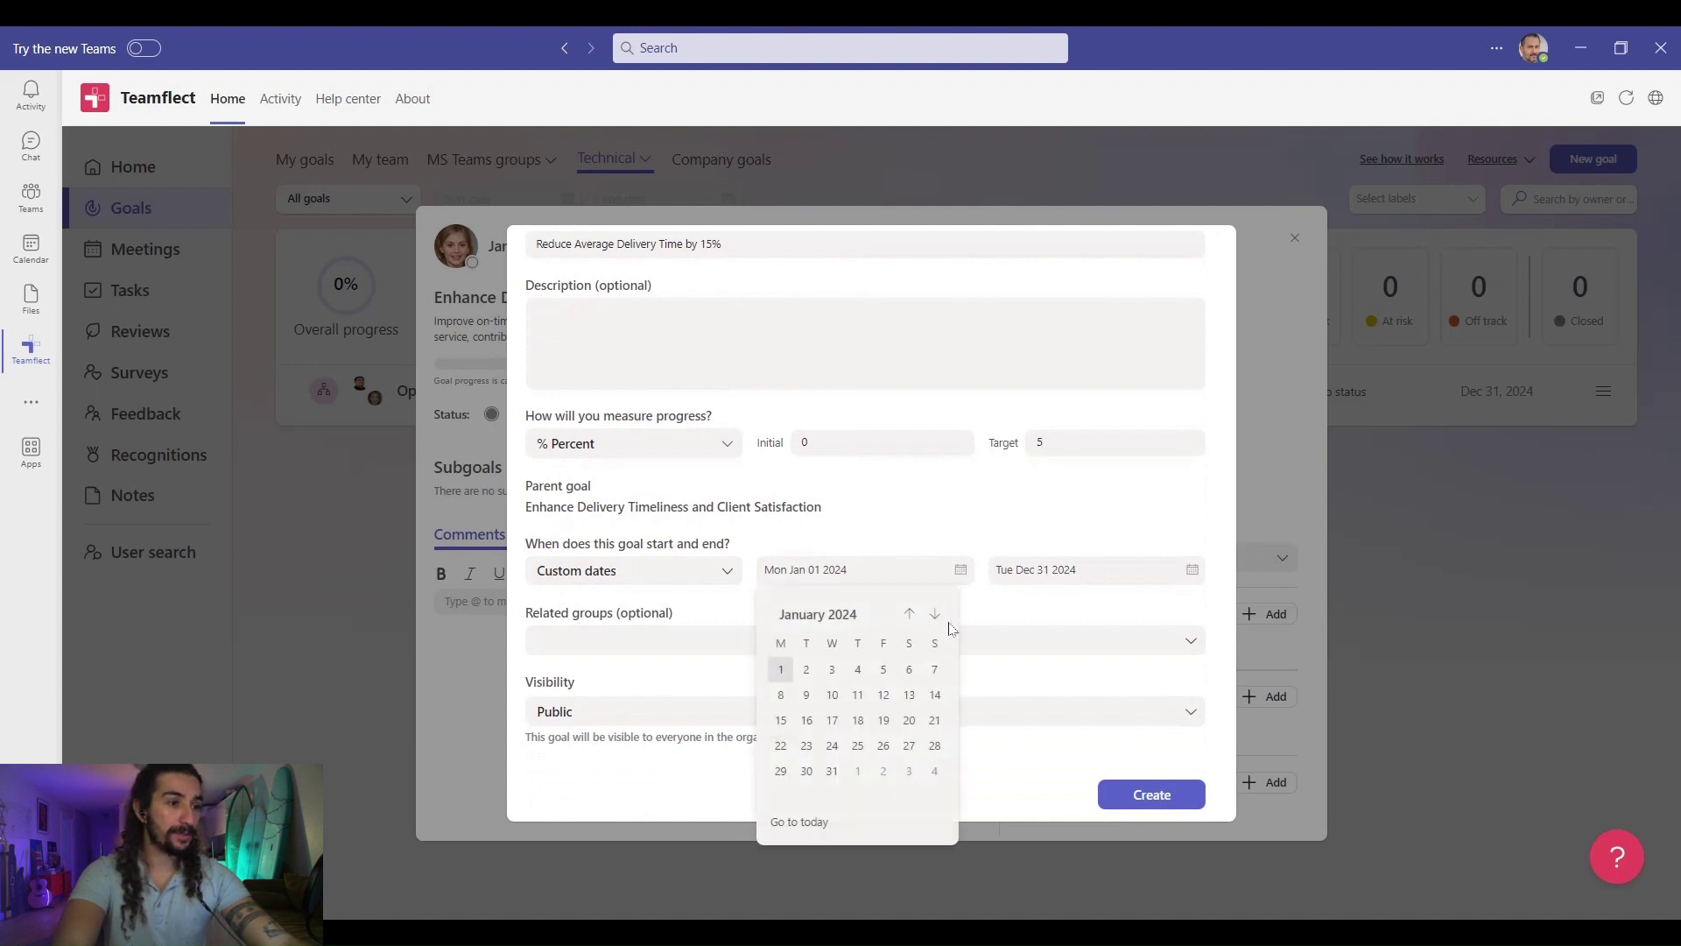
click(781, 671)
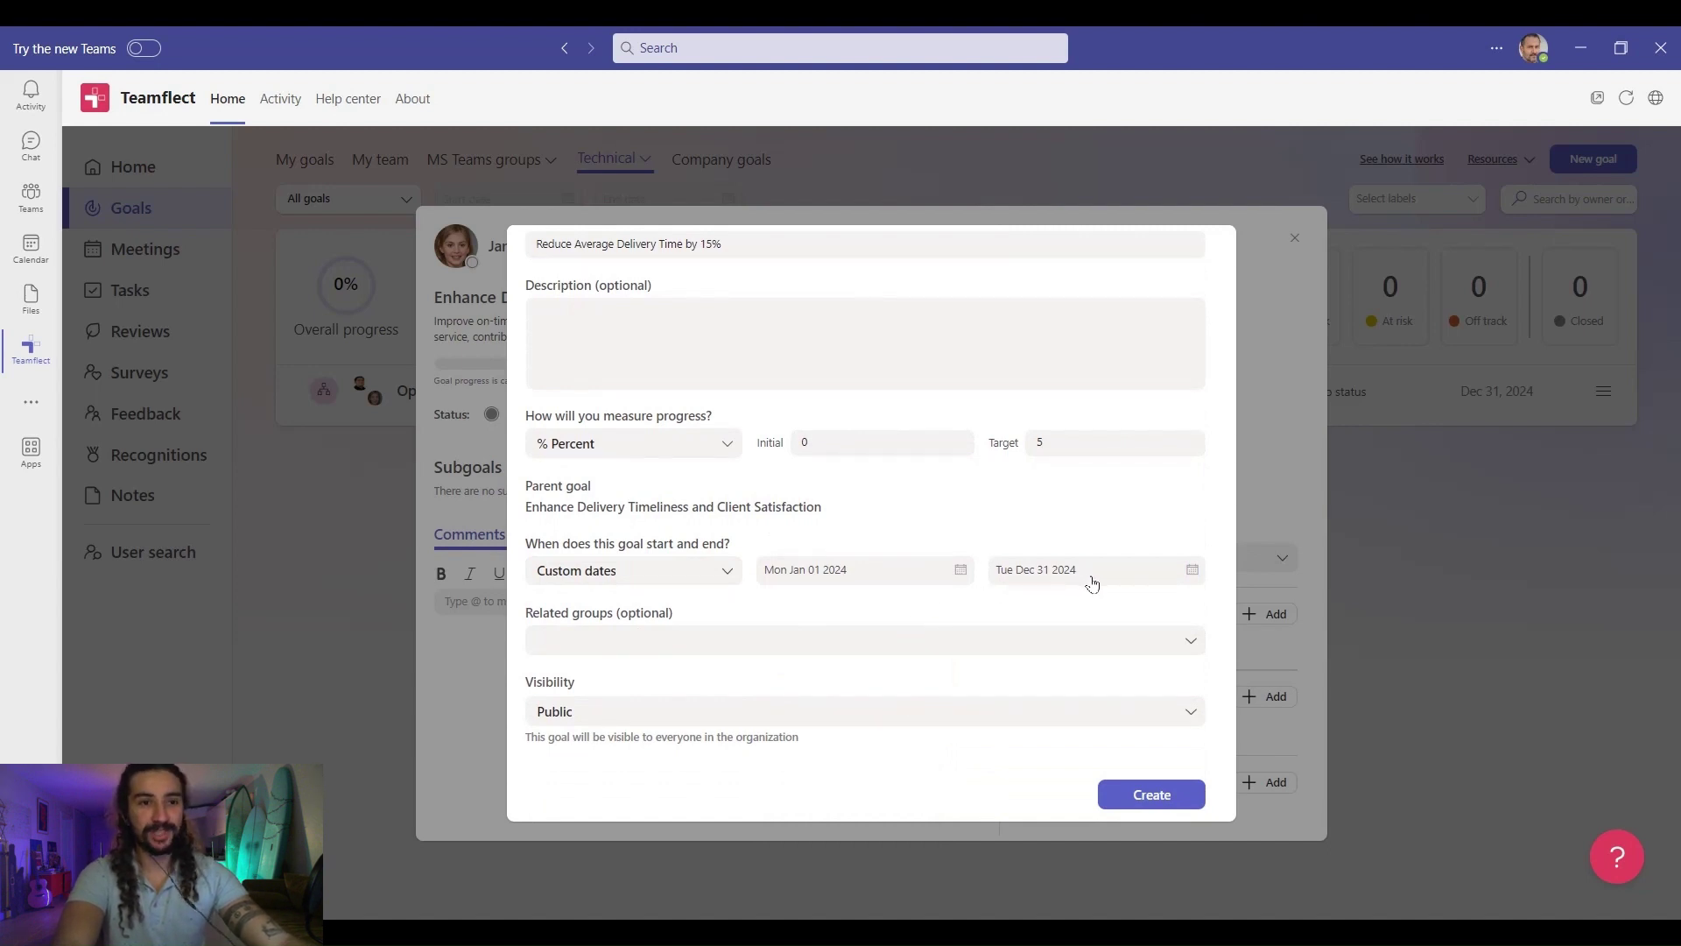
click(1147, 794)
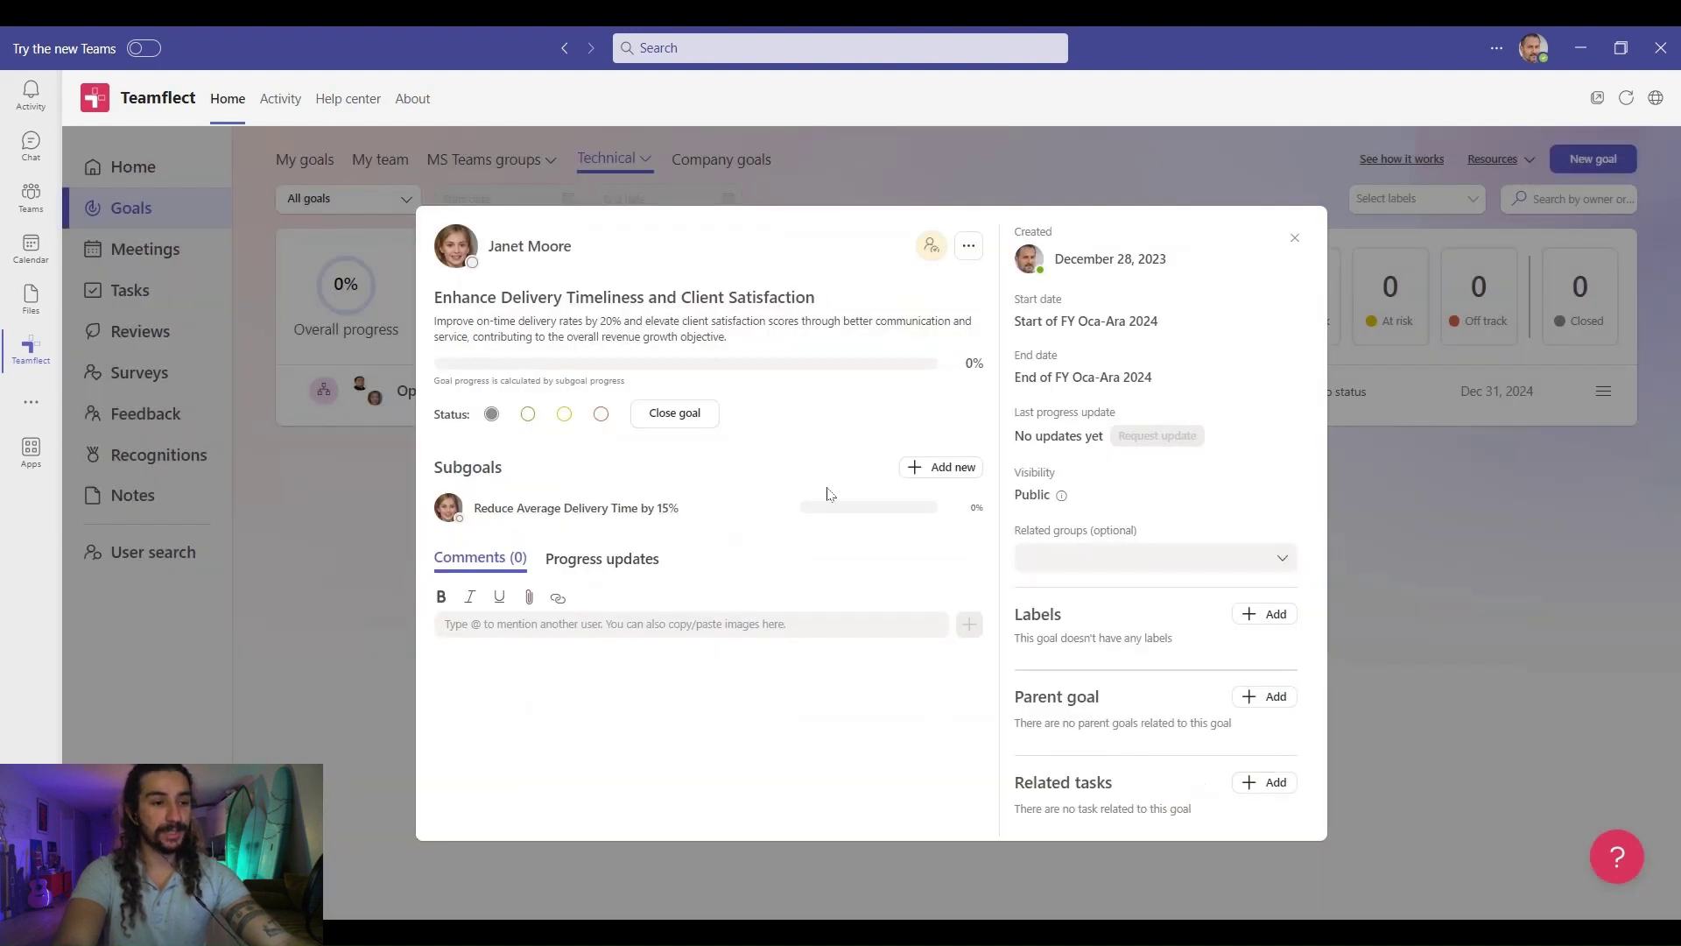
- Start a second subgoal for the same owner titled "Increase Customer Satisfaction Index by 25 Points"
click(939, 471)
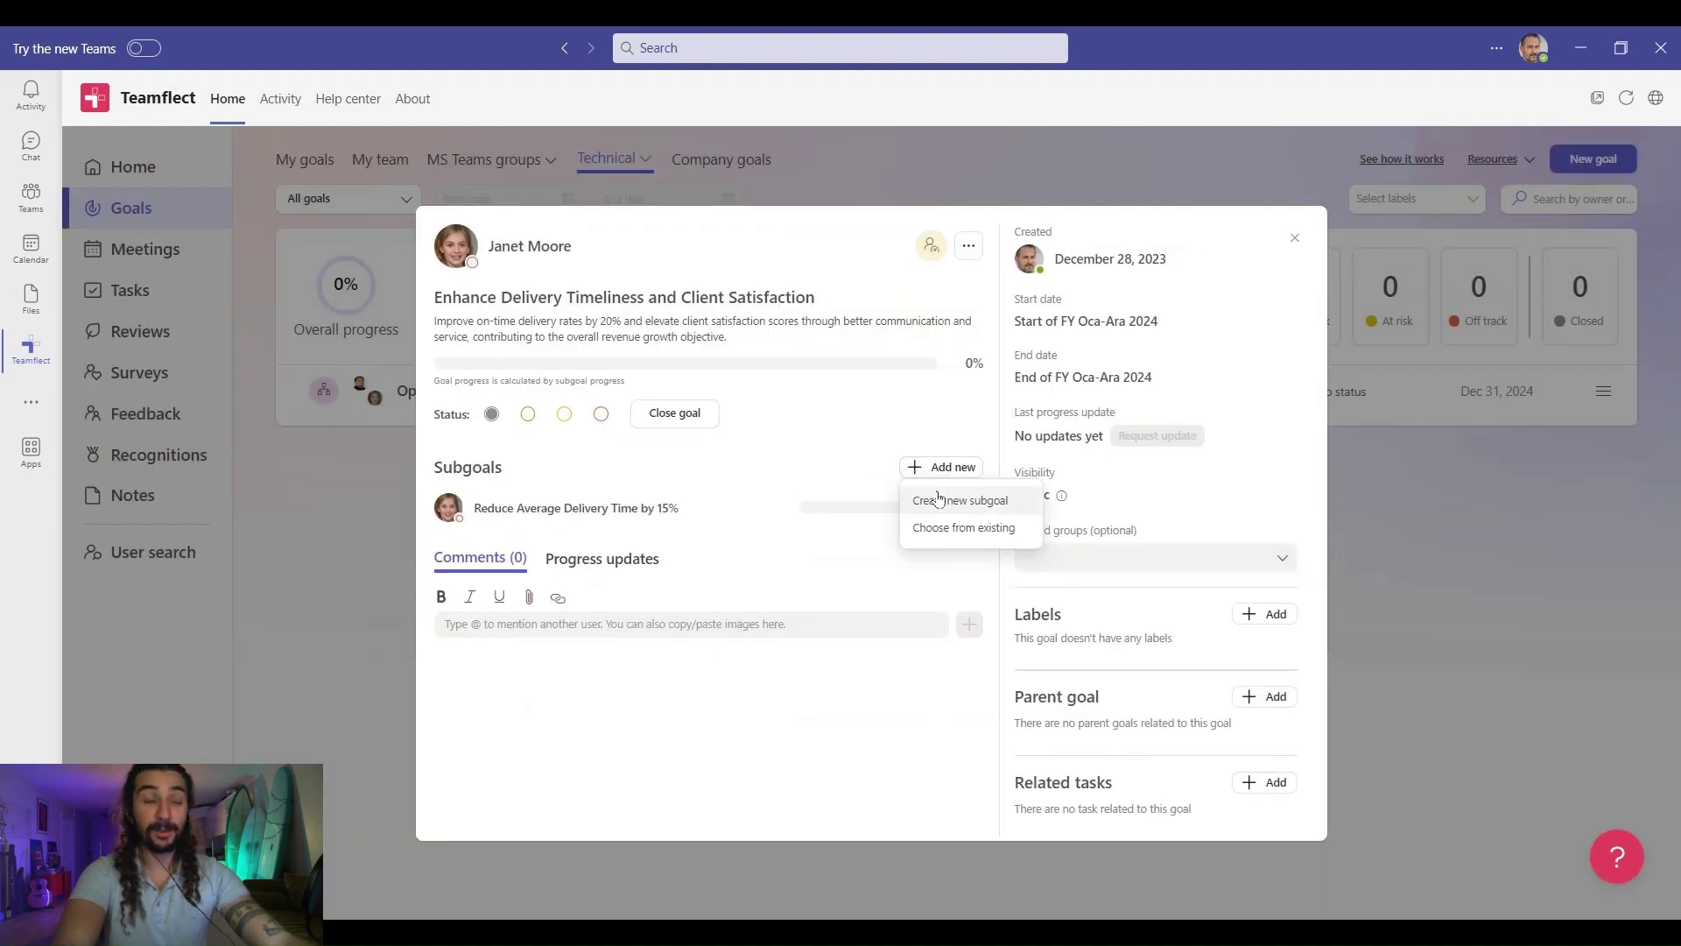
click(937, 497)
click(604, 319)
click(601, 612)
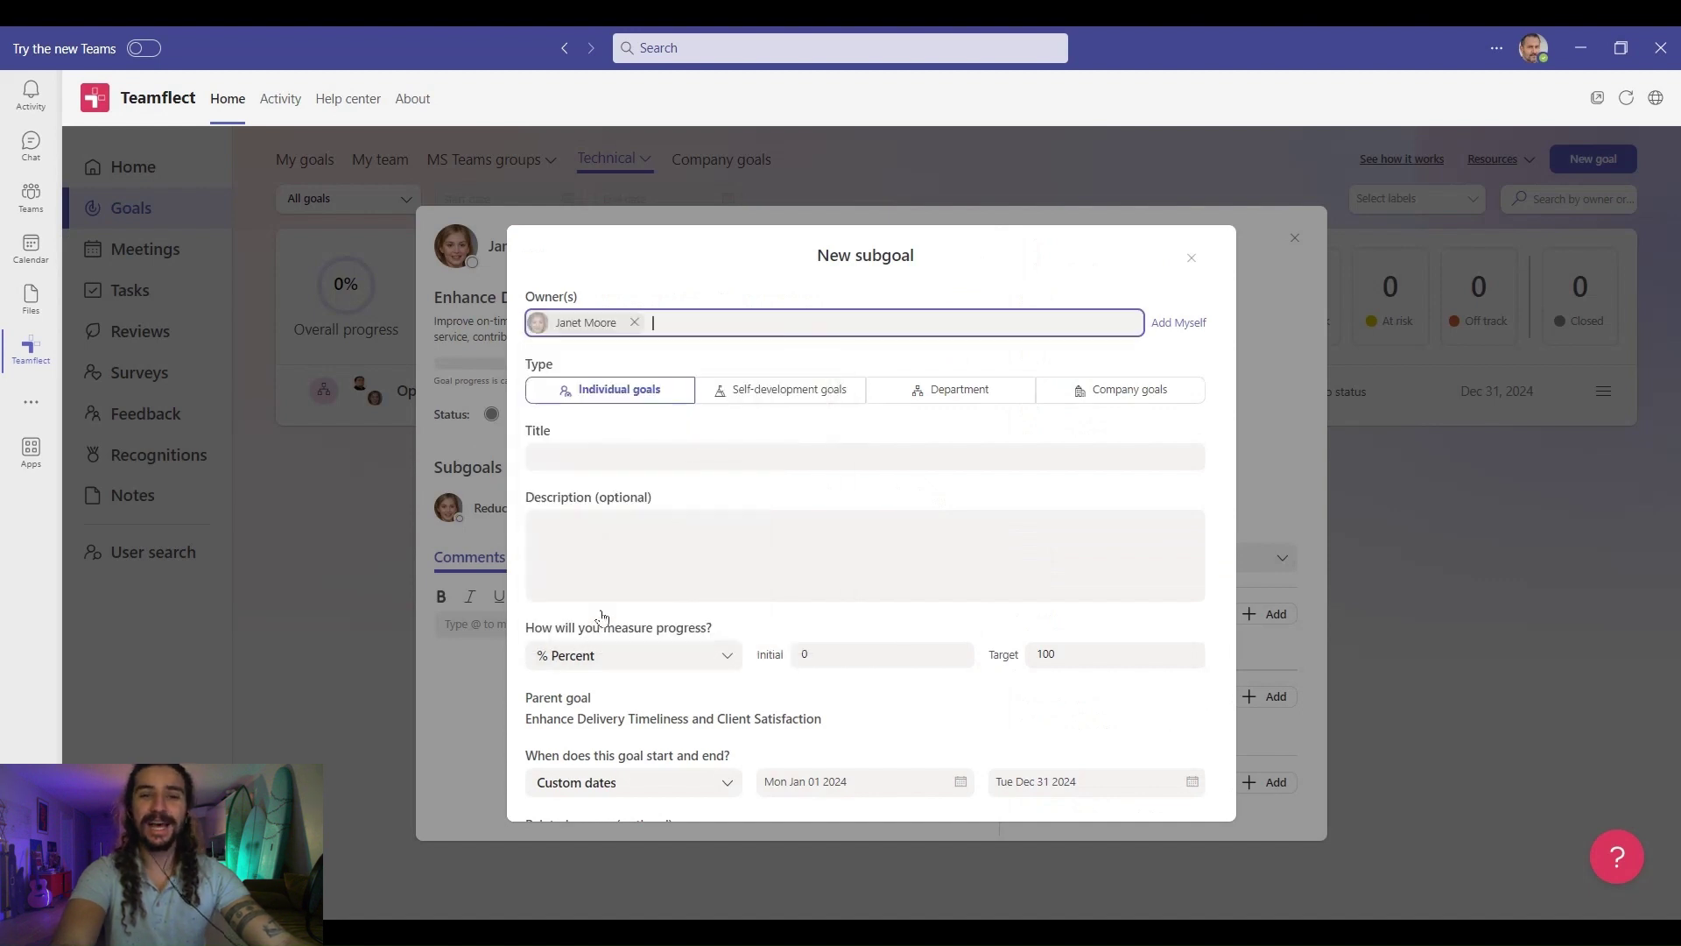
click(591, 456)
text(Increase Customer Satisfaction Index by 25 Points)
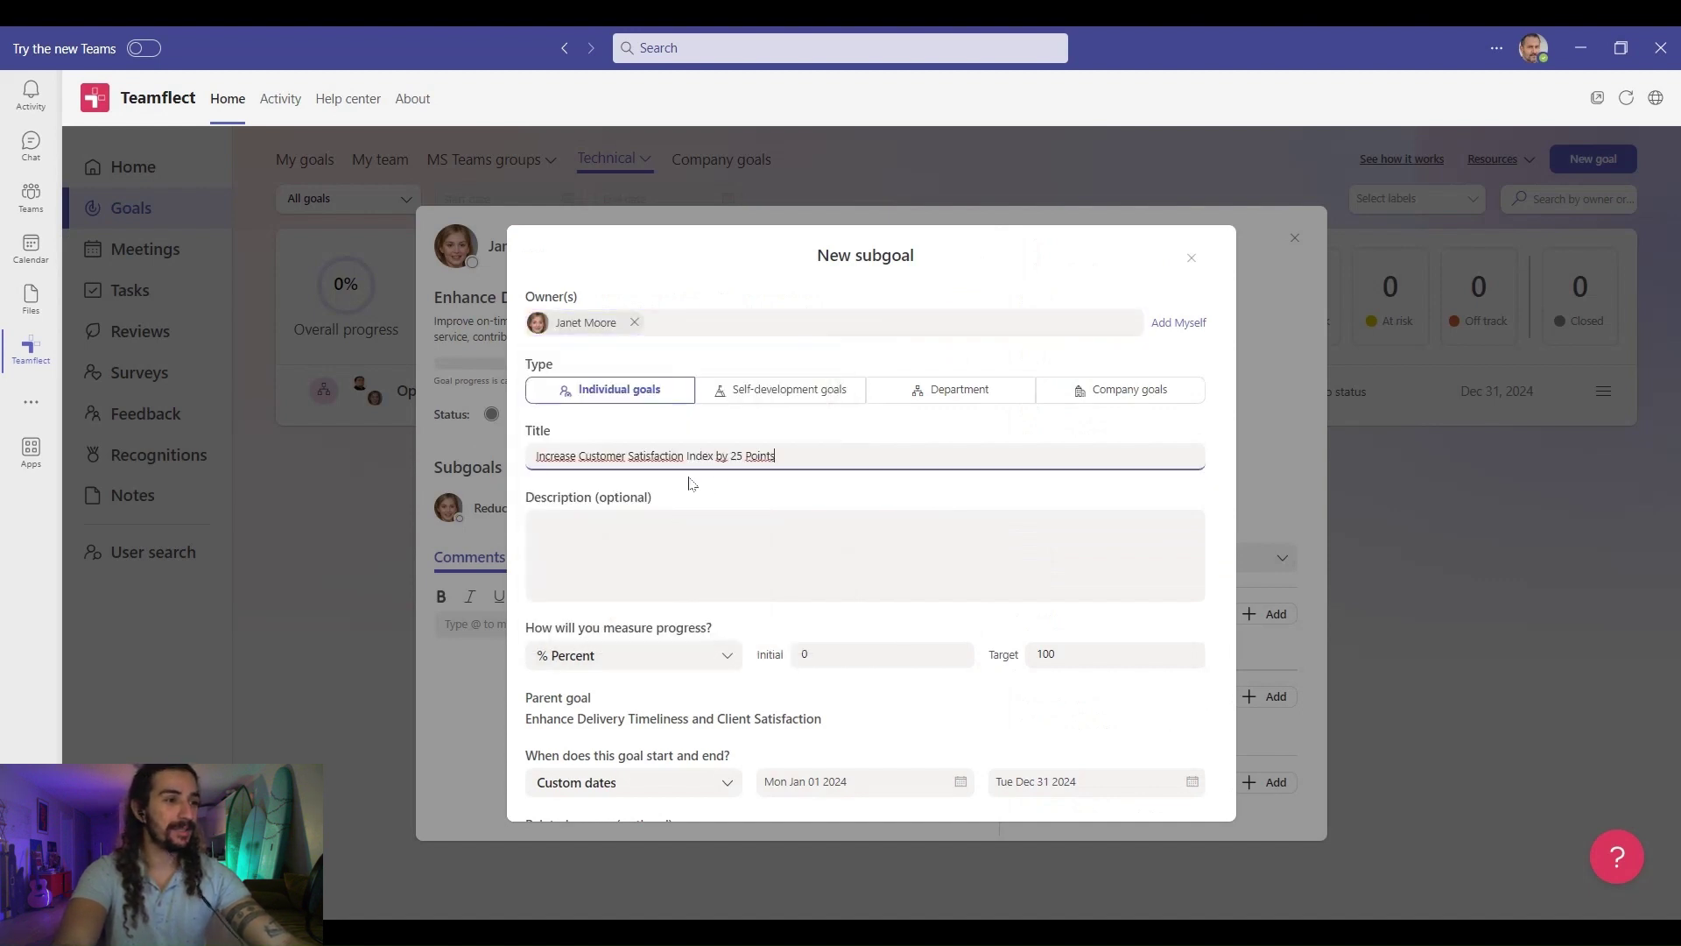
- Measure the customer satisfaction subgoal by "# Value" with a target of 25 and create it
click(632, 655)
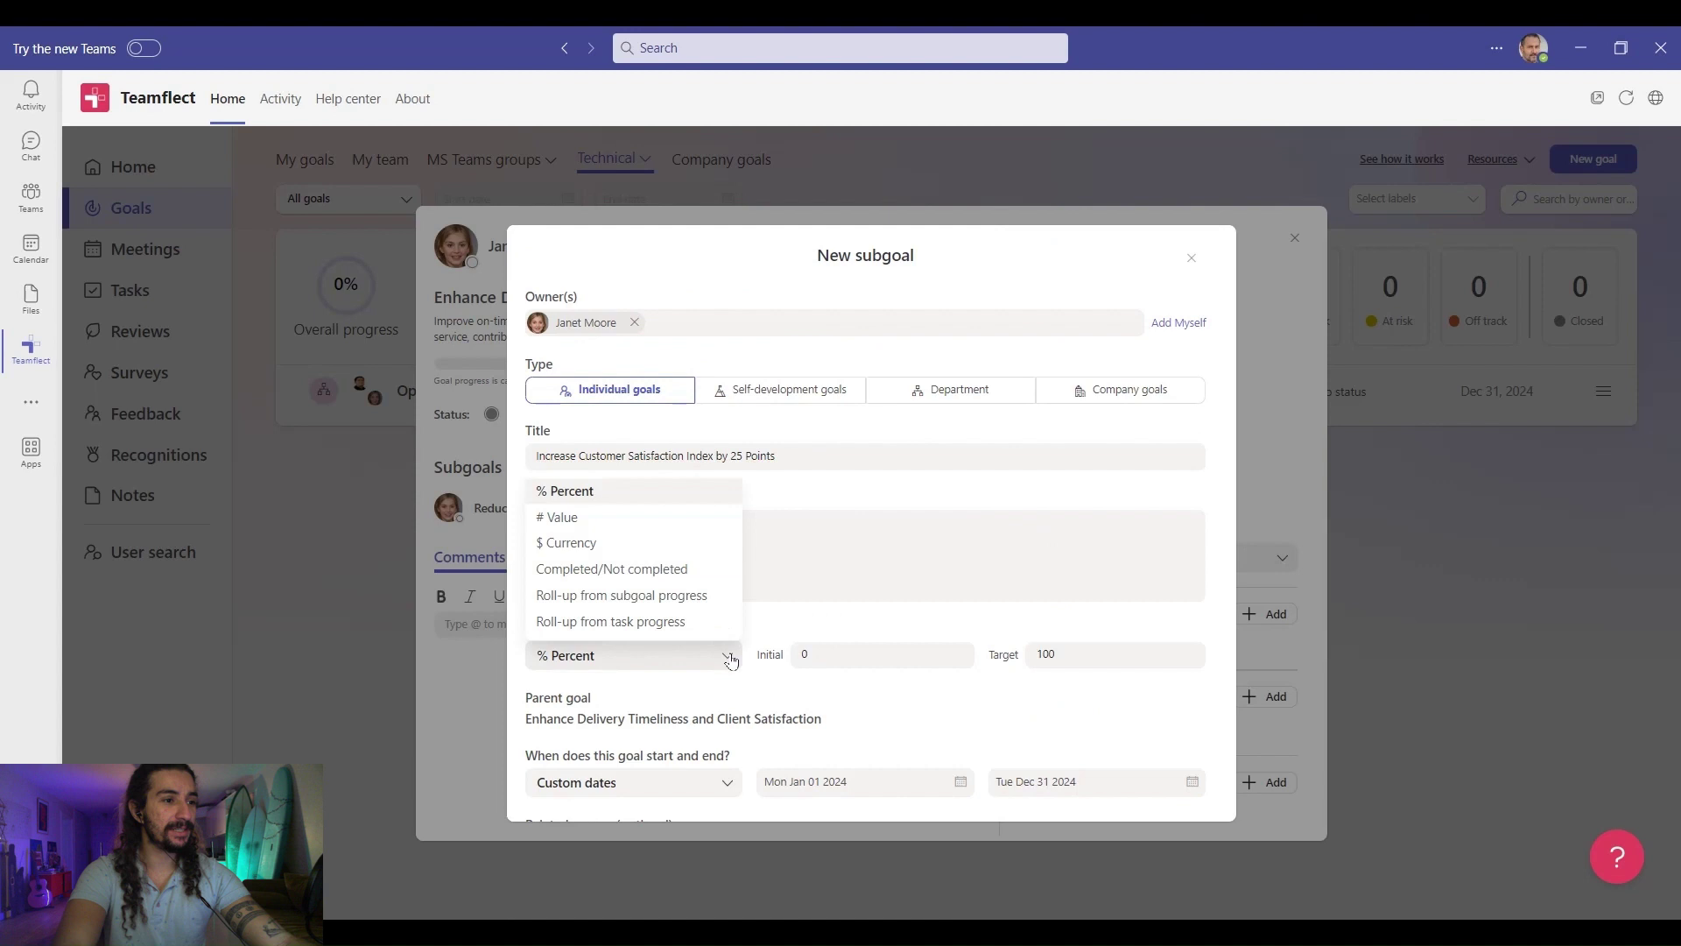
click(620, 524)
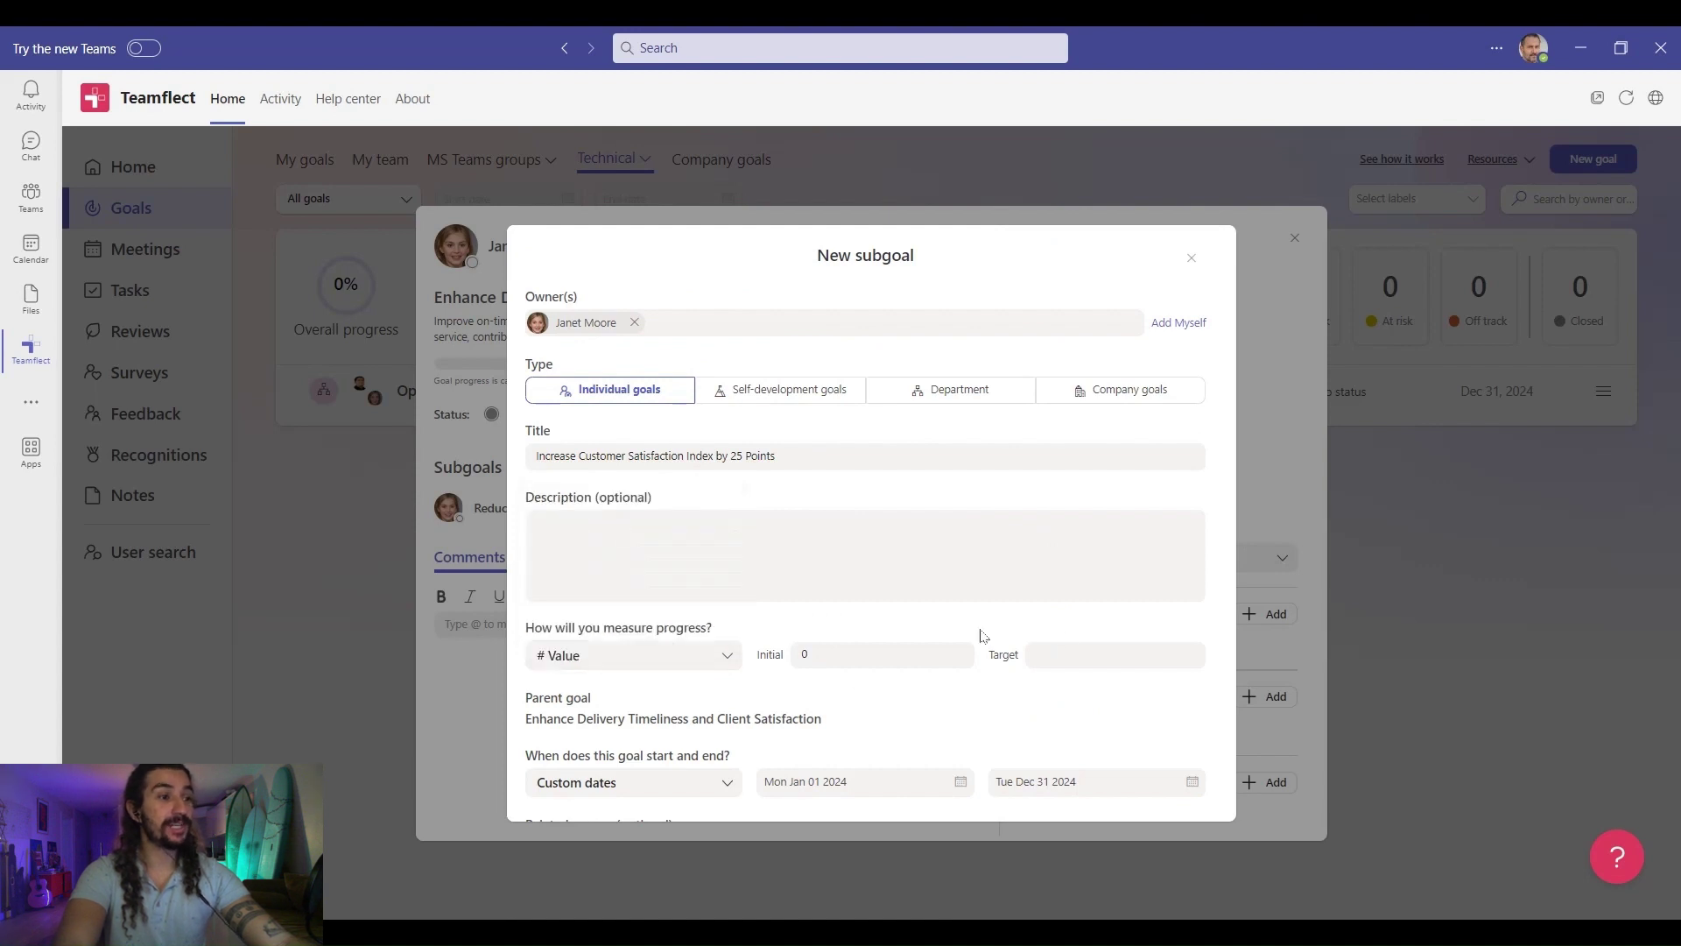
click(1086, 655)
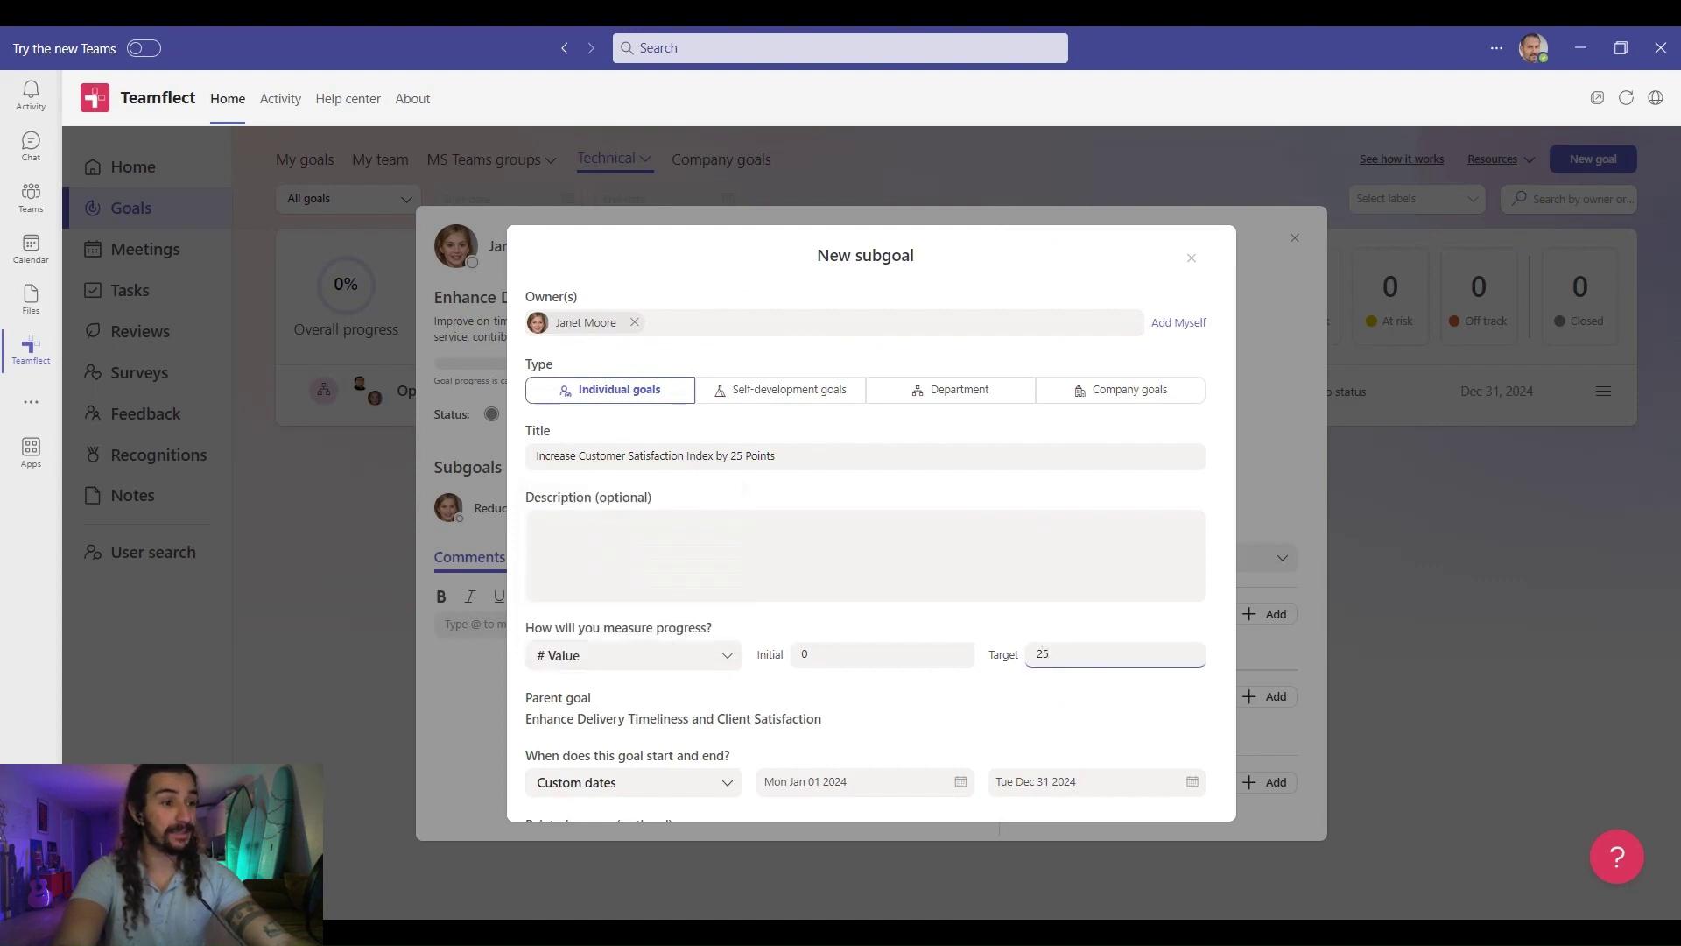
click(991, 722)
scroll(994, 727, down, 3)
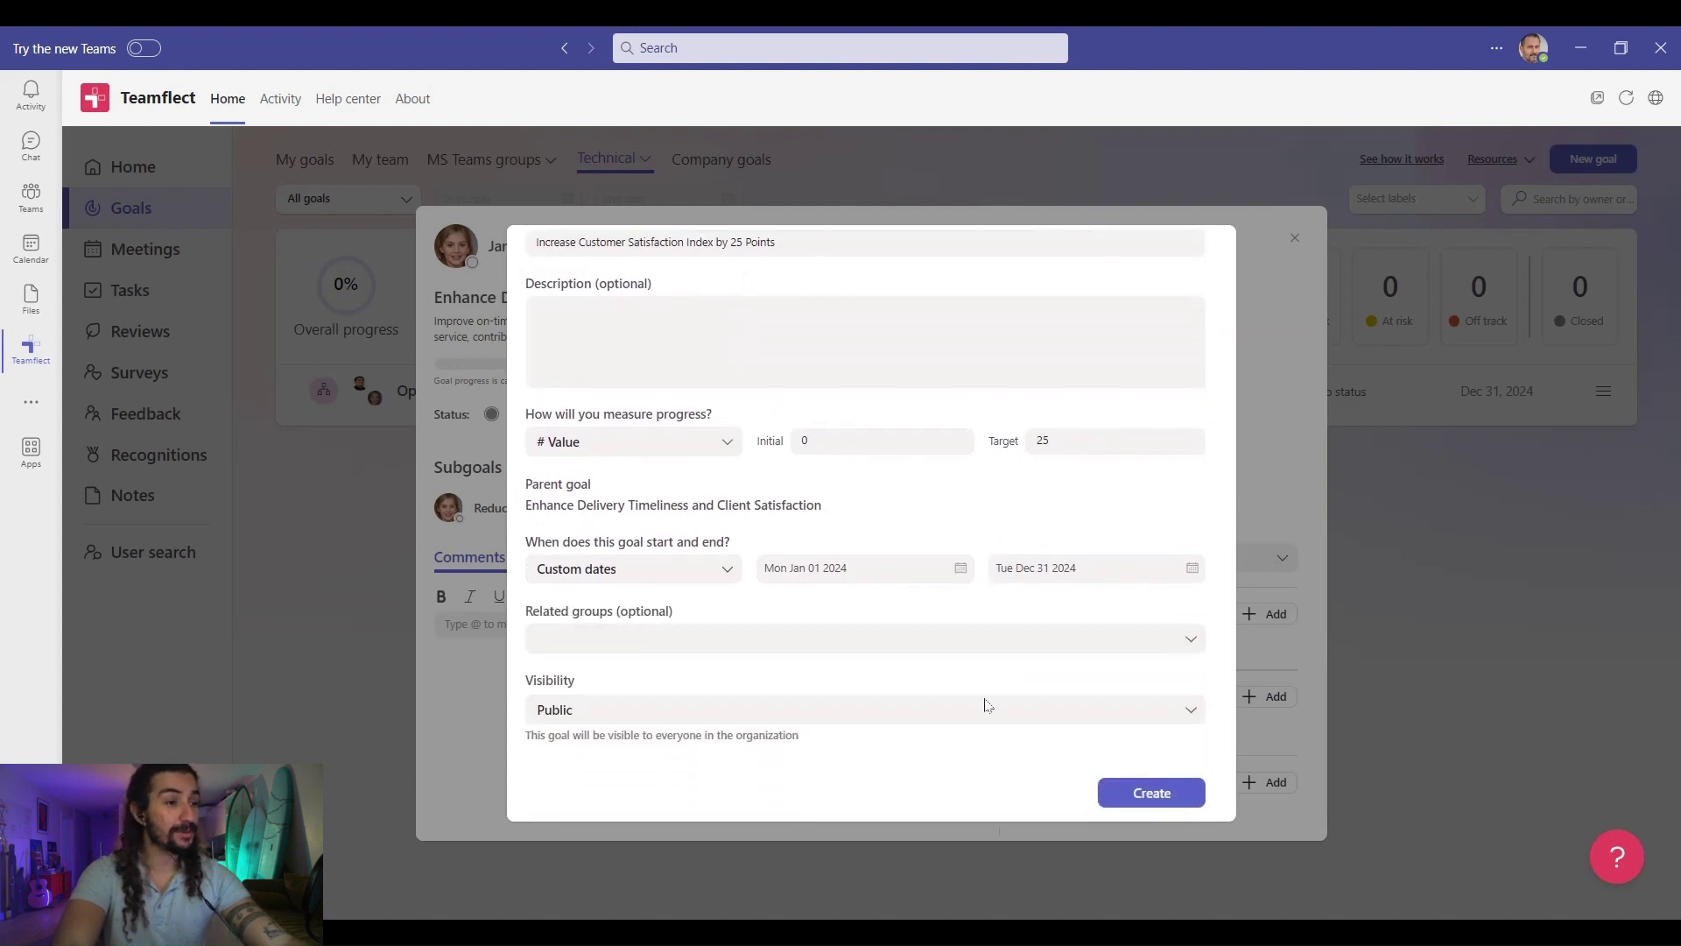
click(1150, 797)
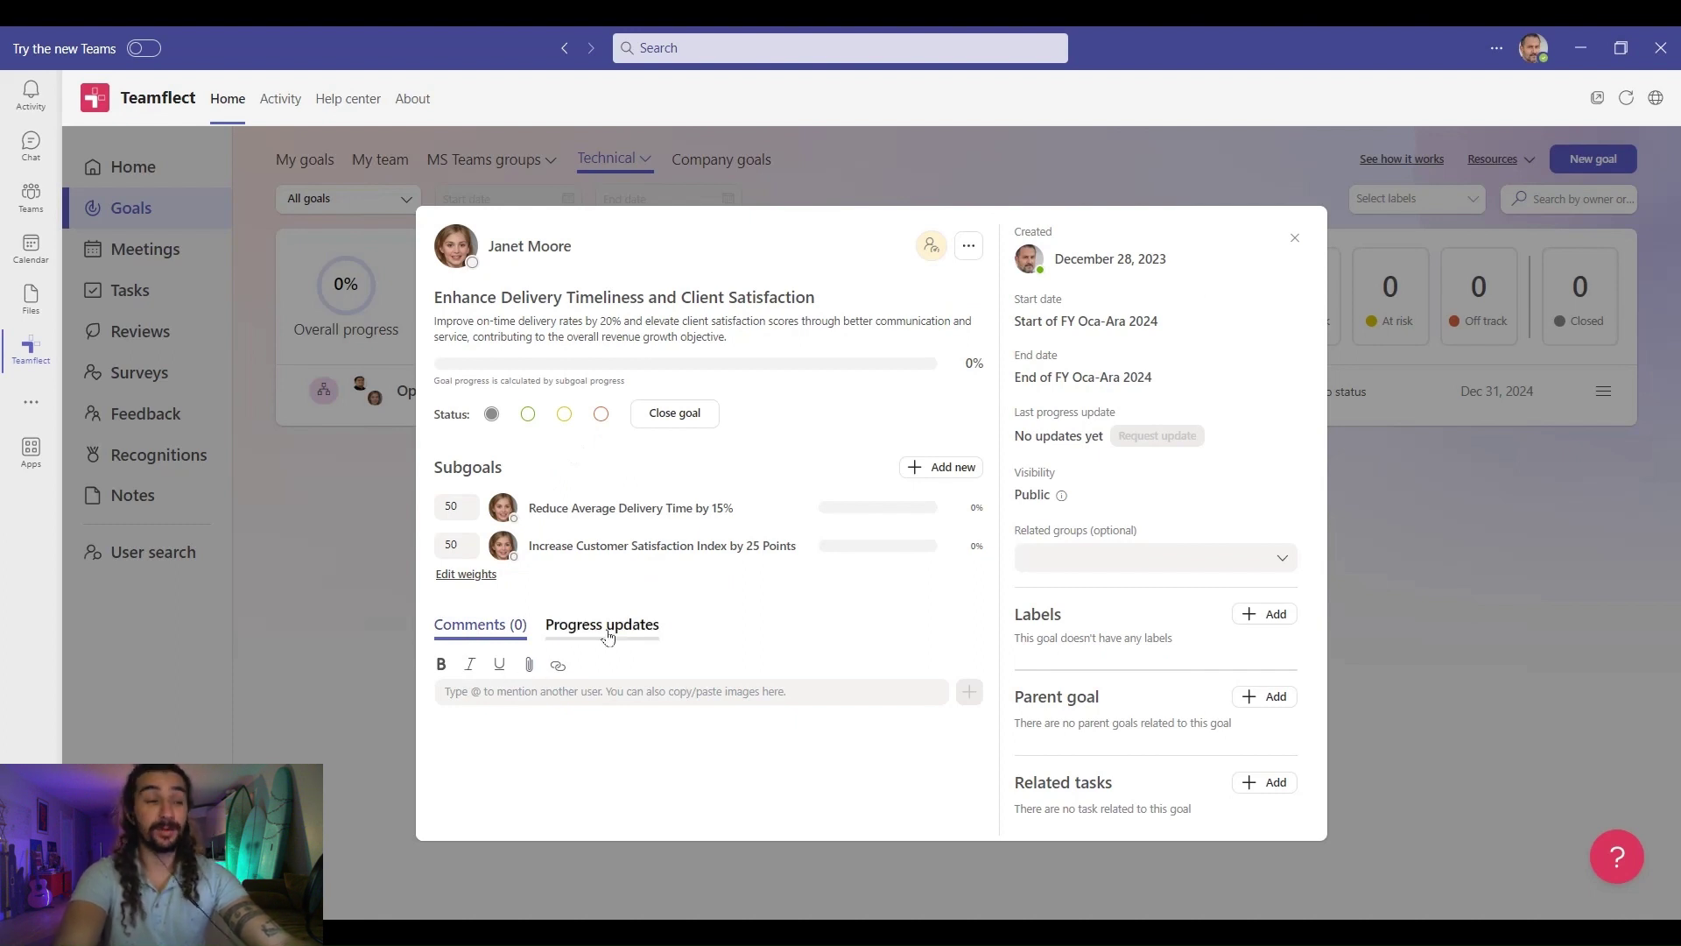
- View the delivery timeliness goal's progress updates and close its details
click(609, 636)
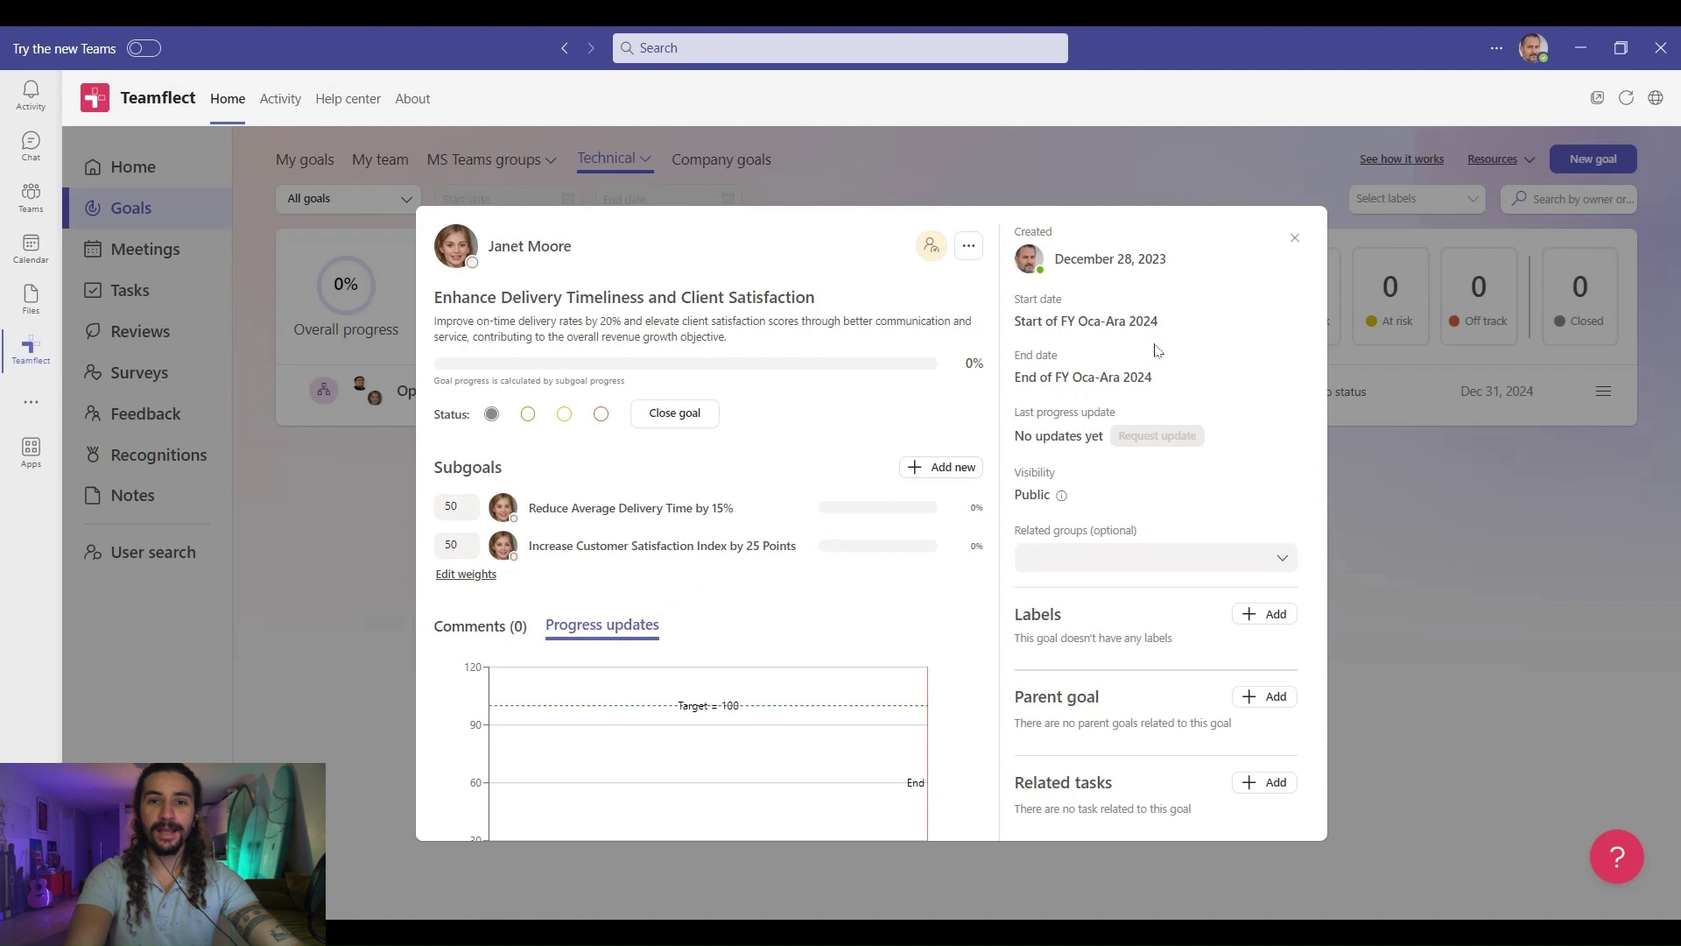
click(1294, 238)
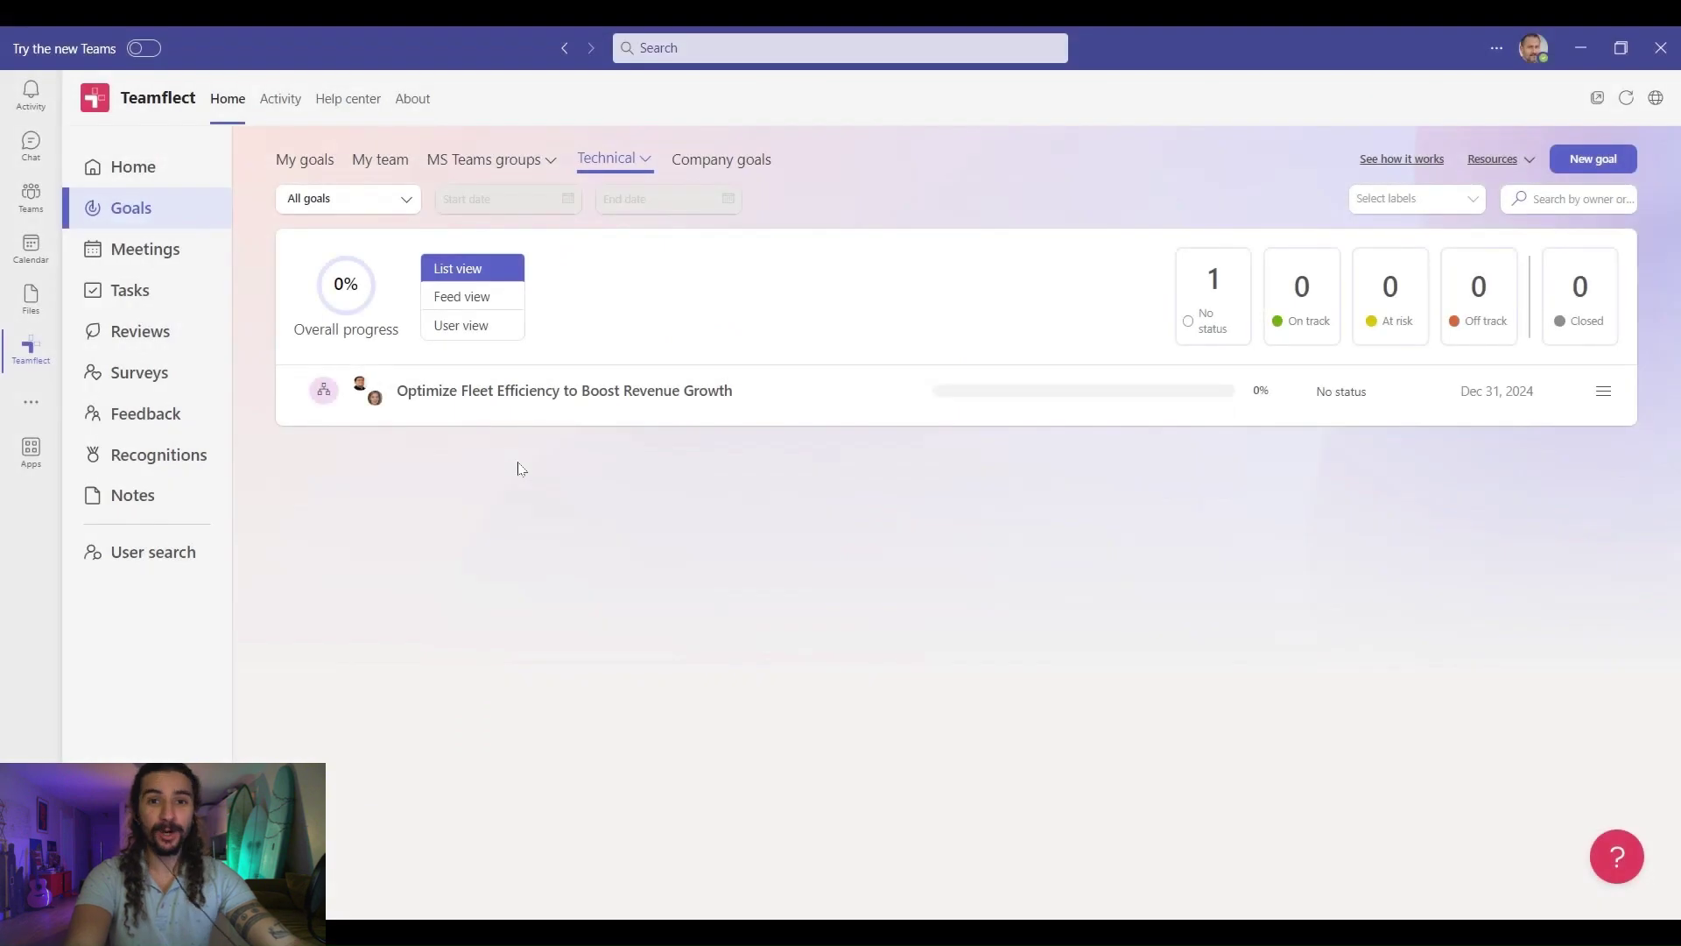
- Show my team's goals in User view and review each direct report's list of goals
click(380, 159)
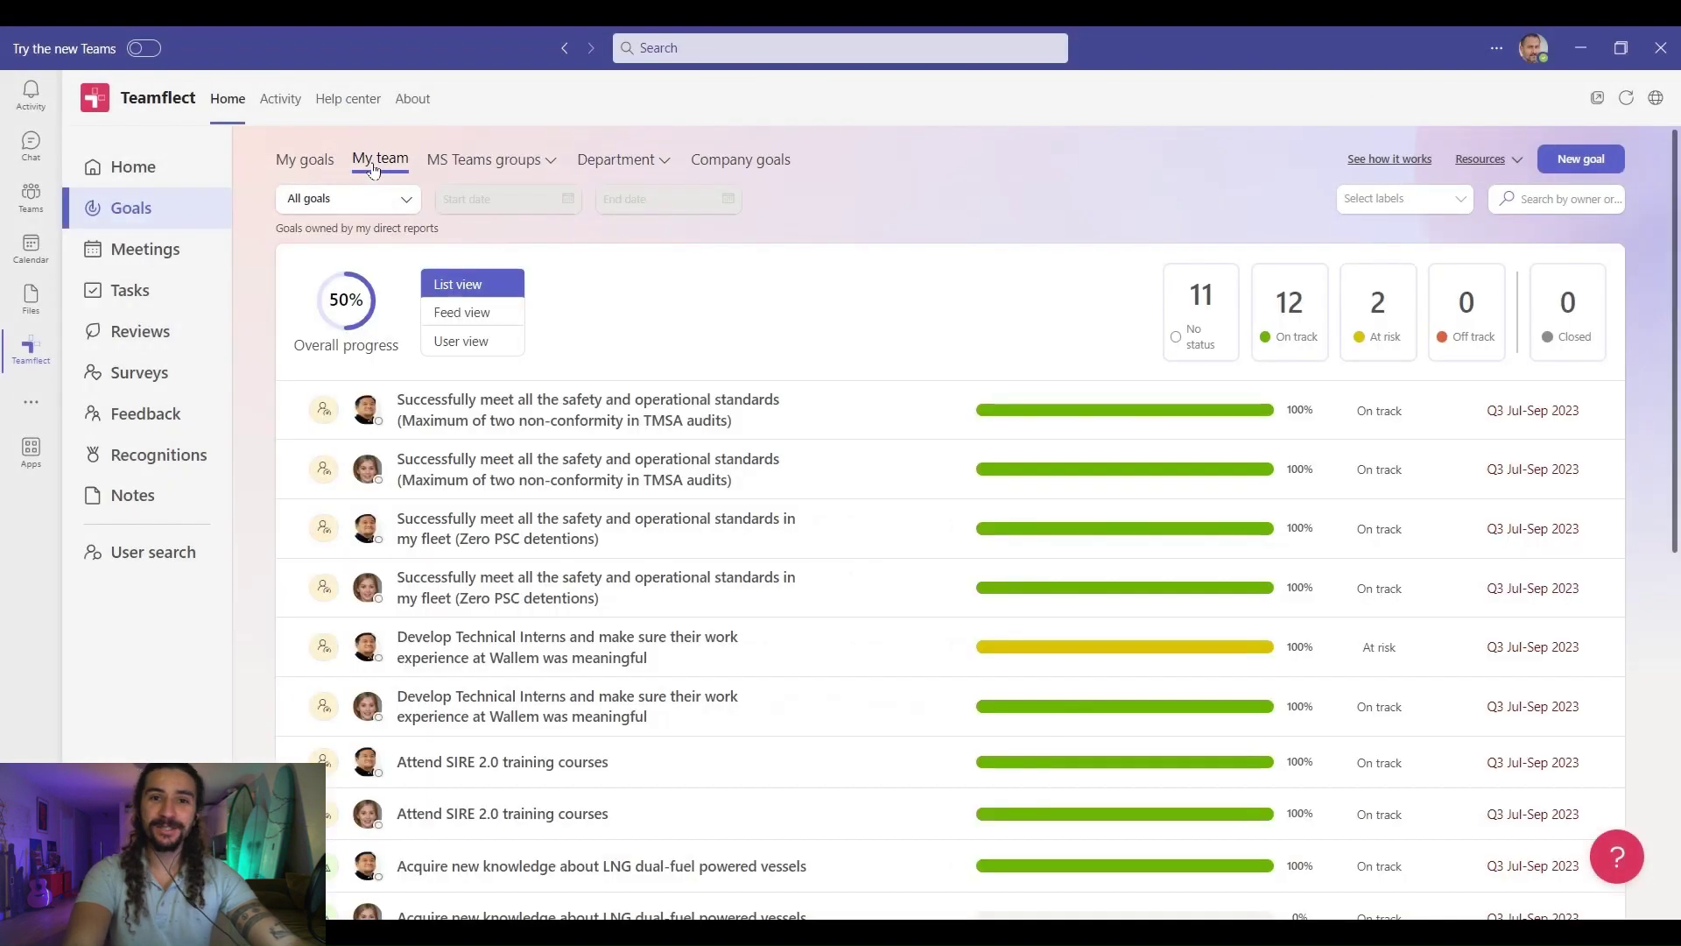
click(465, 342)
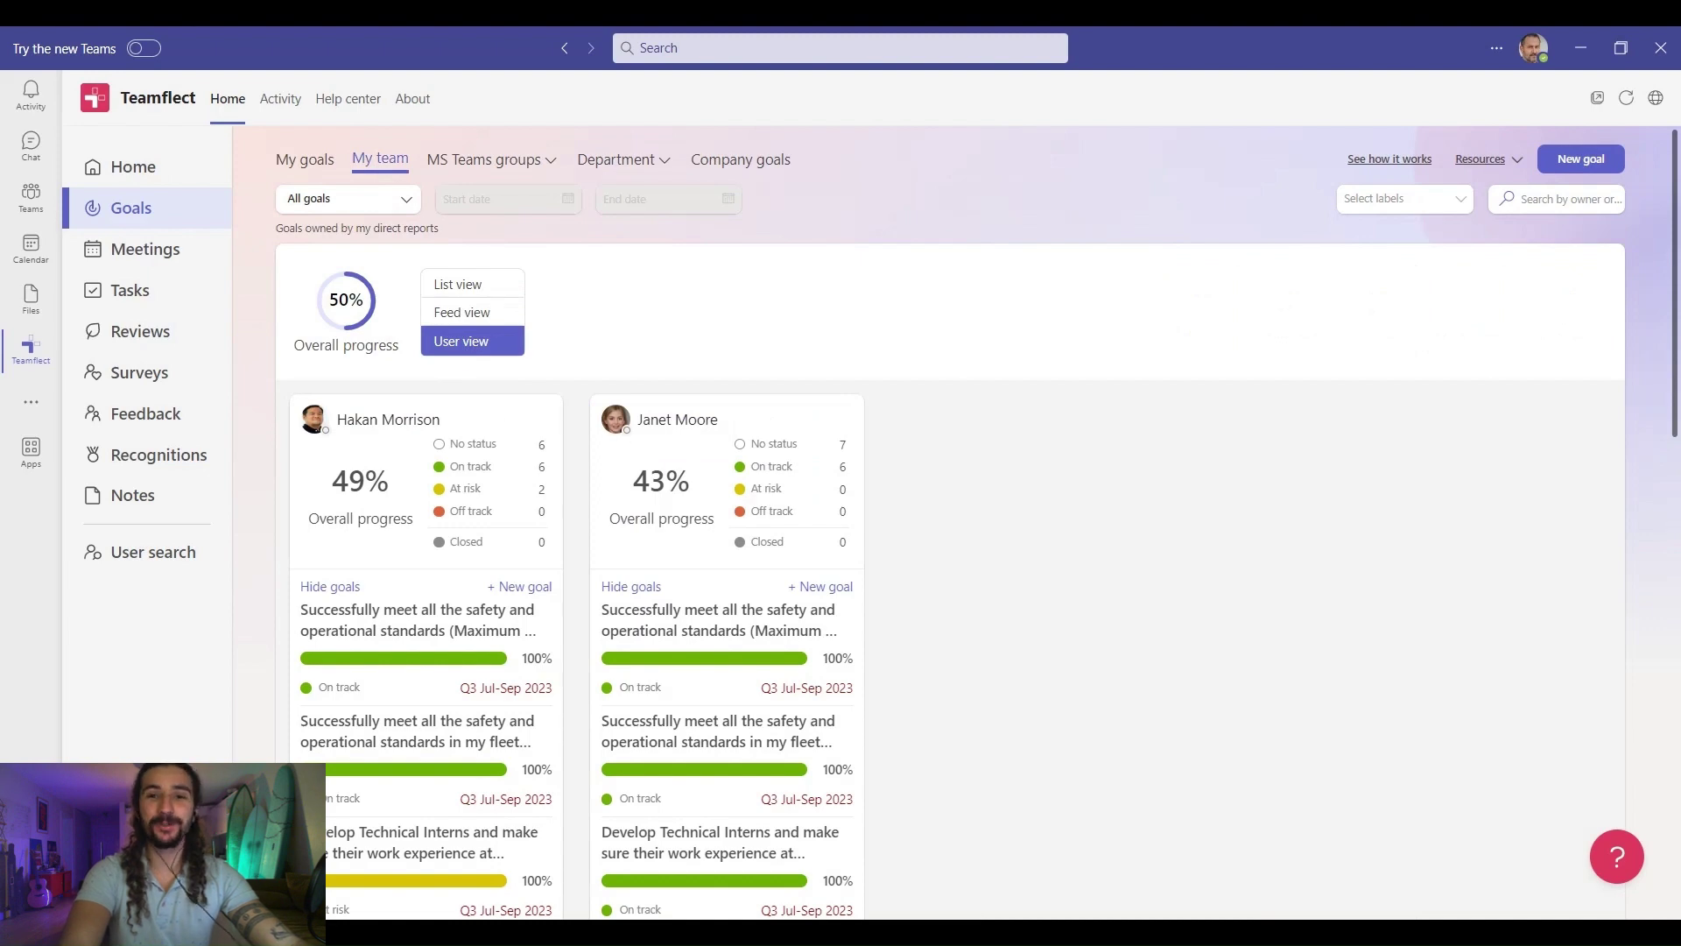
scroll(578, 548, down, 7)
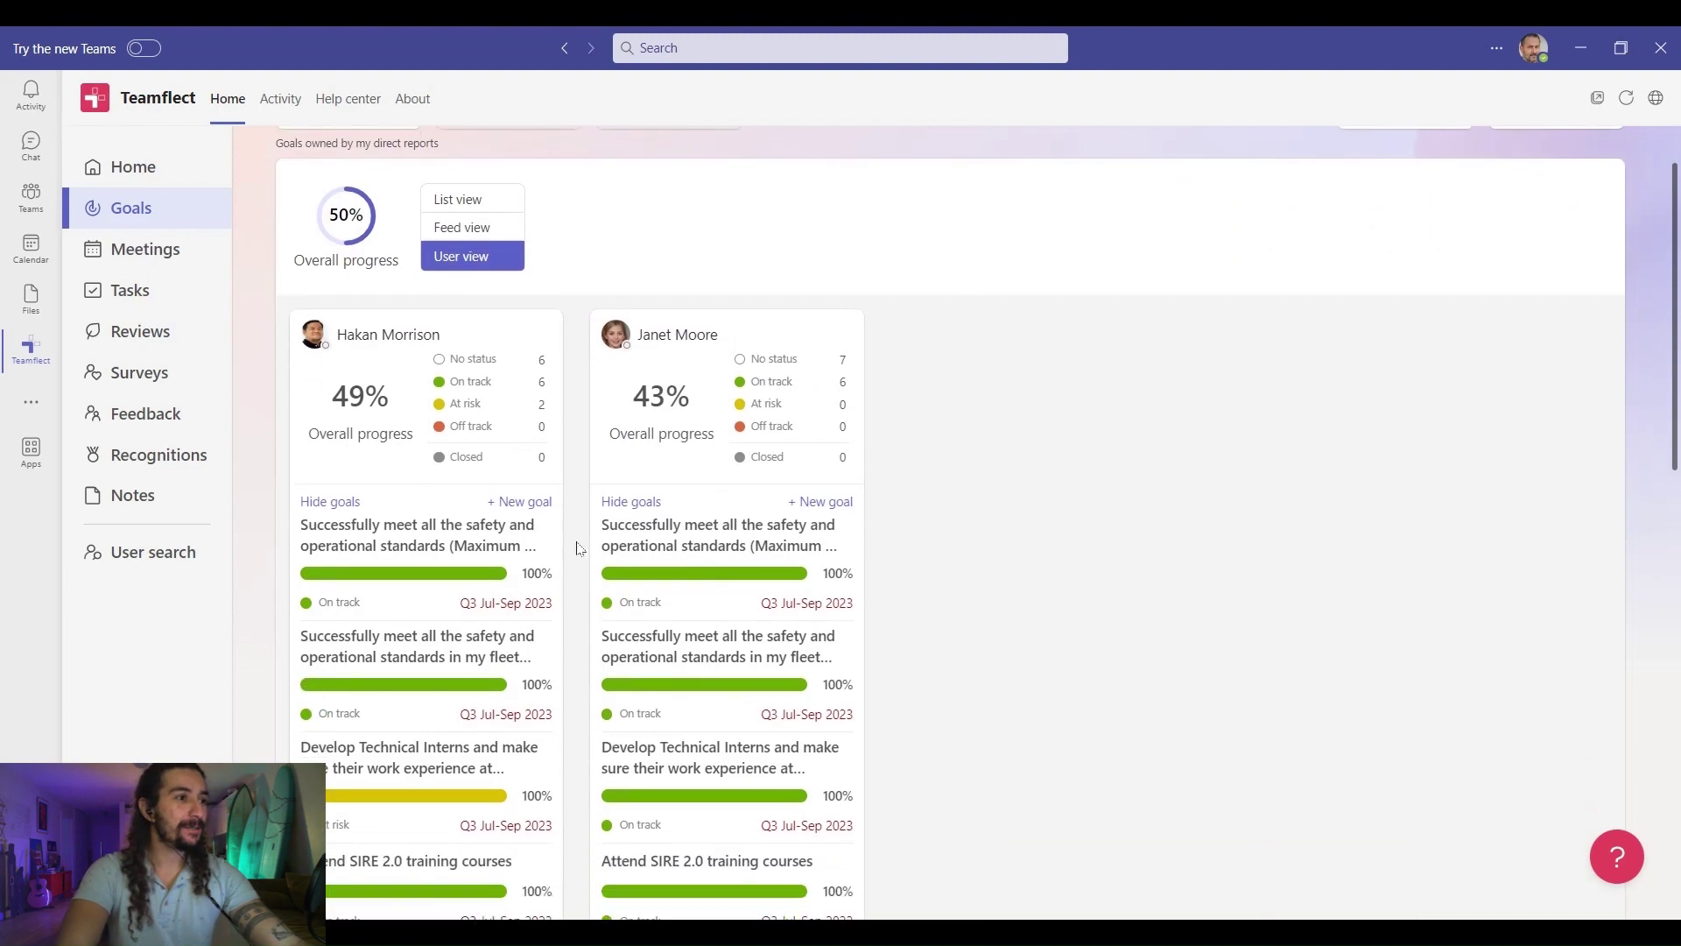
scroll(578, 548, down, 7)
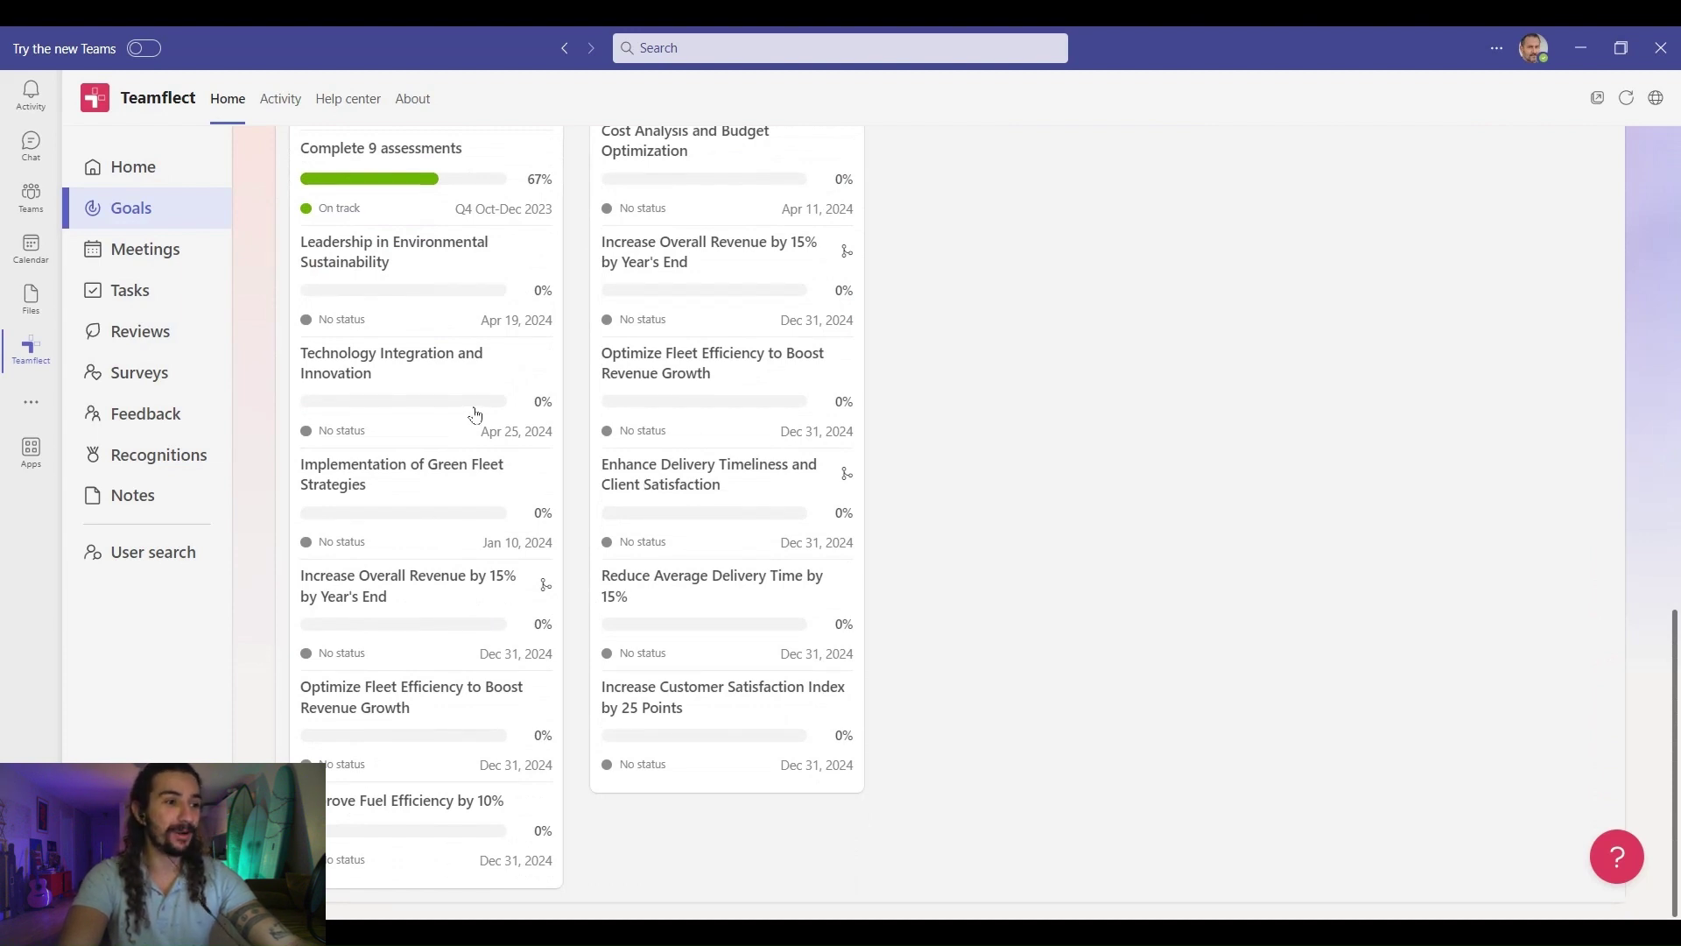
scroll(482, 417, up, 8)
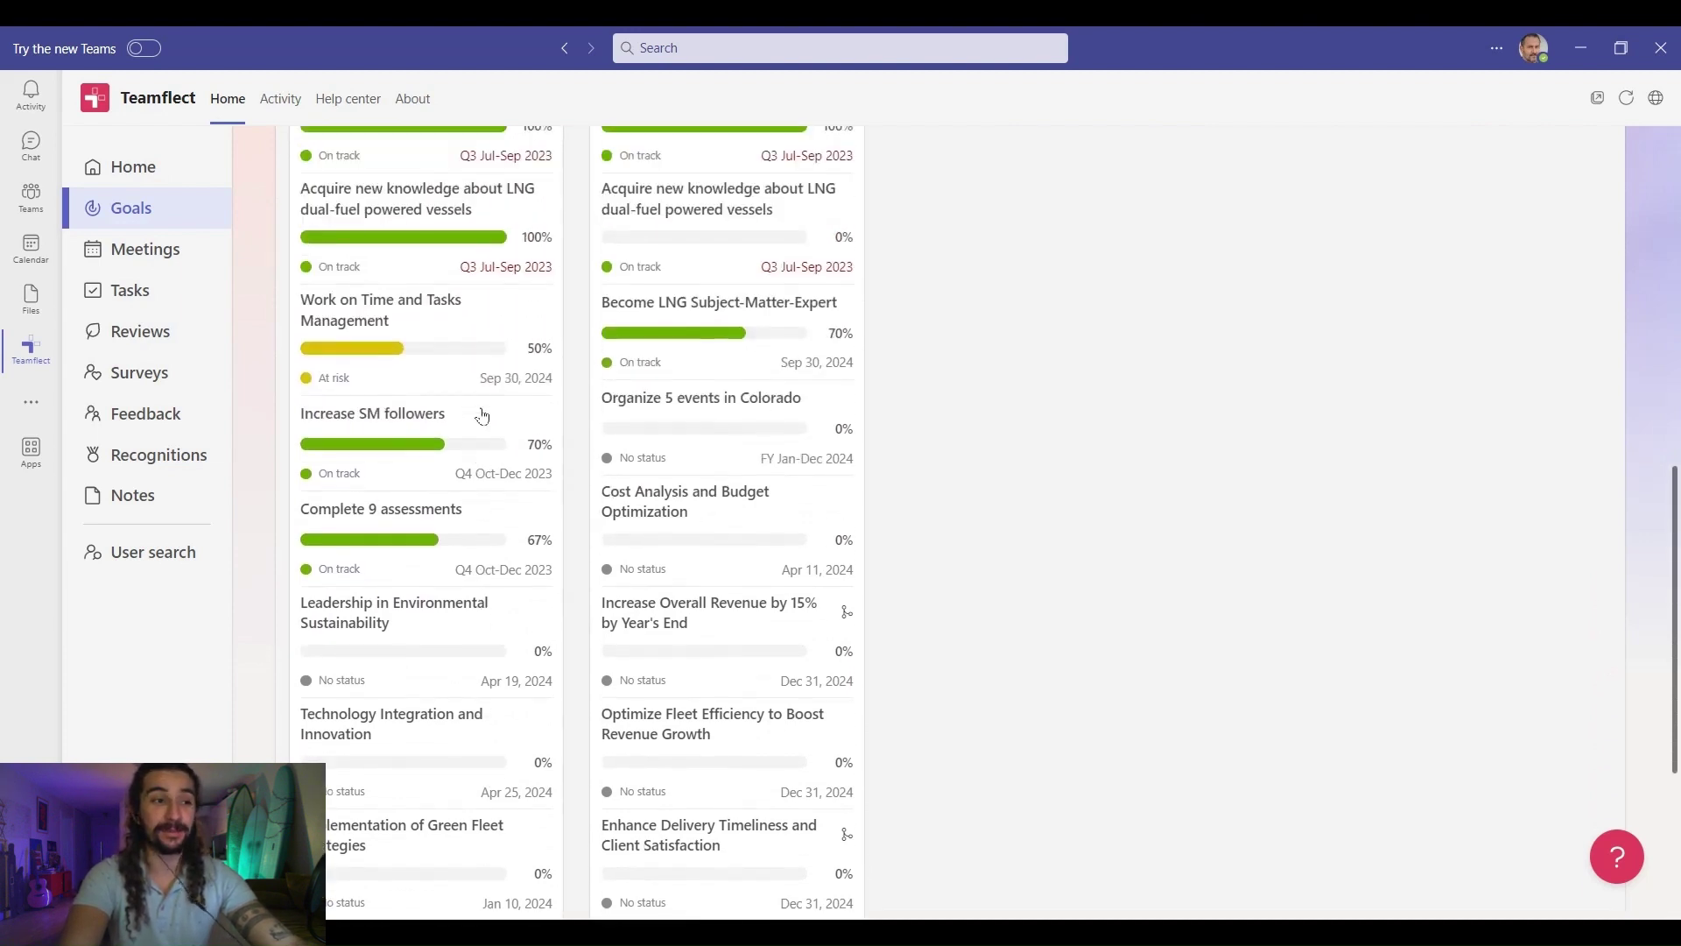
scroll(483, 417, up, 6)
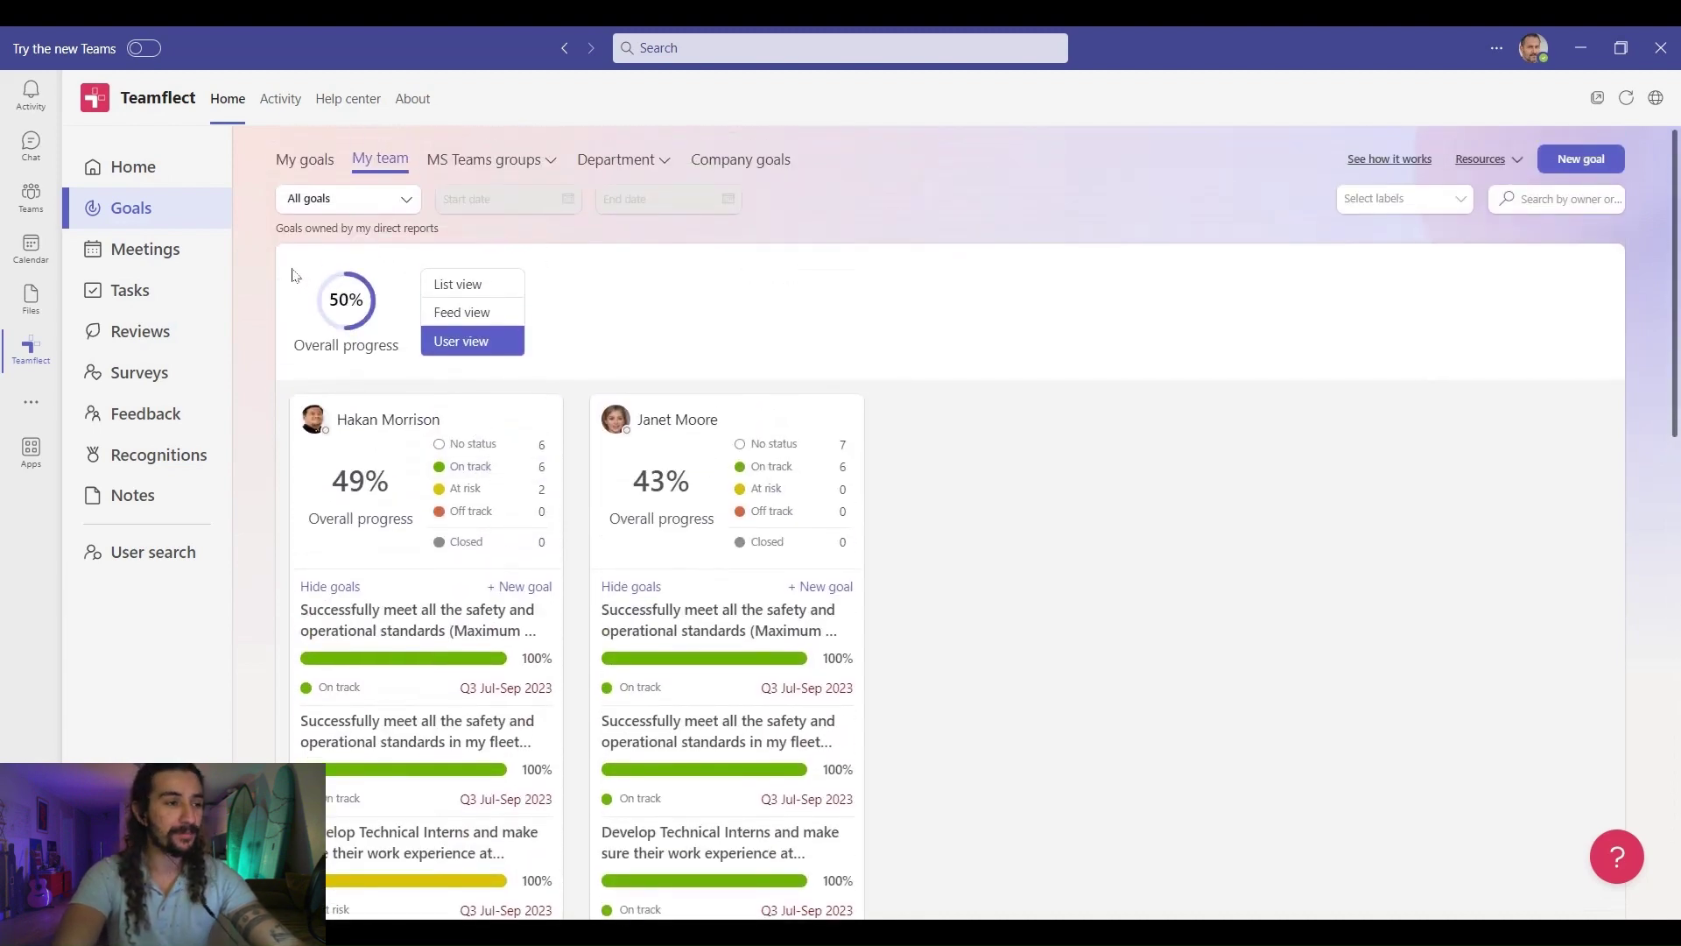
- Open the upcoming daily 1-on-1 of December 29, 2023 at 2:00 PM and join its call with computer audio
click(171, 178)
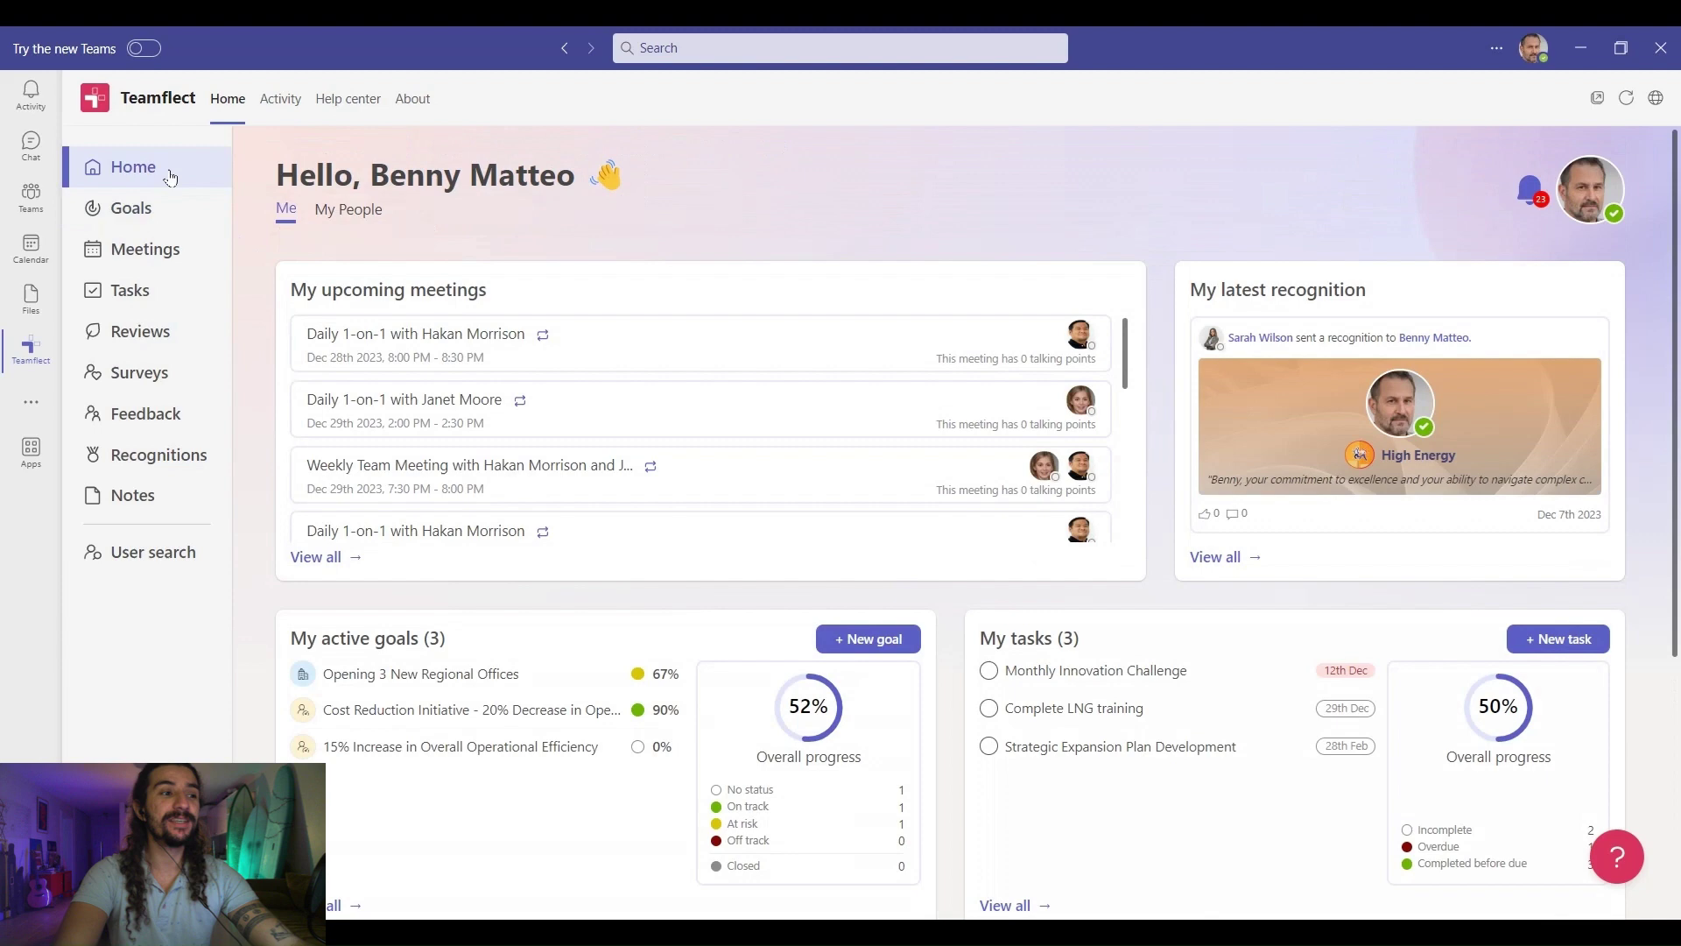
click(436, 418)
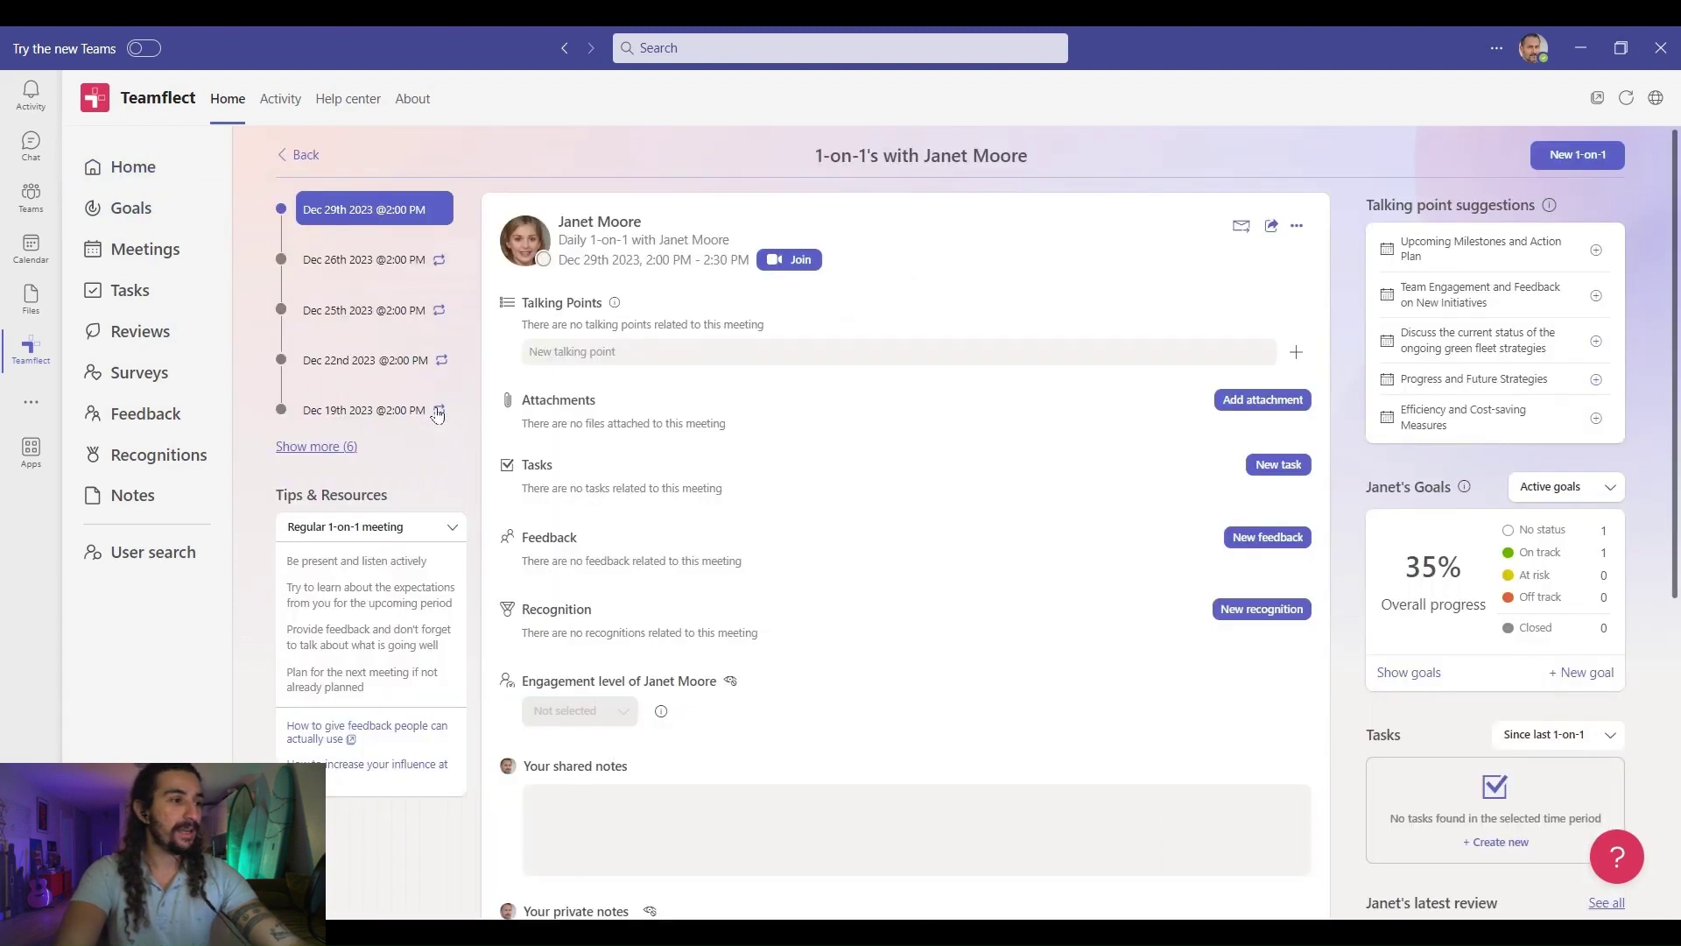
click(800, 261)
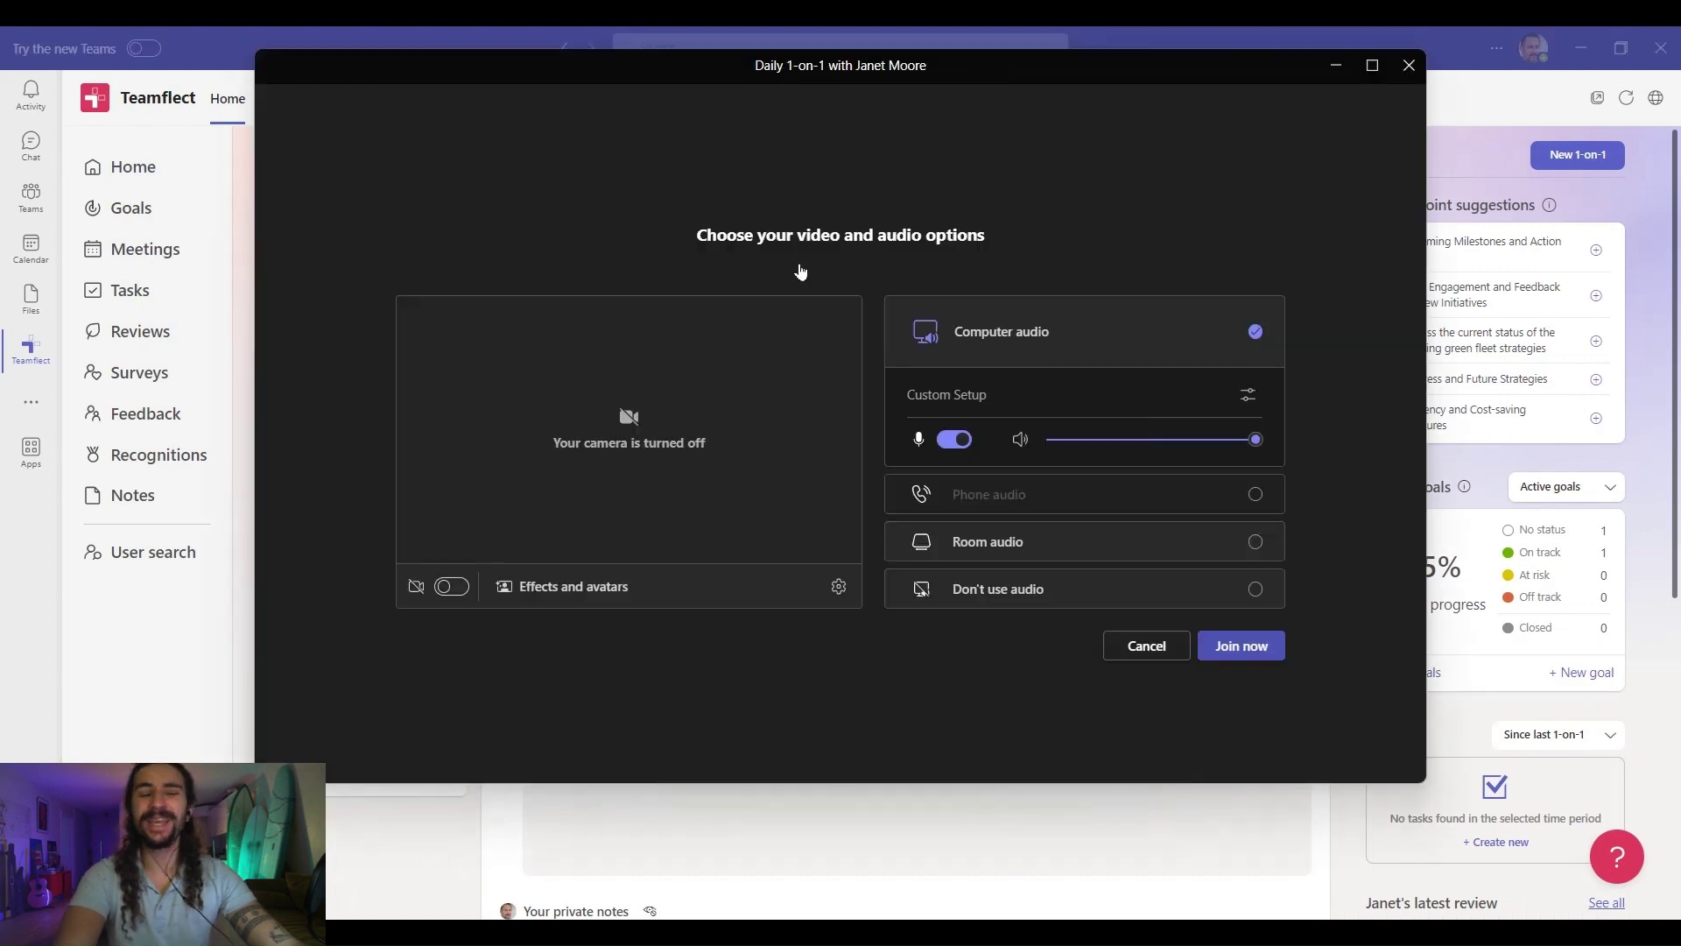
click(1236, 646)
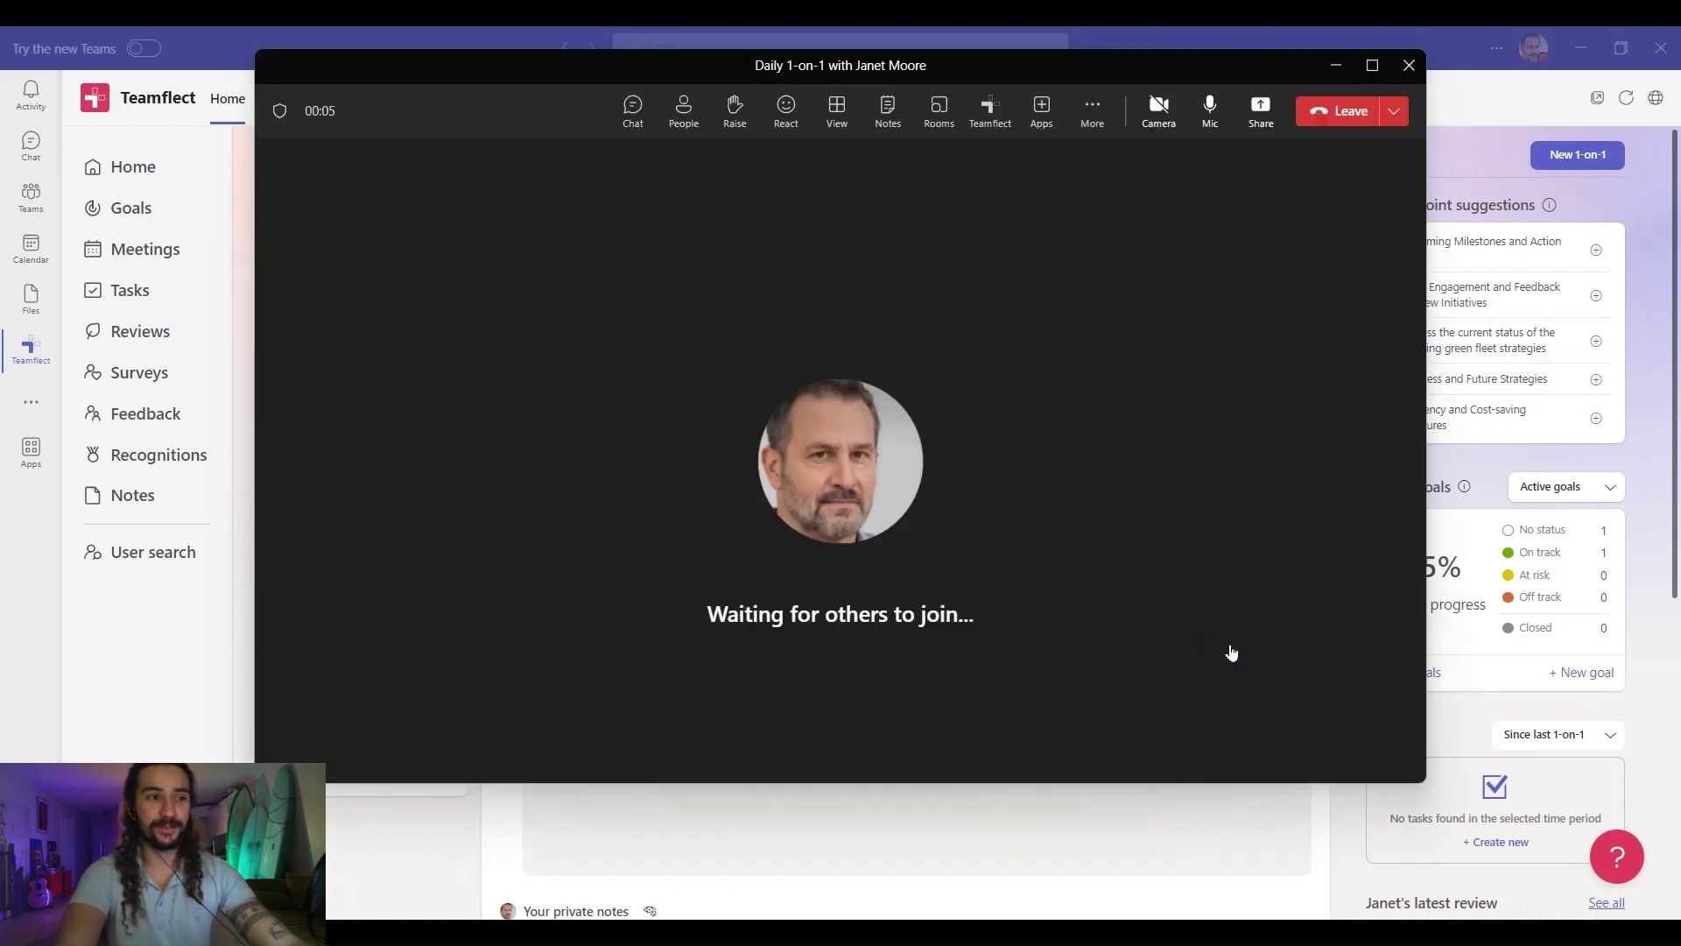
- Maximize the meeting window and open the Teamflect side panel within the 1-on-1 call
click(1372, 66)
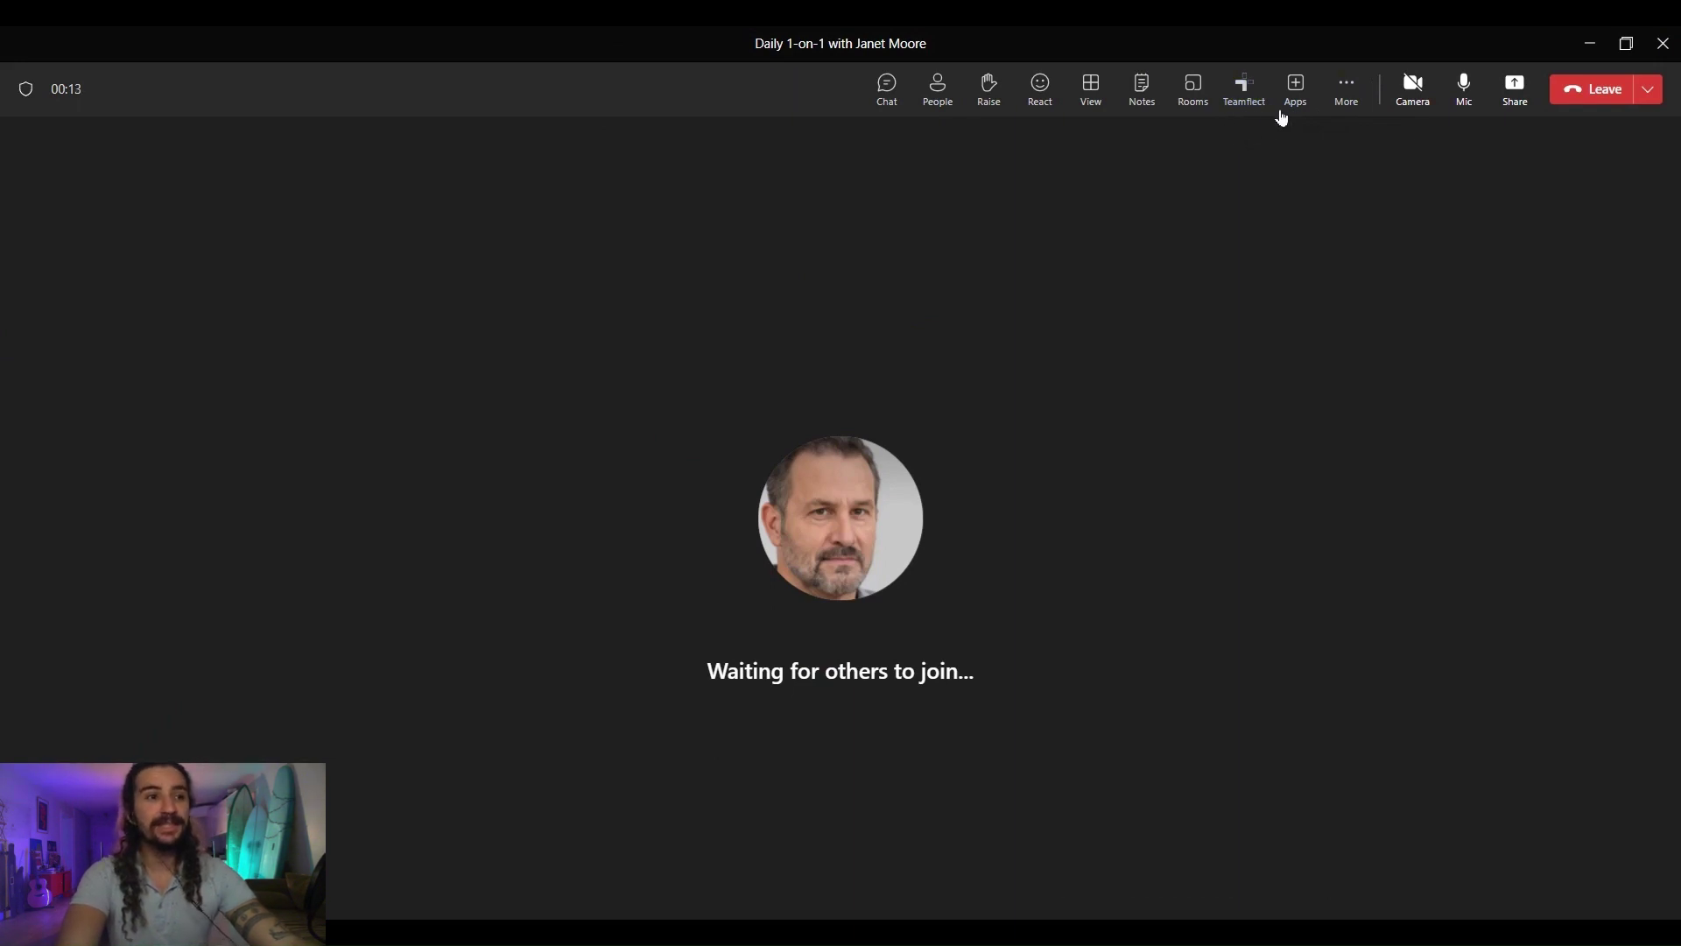
click(1298, 91)
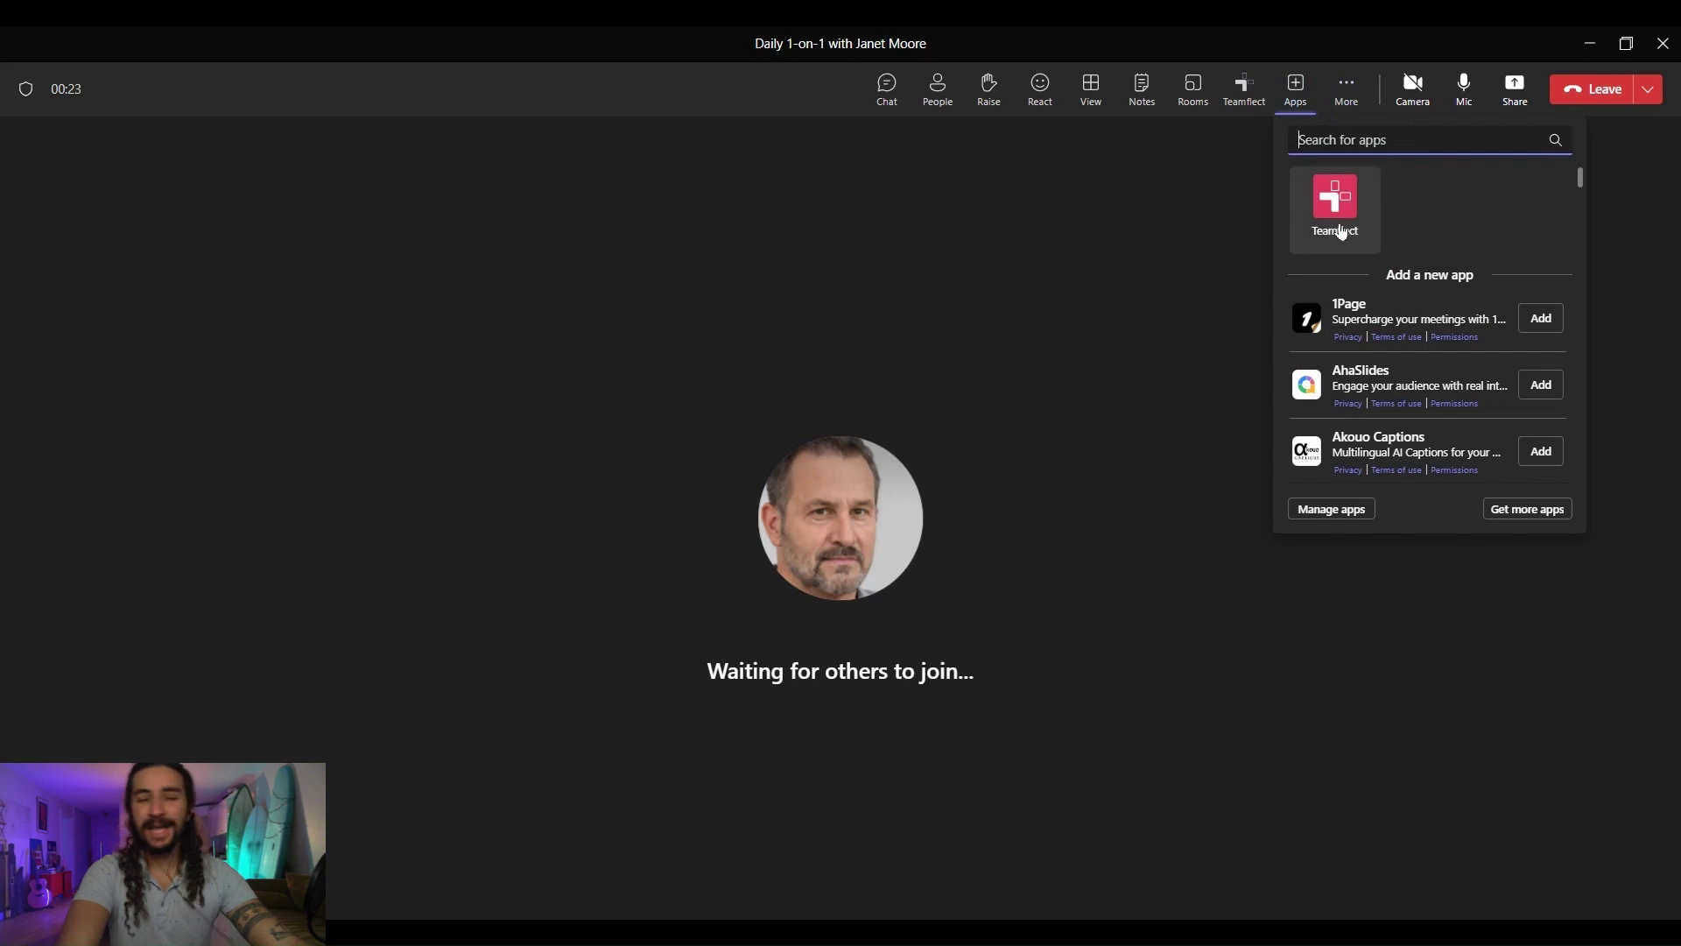
click(1243, 225)
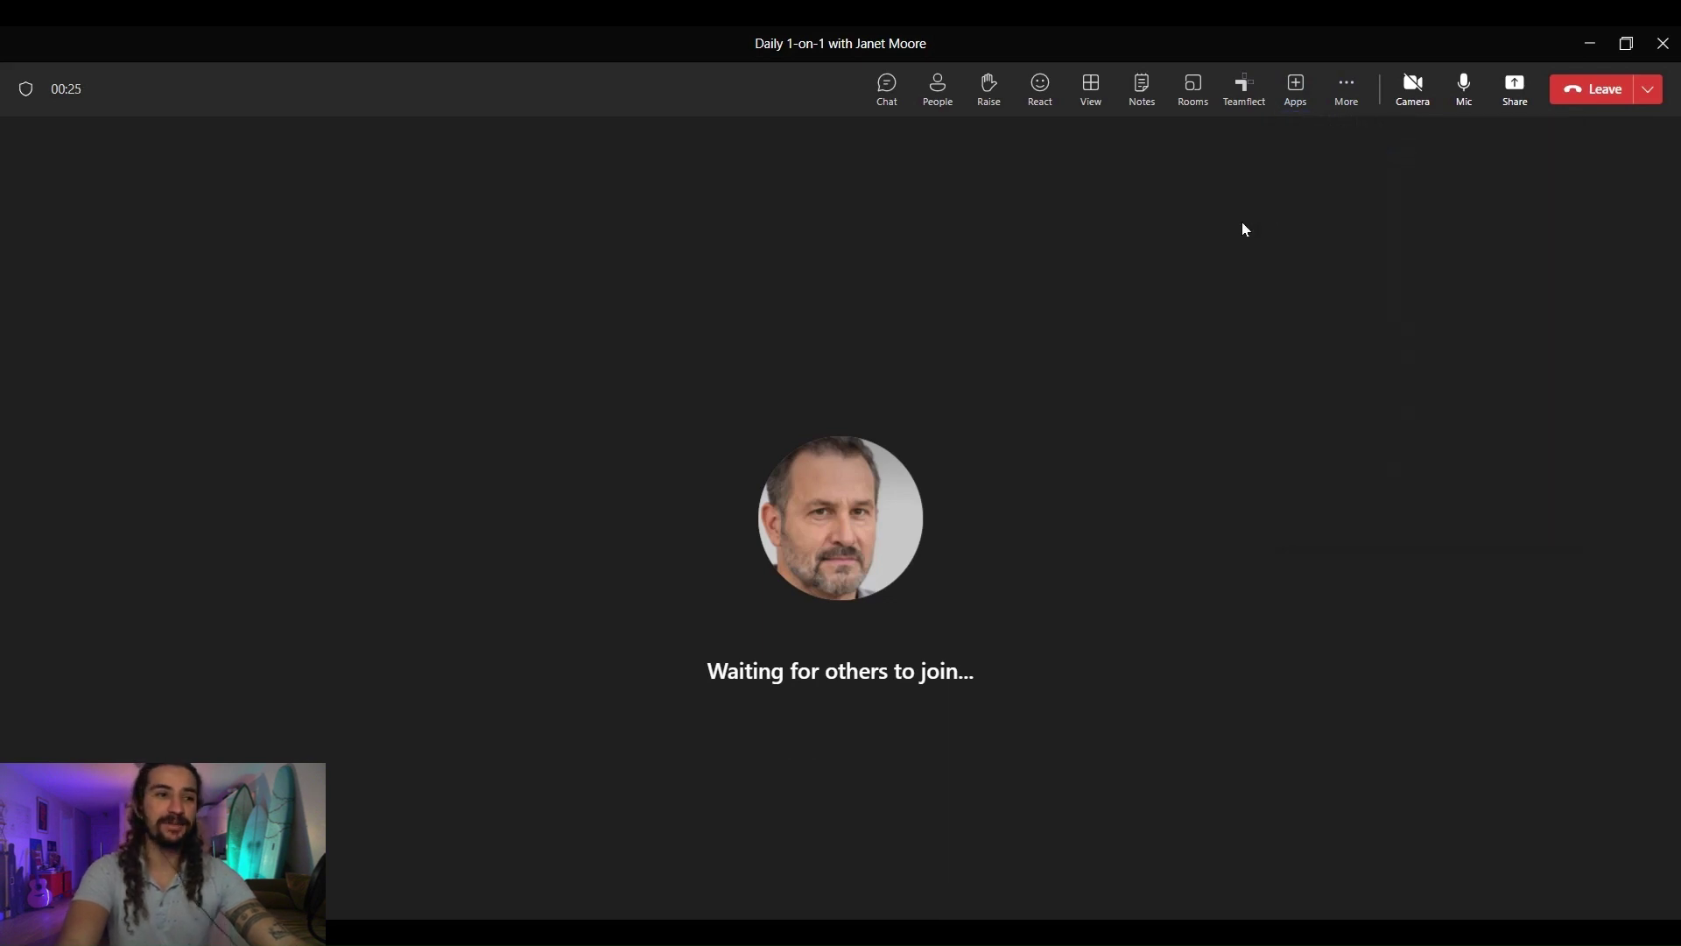
click(1242, 107)
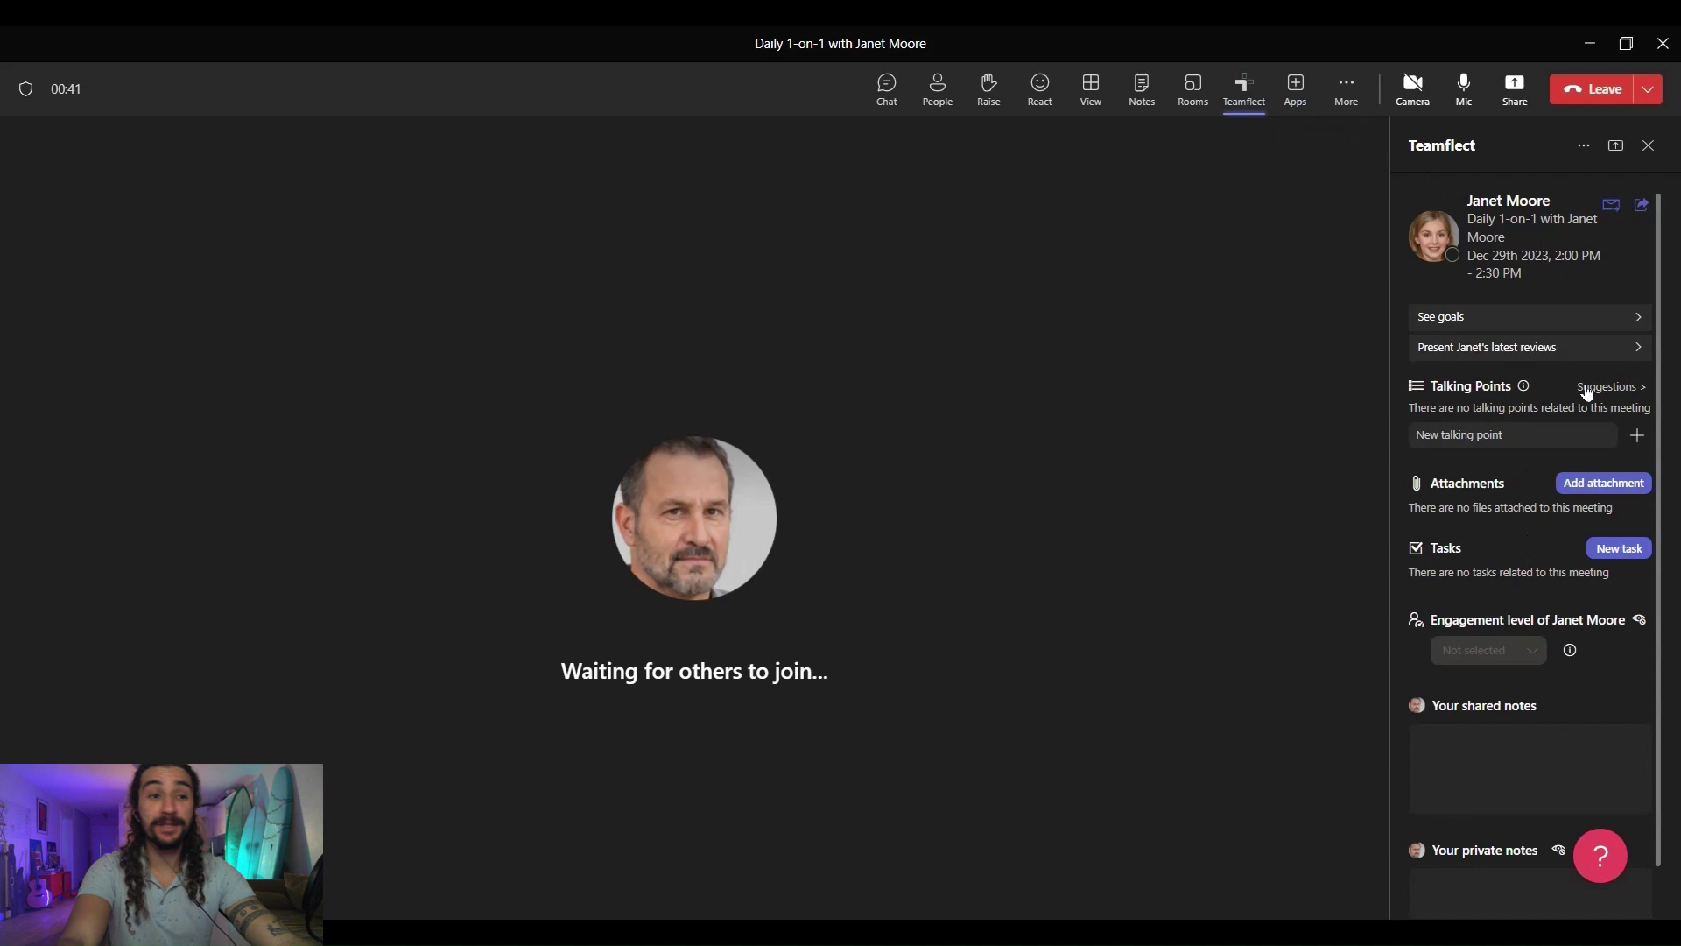
- Open the direct report's goals from the meeting's Teamflect panel and filter the list to All goals
click(1592, 320)
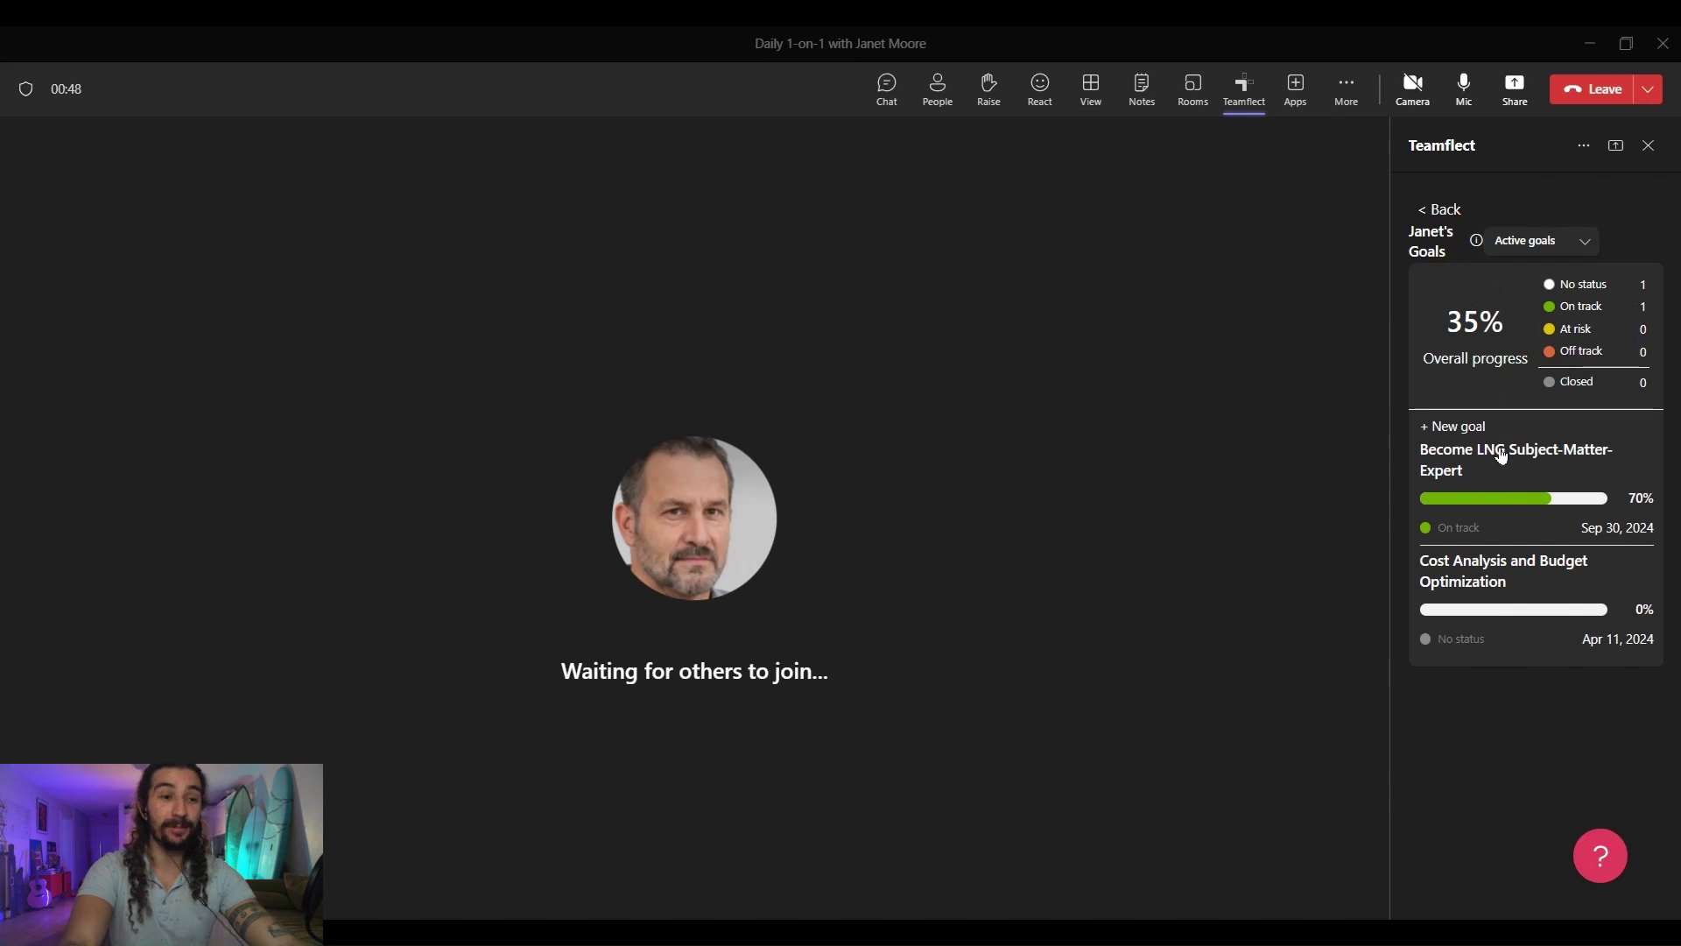
click(1587, 244)
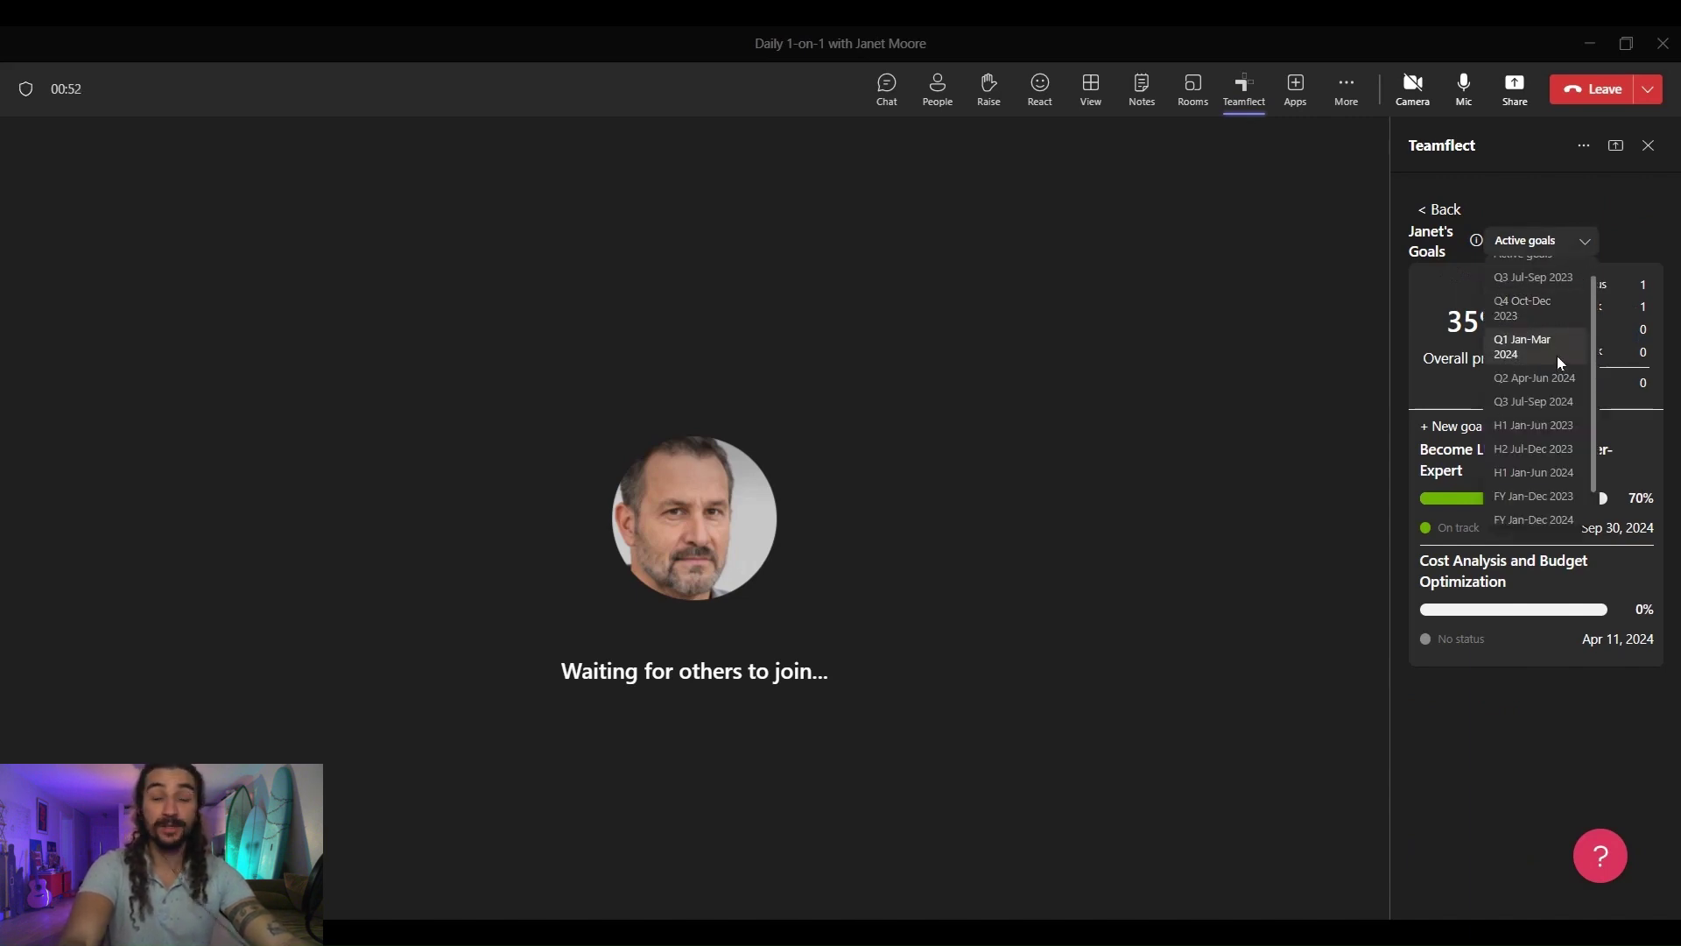
click(1534, 520)
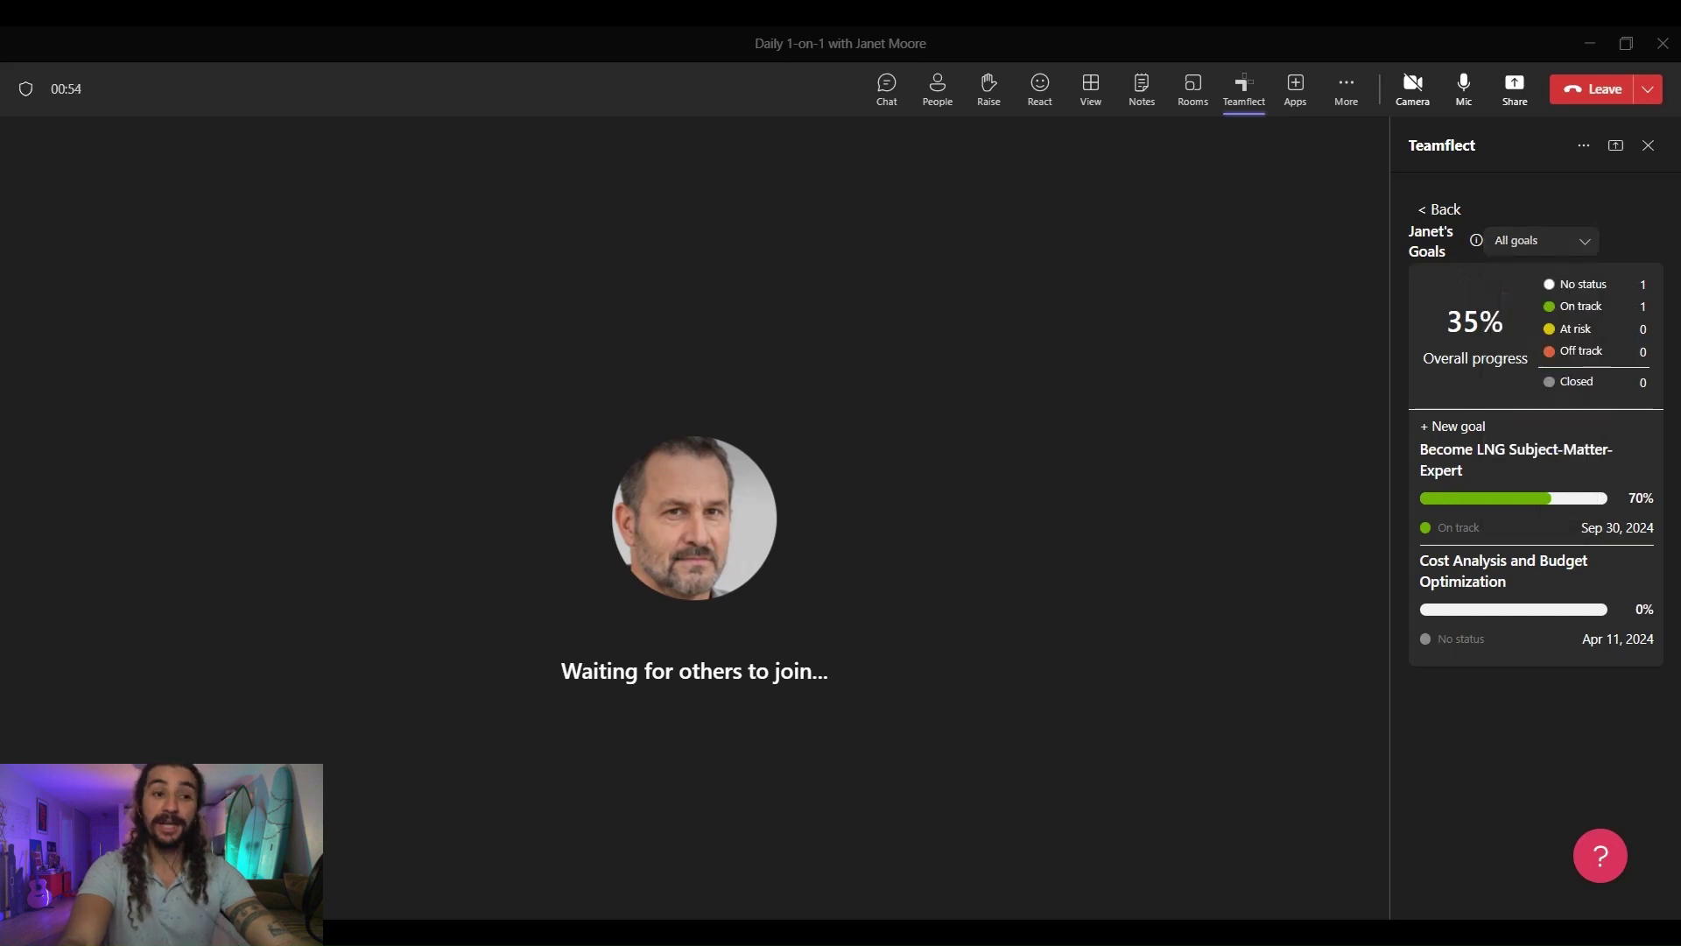
- Review the direct report's full list of goals, view the "Enhance Delivery Timeliness and Client Satisfaction" goal's details and subgoals, and close them
scroll(1530, 554, down, 7)
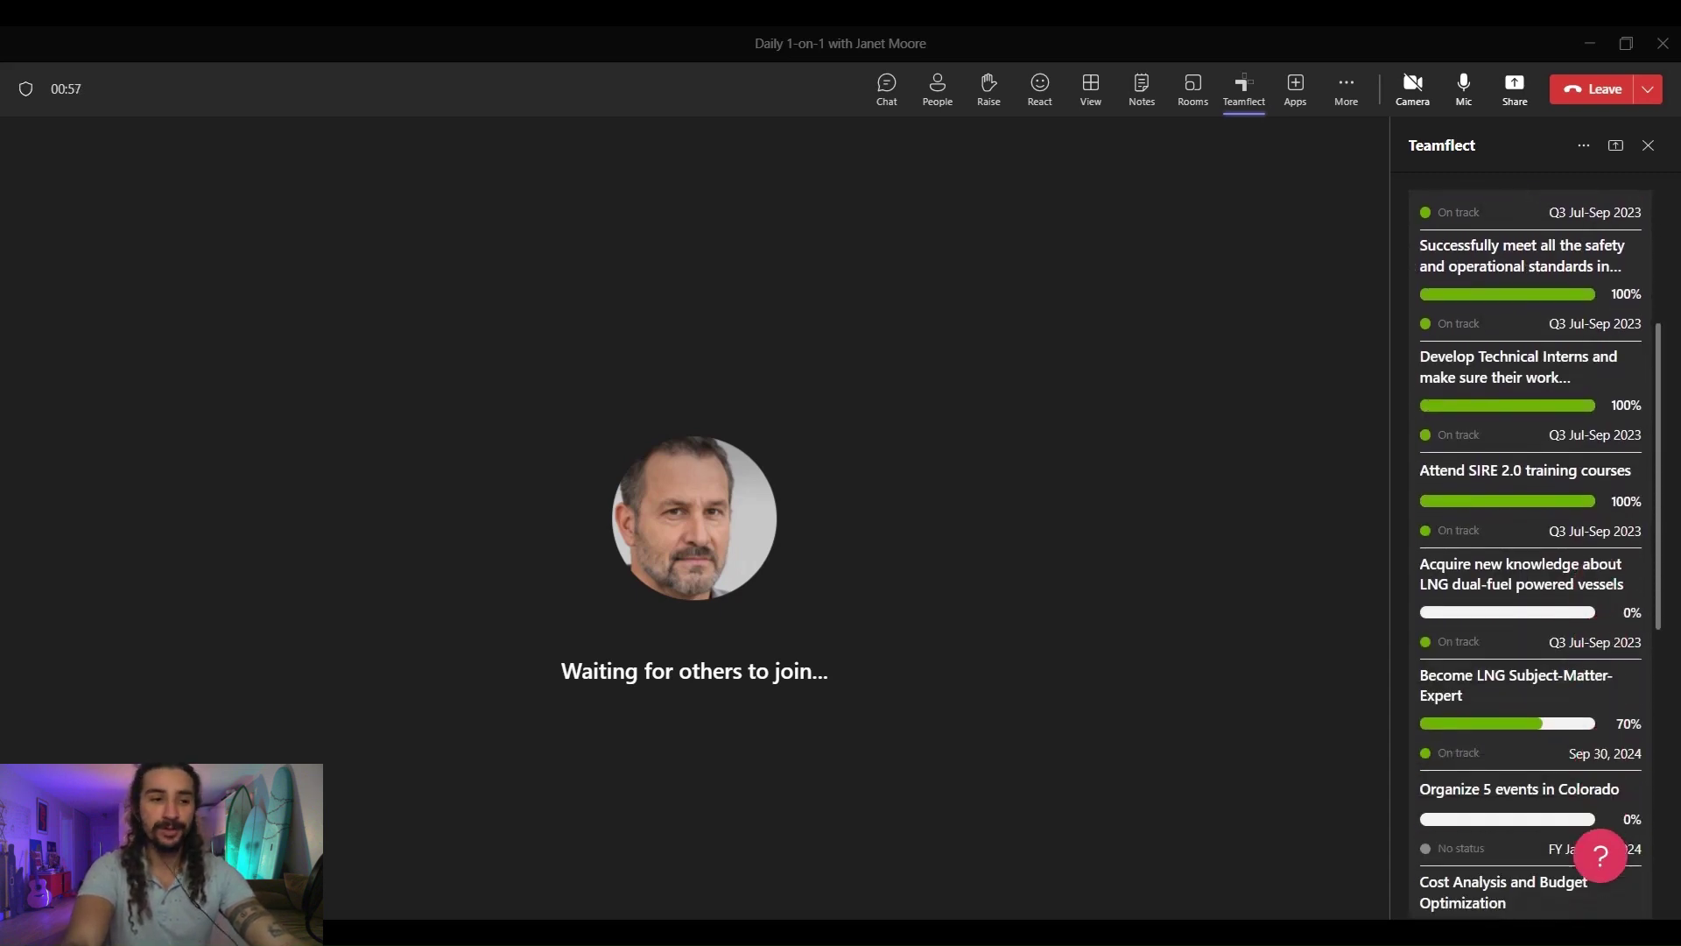
scroll(1530, 554, down, 4)
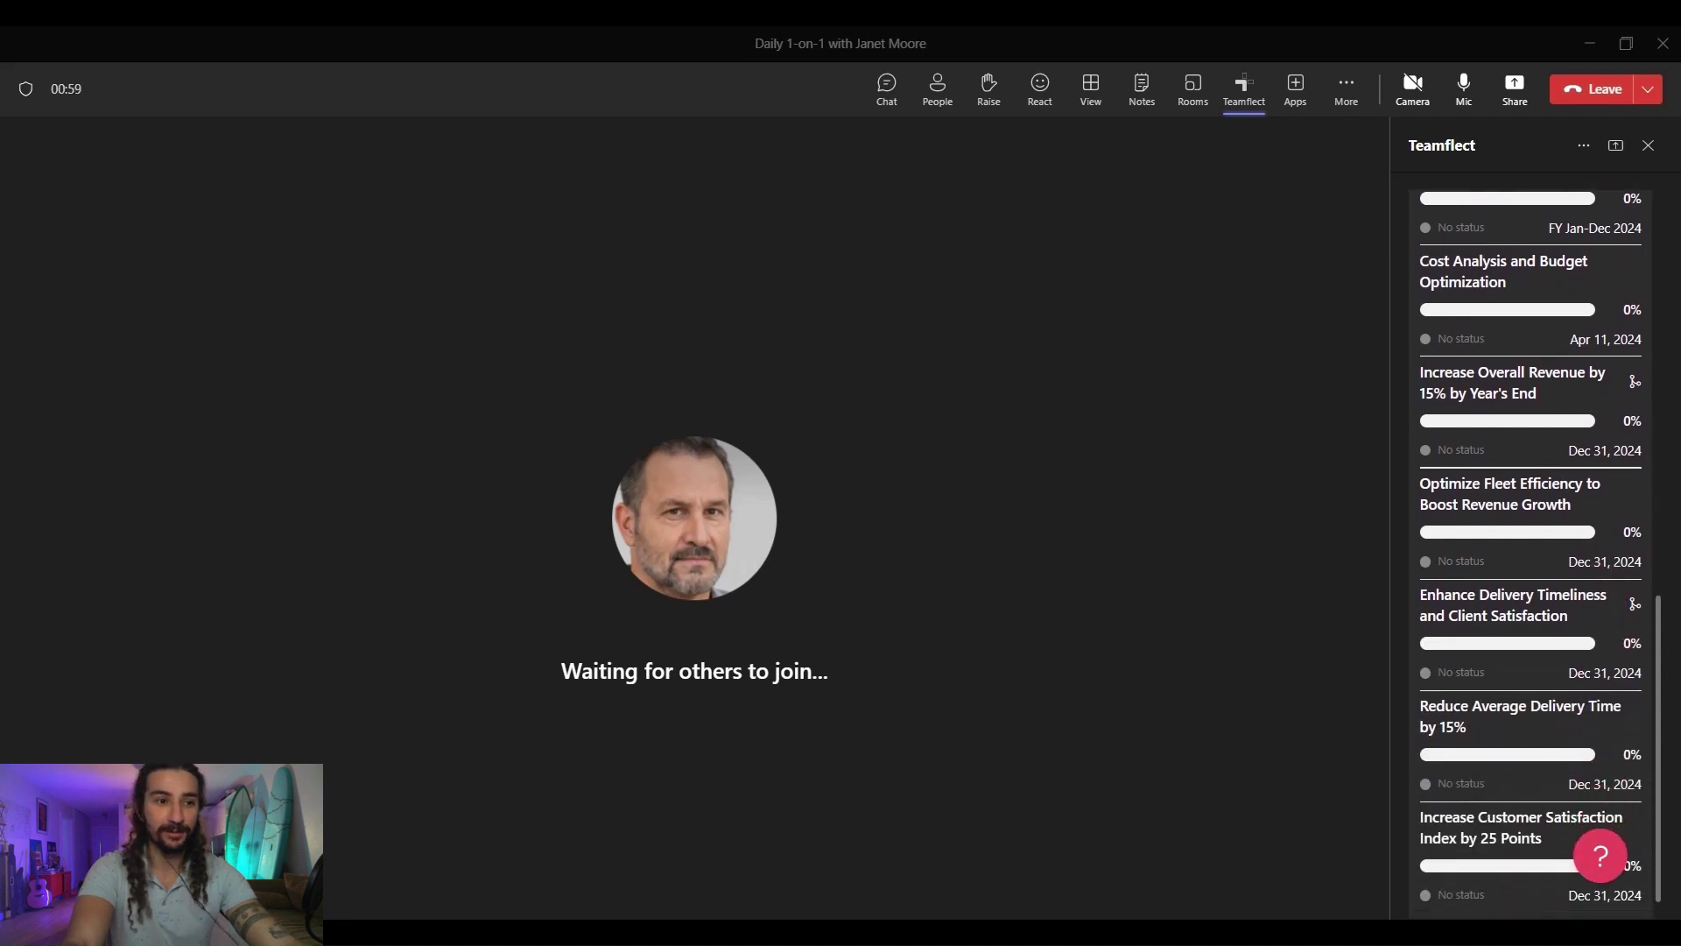
scroll(1514, 529, down, 1)
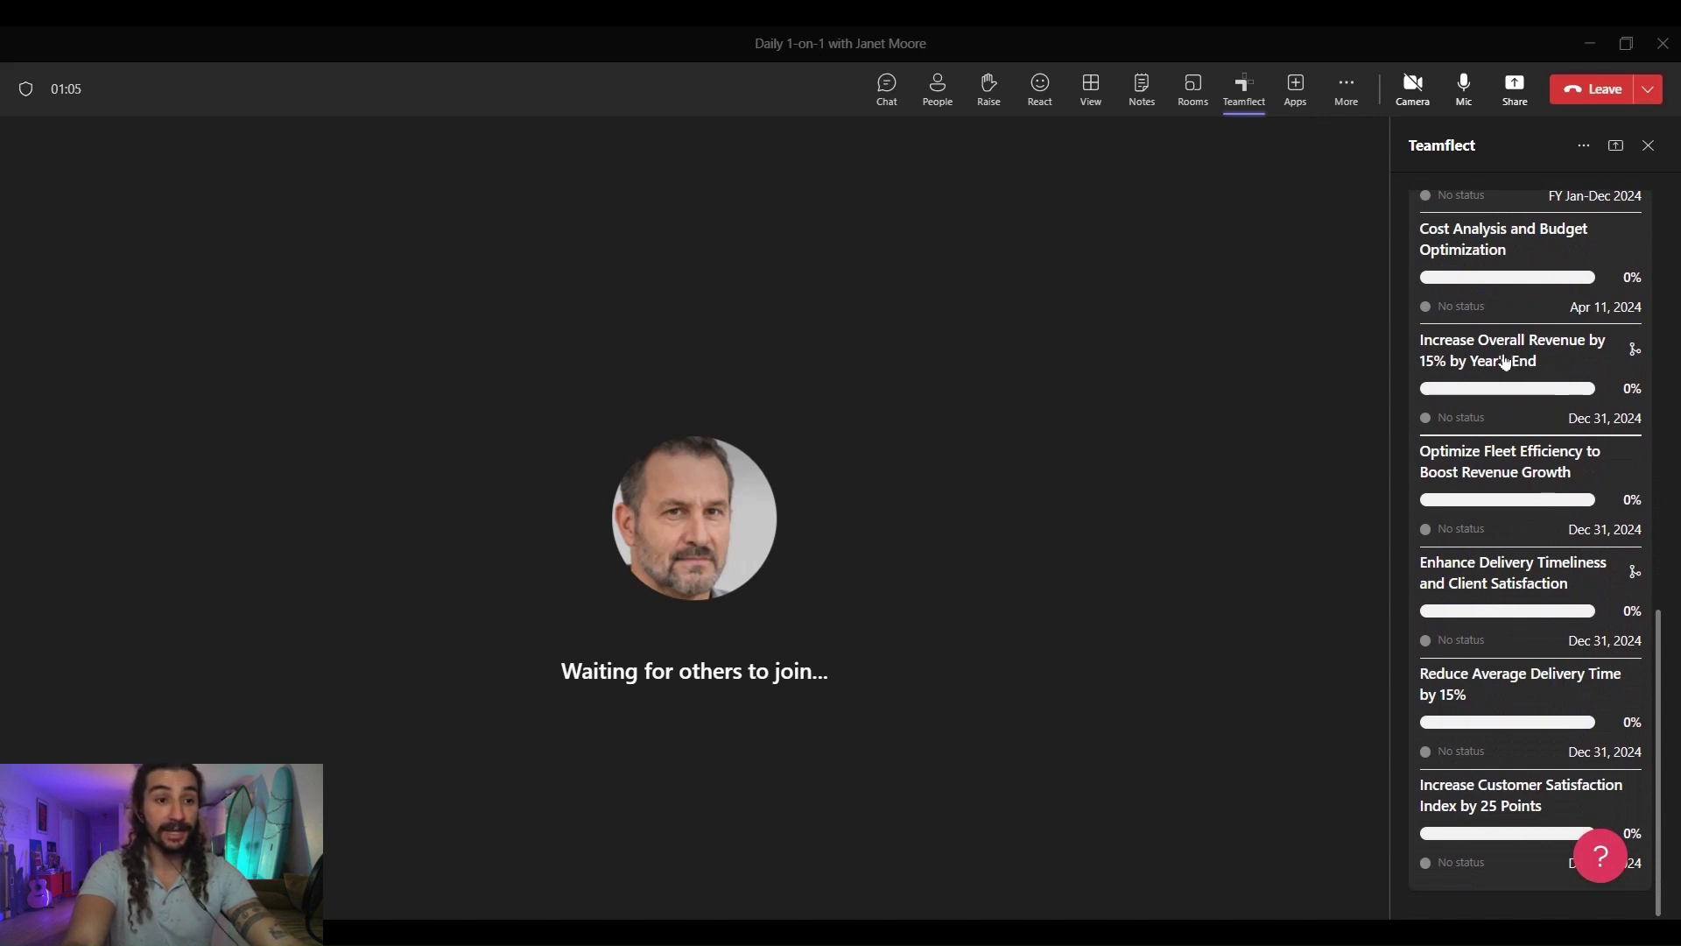
scroll(1505, 362, up, 3)
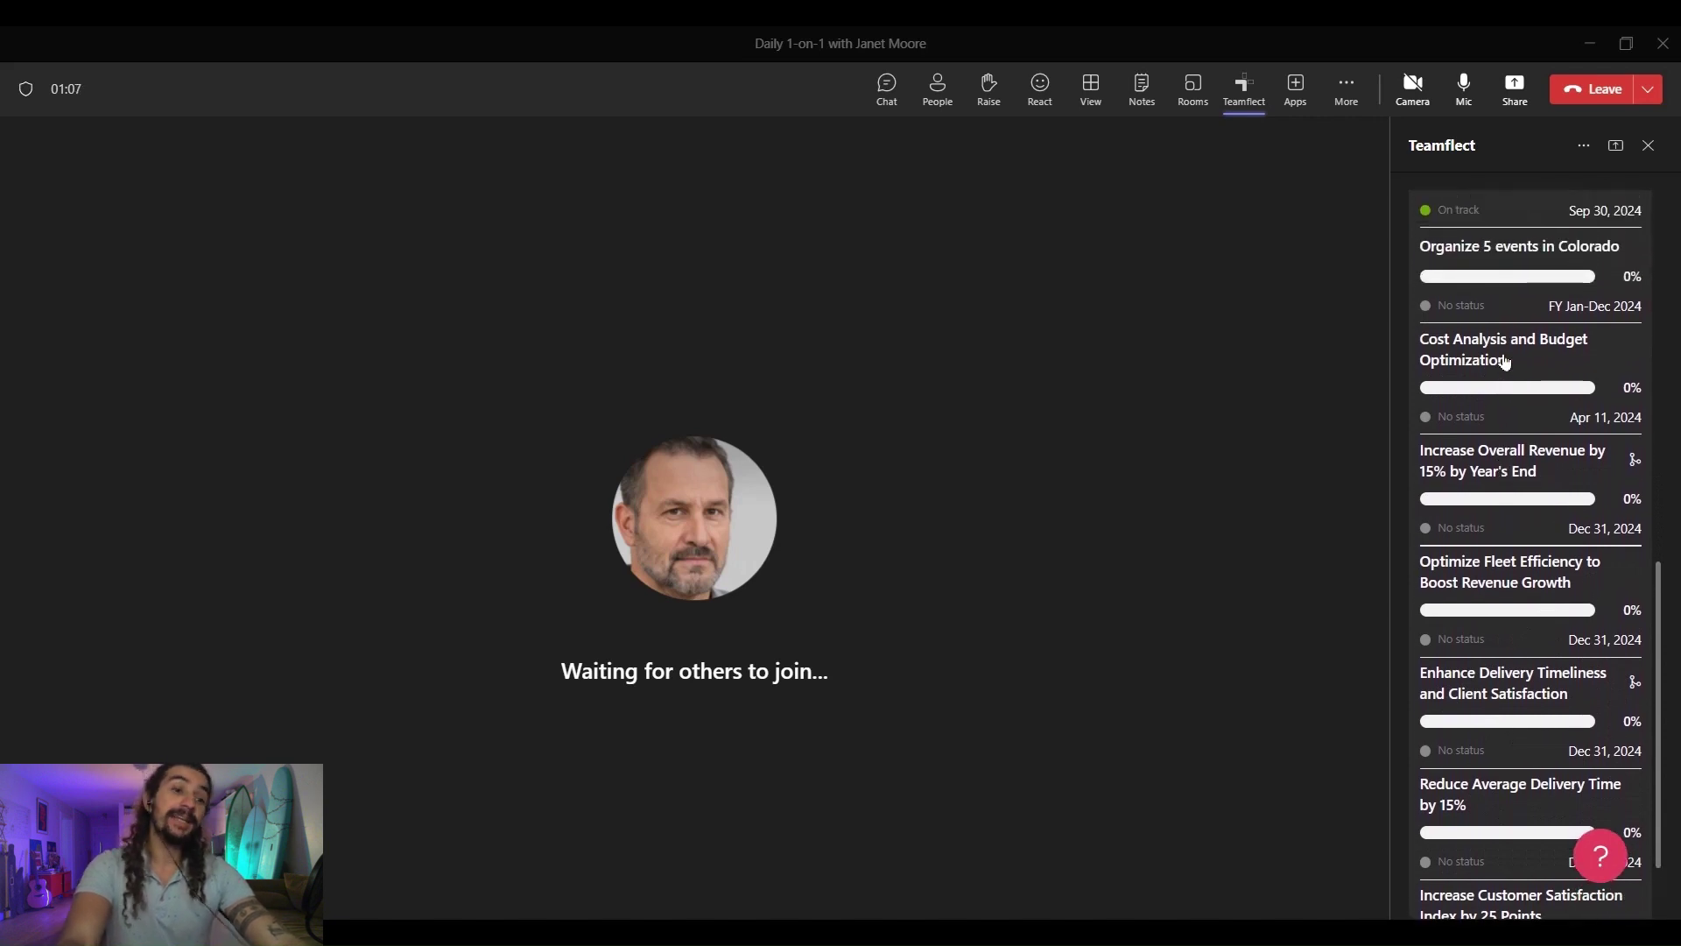
scroll(1506, 362, up, 2)
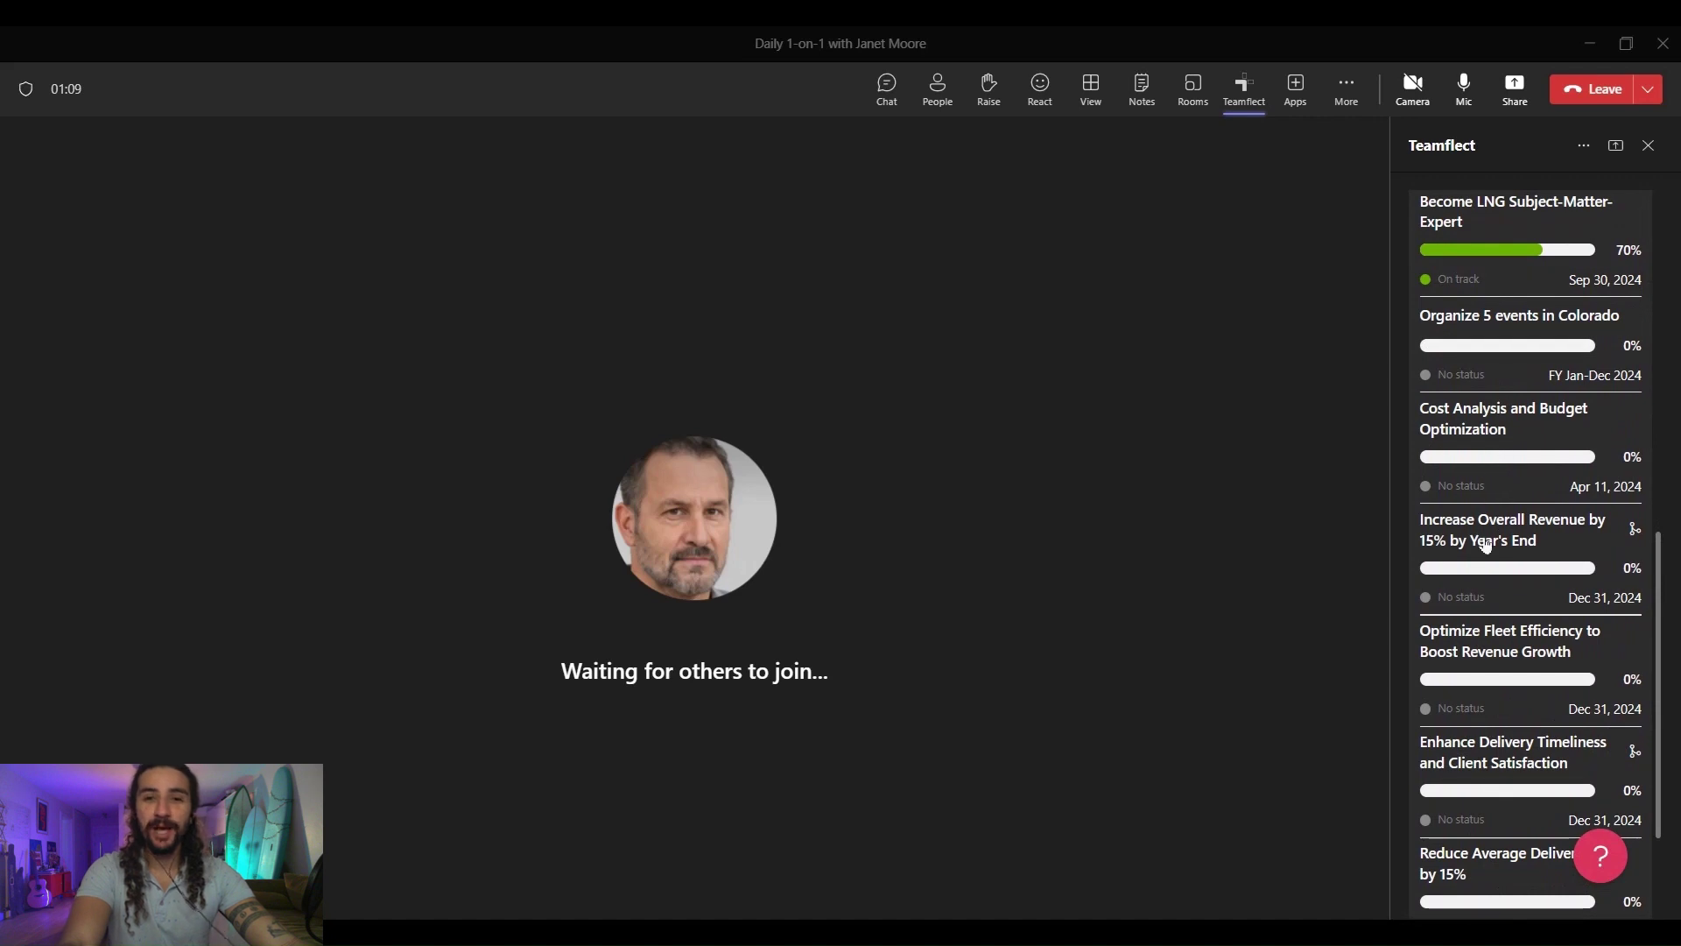
click(1464, 761)
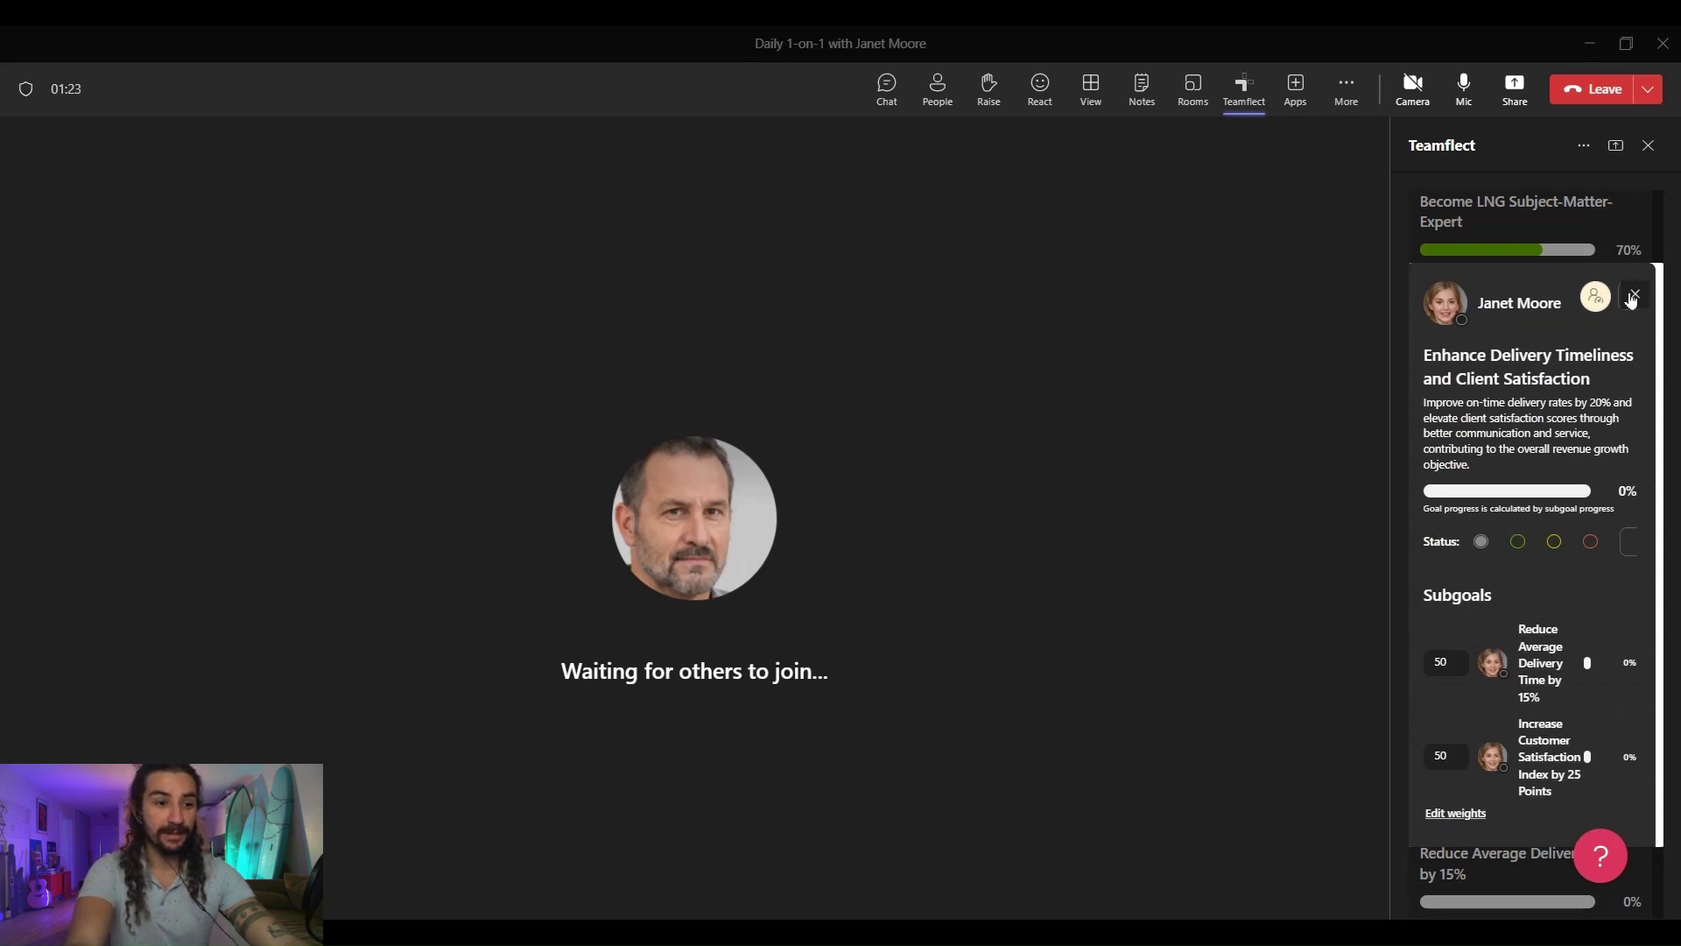
click(1633, 295)
scroll(1631, 300, up, 1)
scroll(1631, 300, up, 2)
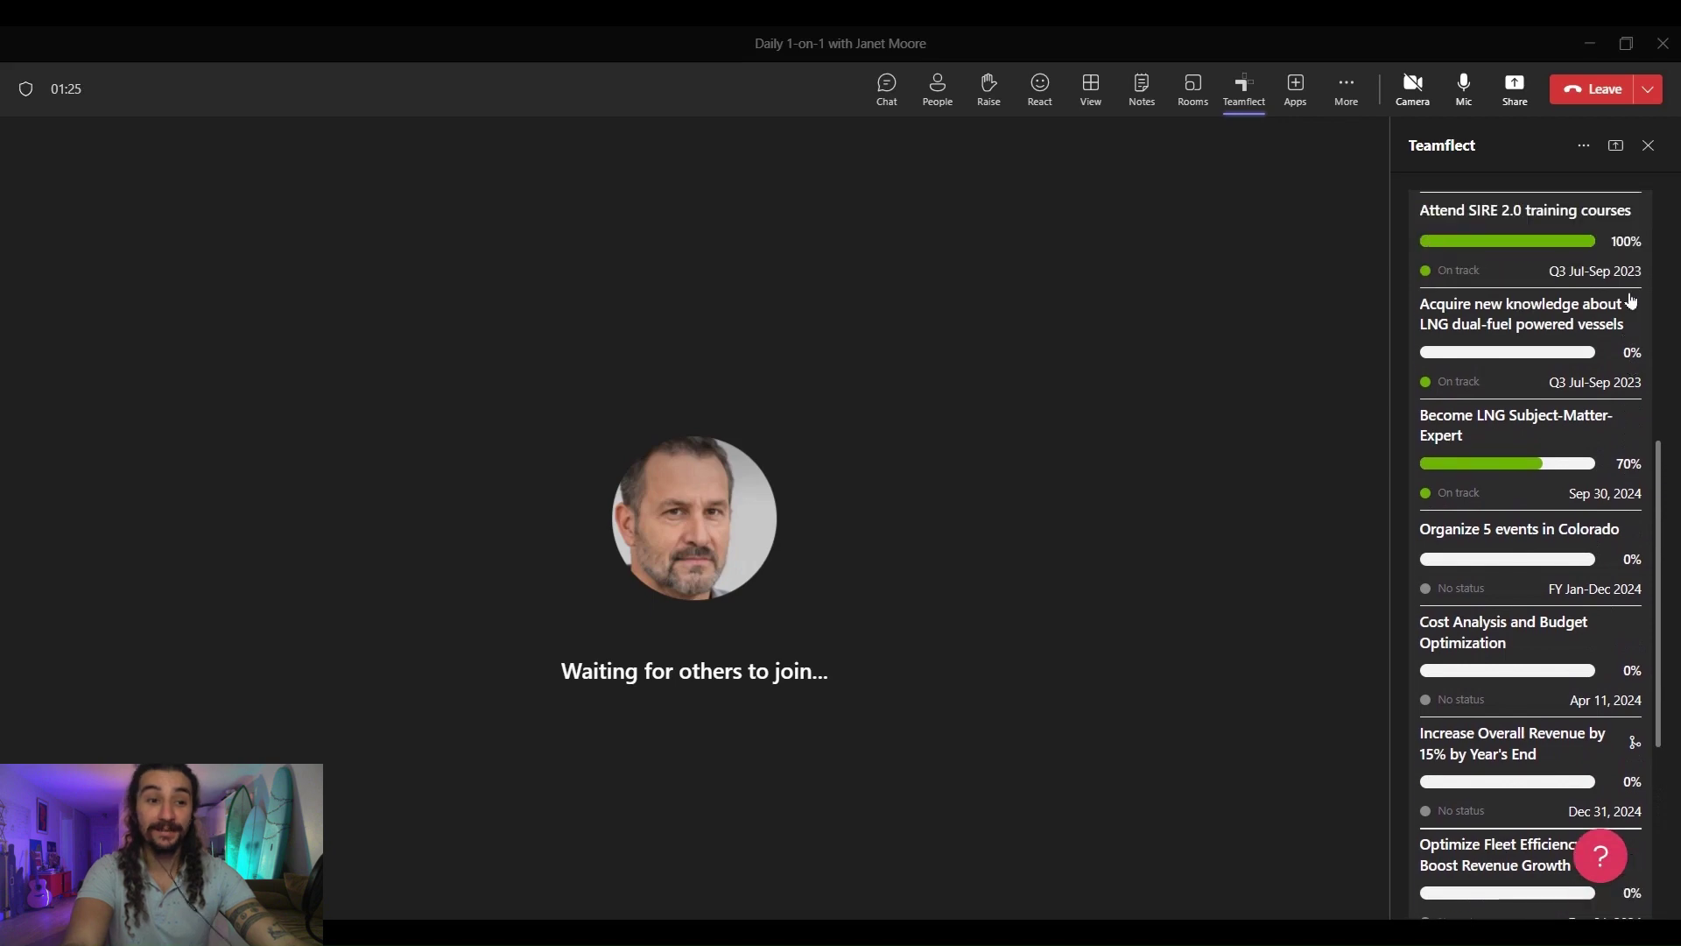
scroll(1631, 300, up, 6)
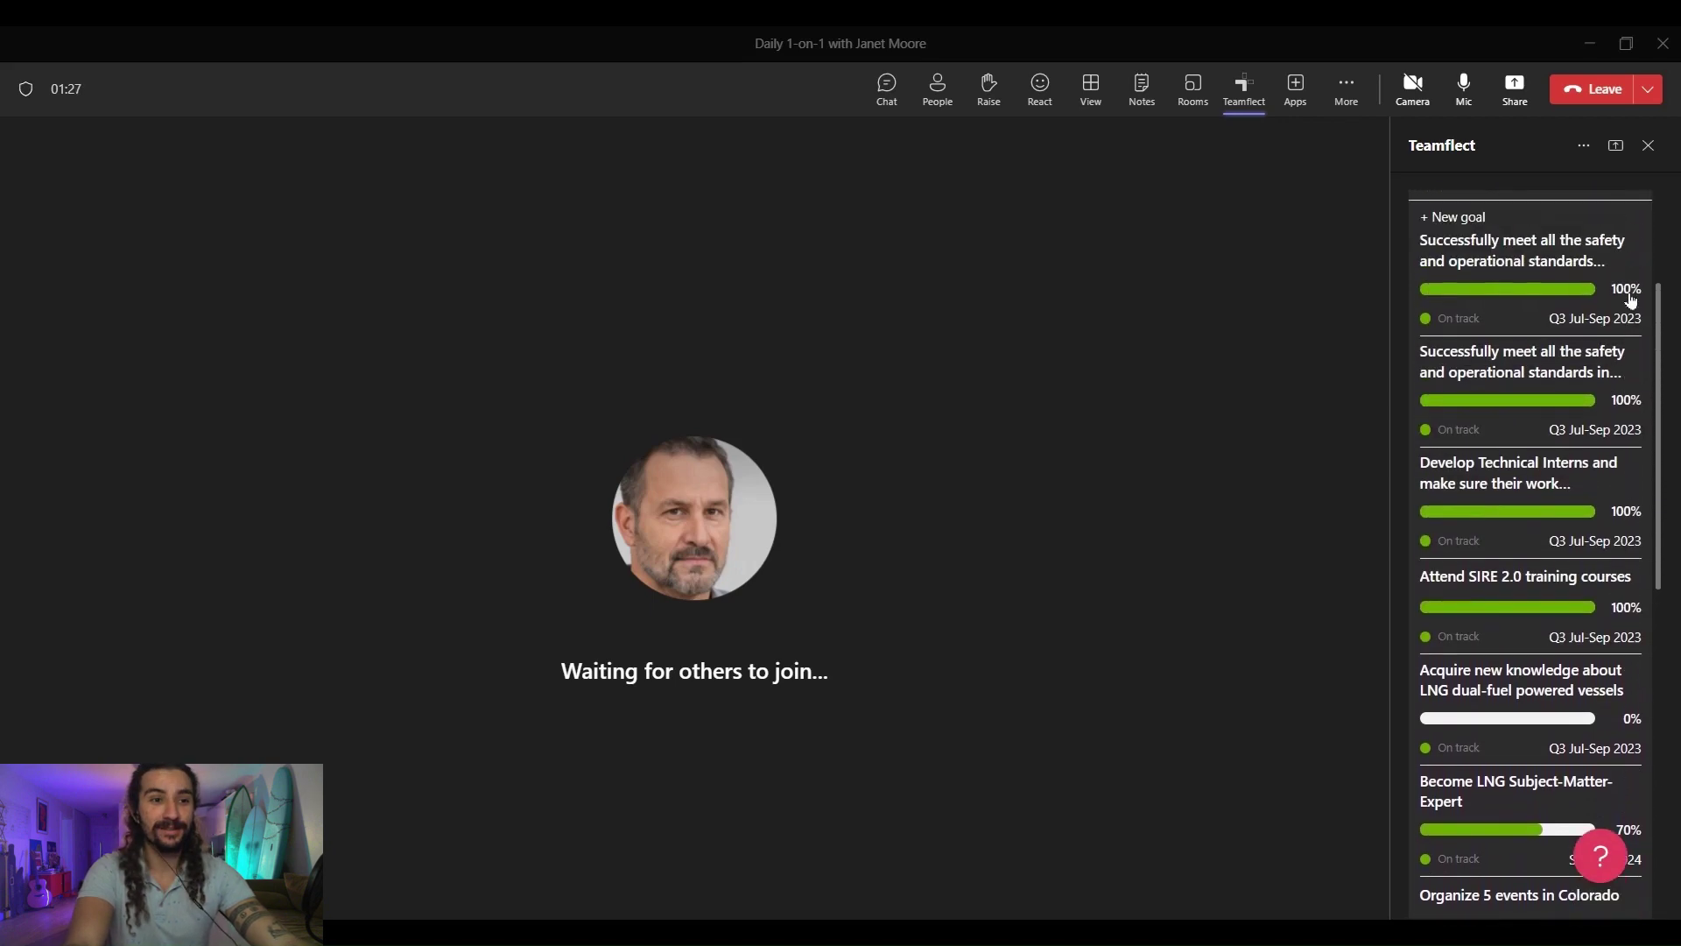